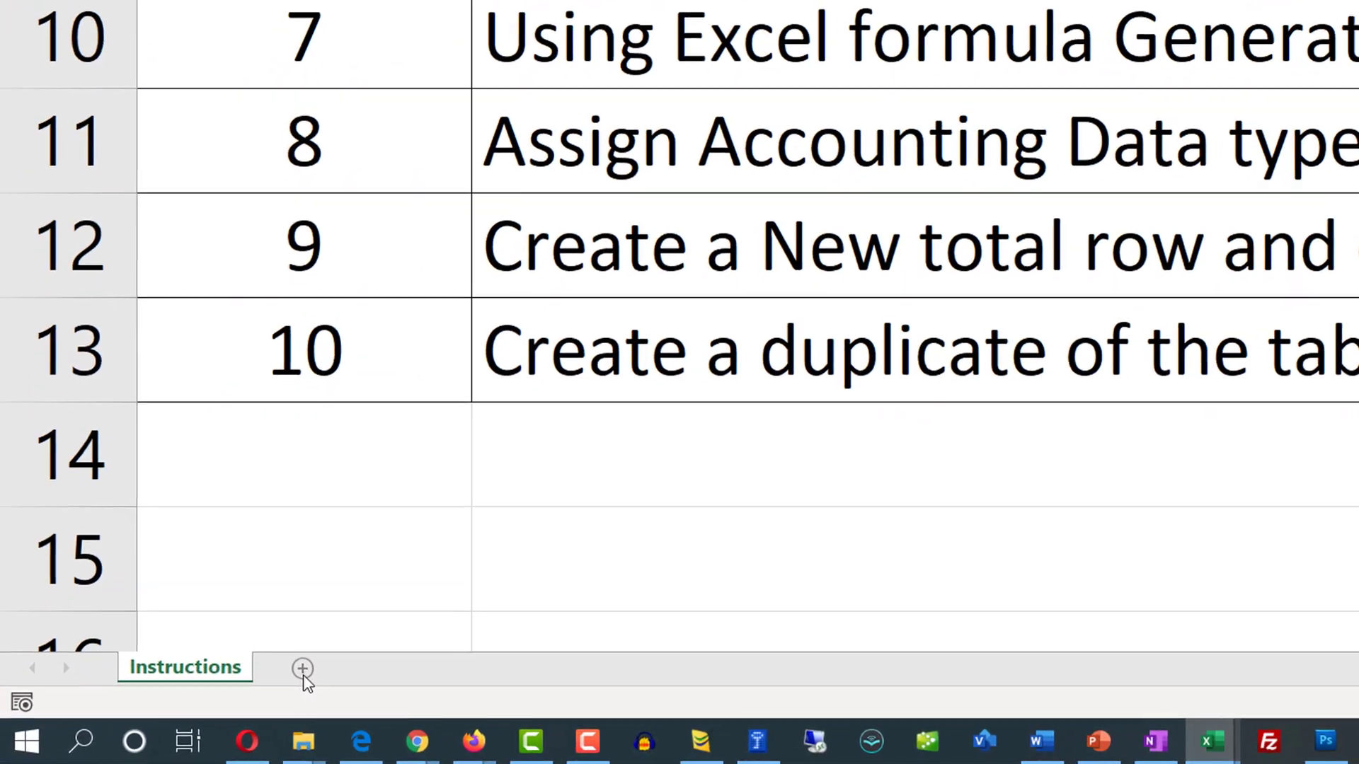
# - Add a new worksheet and name it Monthly Sales
pyautogui.click(303, 669)
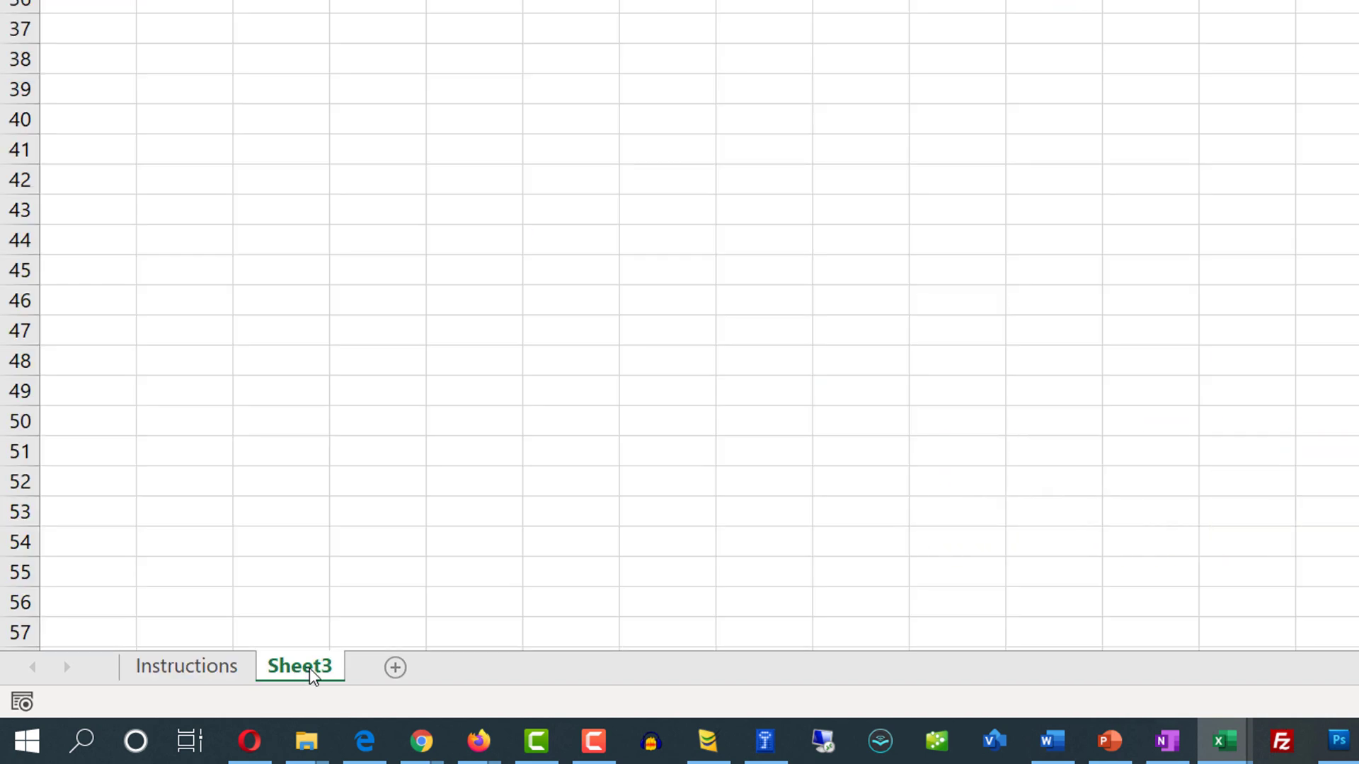
pyautogui.doubleClick(311, 672)
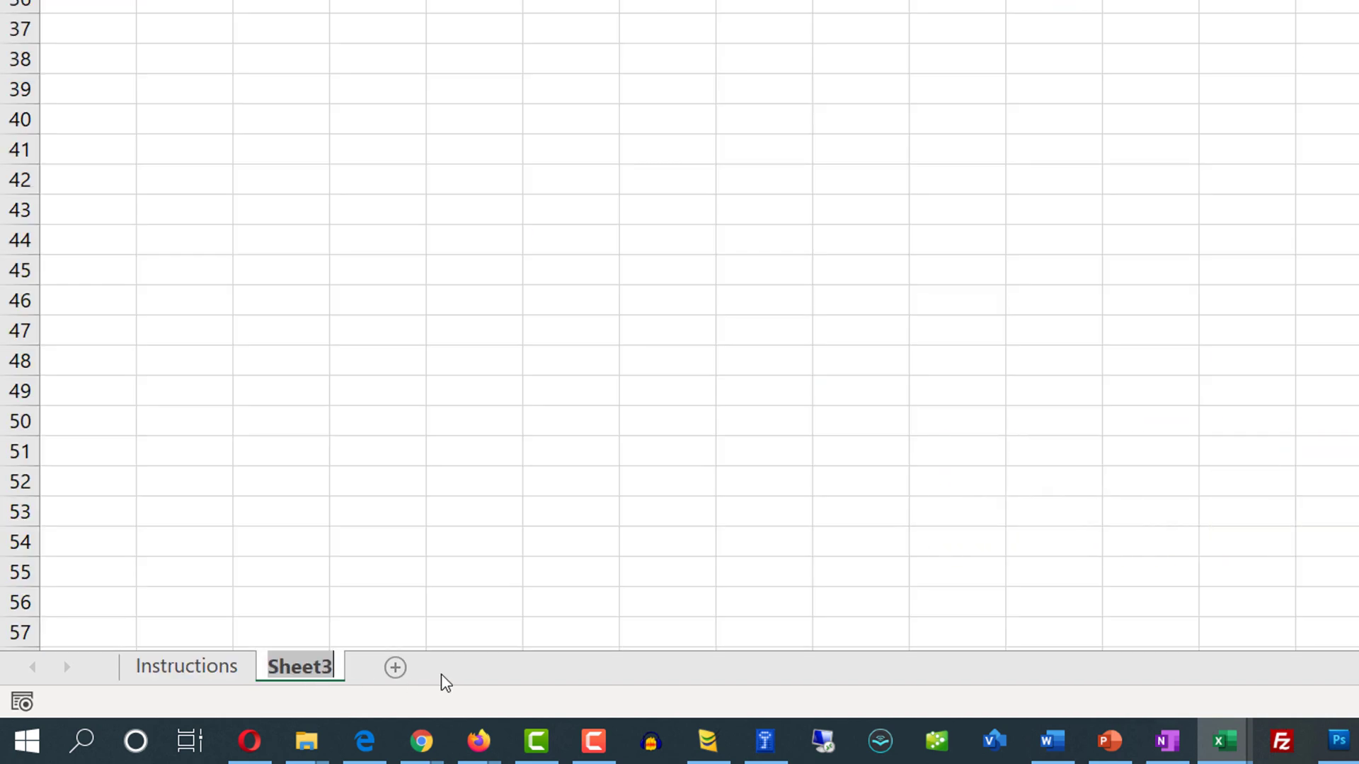
pyautogui.write('Monthly Sa')
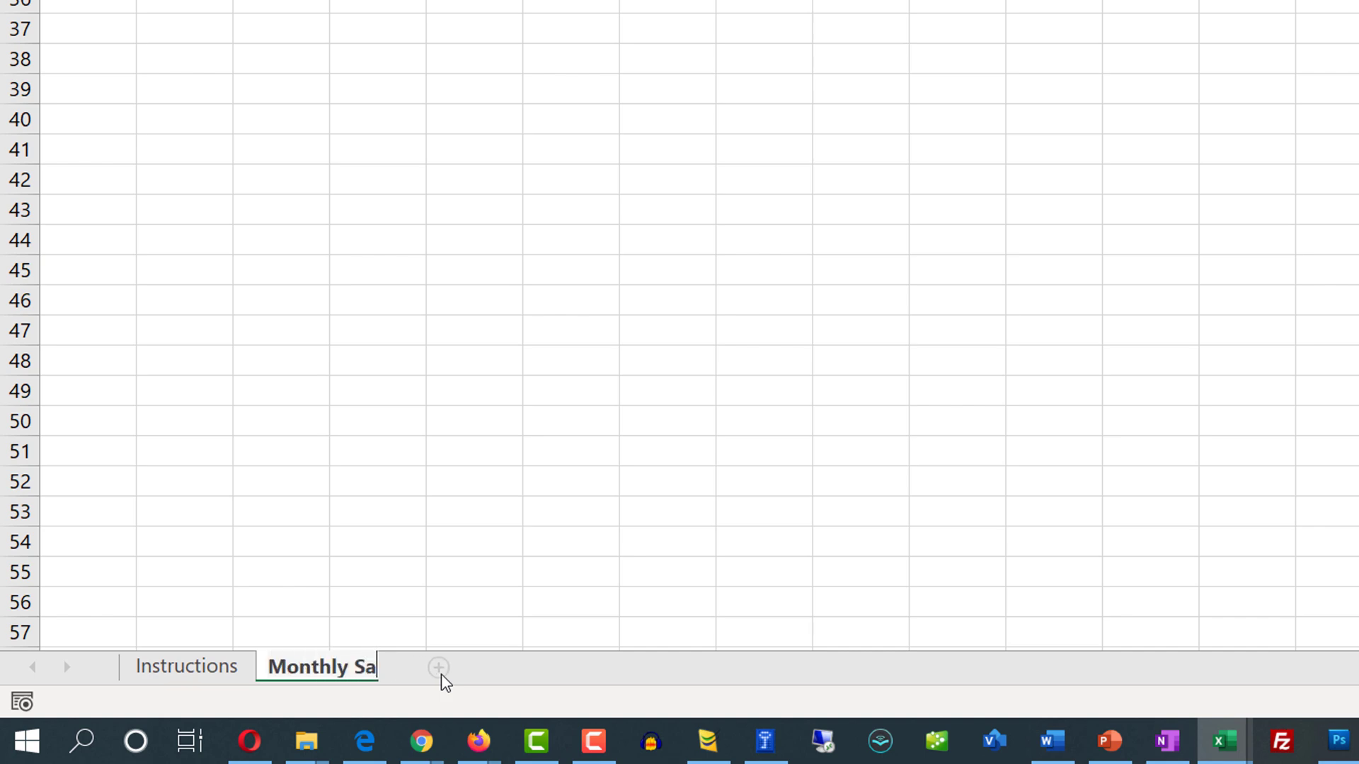
pyautogui.write('les')
pyautogui.press('Return')
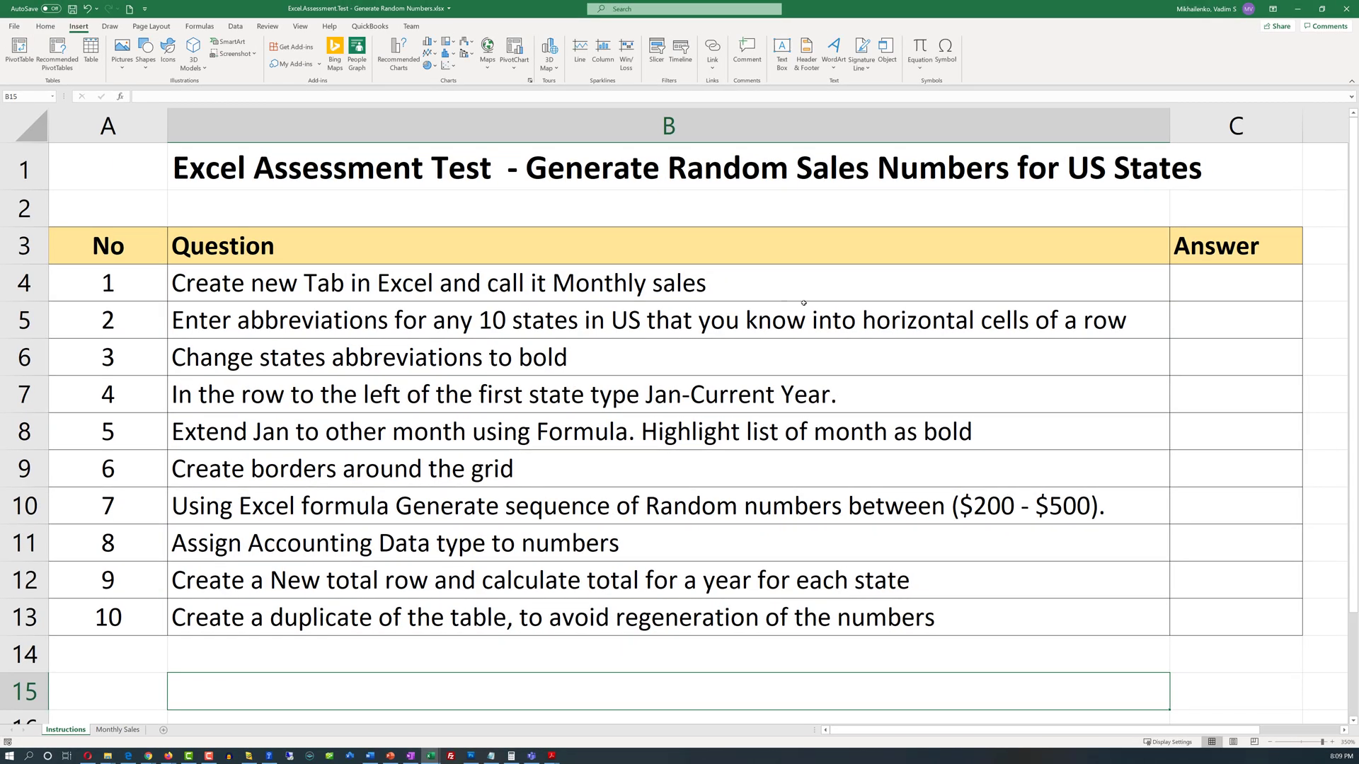
# - On the Instructions sheet, fill question 1's Answer cell C4 with the standard light green
pyautogui.click(1199, 281)
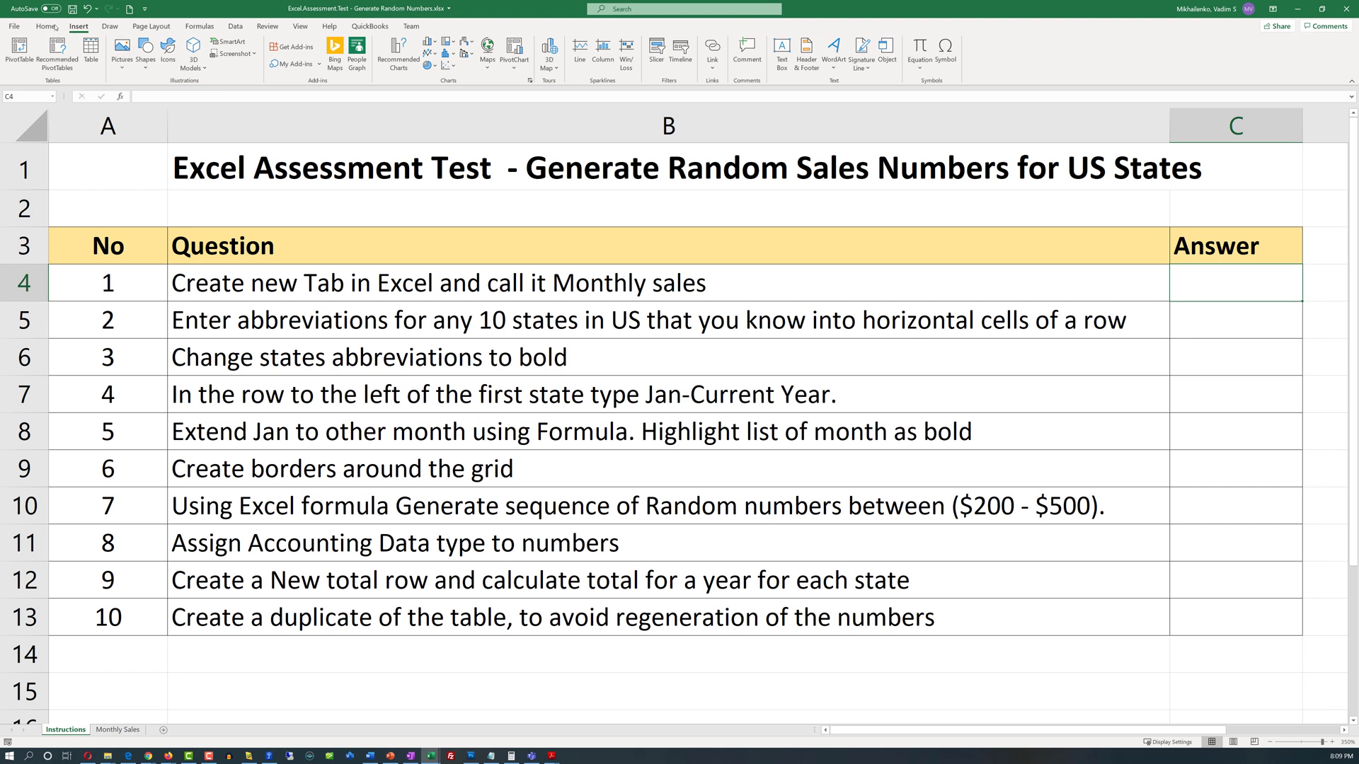
pyautogui.click(55, 27)
pyautogui.click(172, 64)
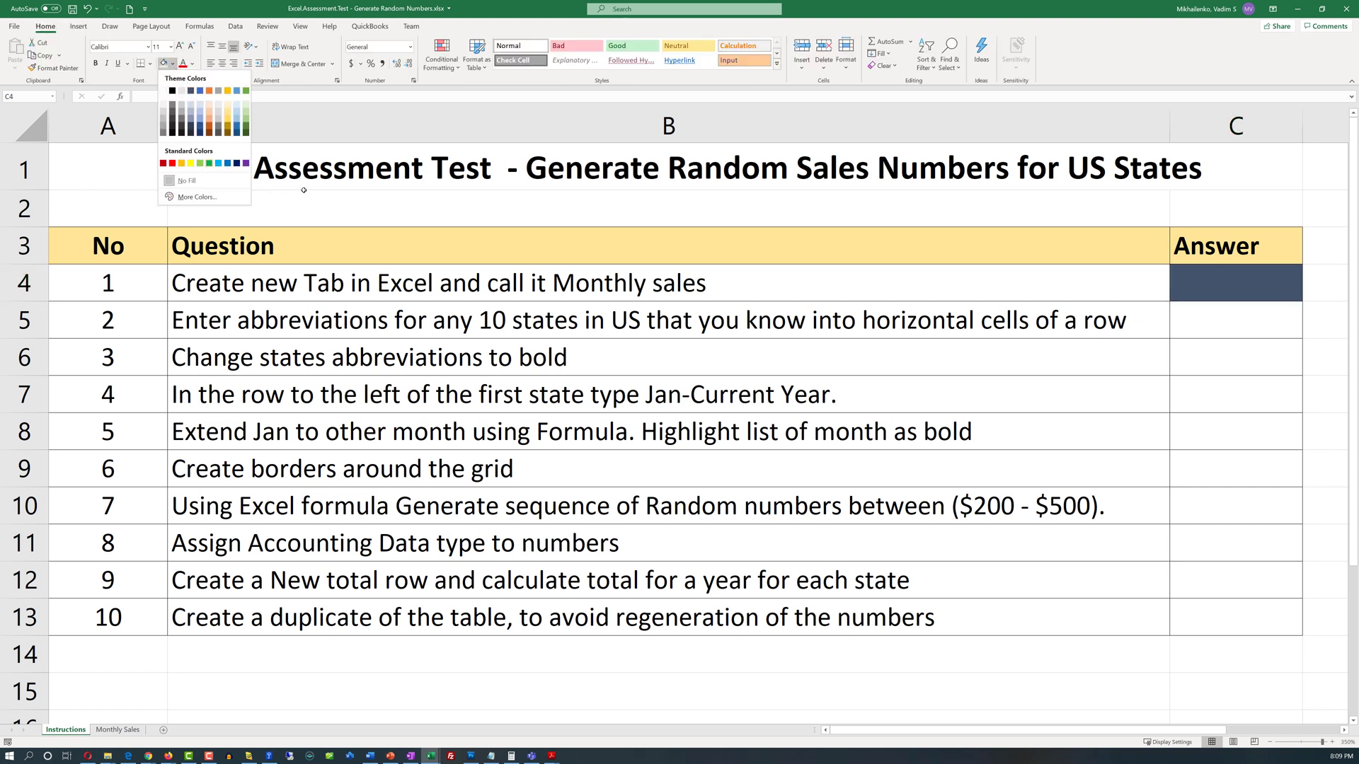
pyautogui.click(199, 162)
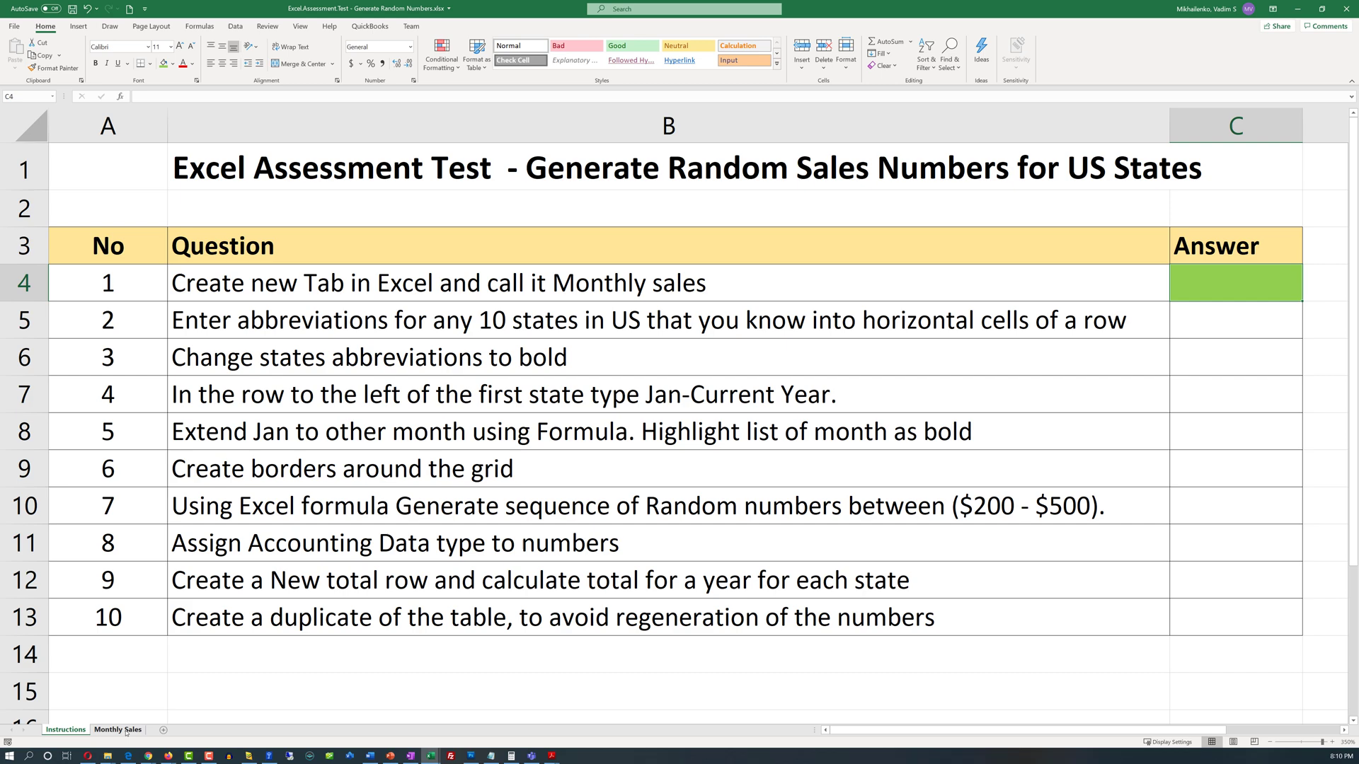
# - Check the Monthly Sales sheet, and copy the light green fill to question 2's Answer cell C5 on the Instructions sheet
pyautogui.click(129, 730)
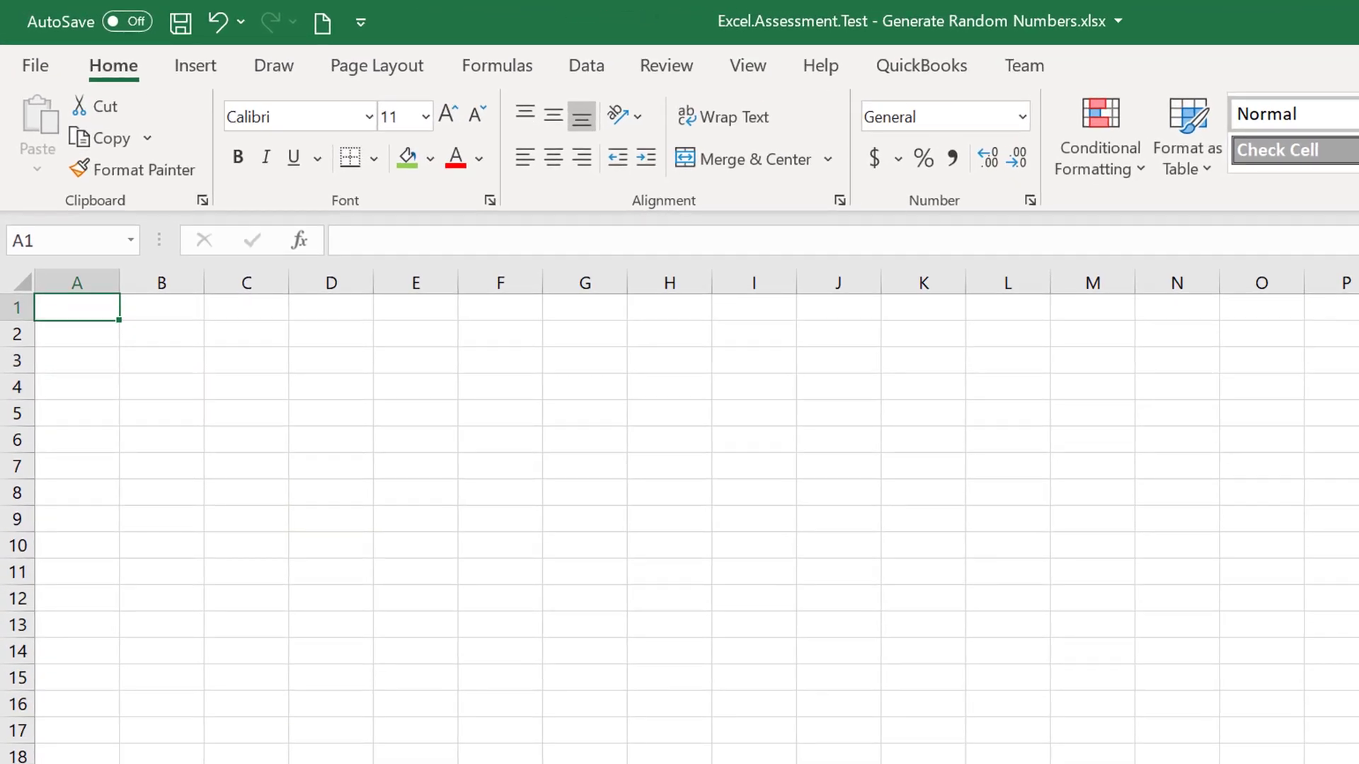
pyautogui.keyDown('ctrl'); pyautogui.scroll(4, 233, 401); pyautogui.keyUp('ctrl')
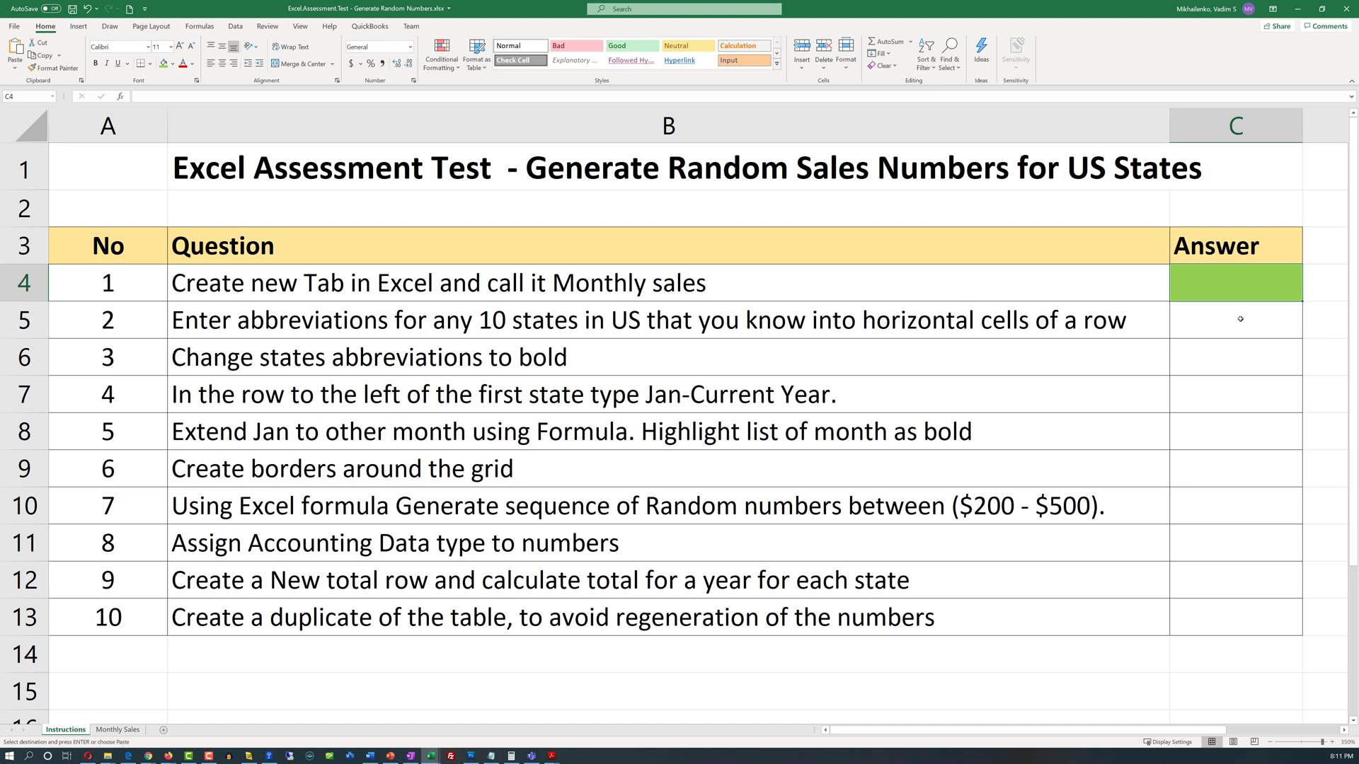
pyautogui.press('Down')
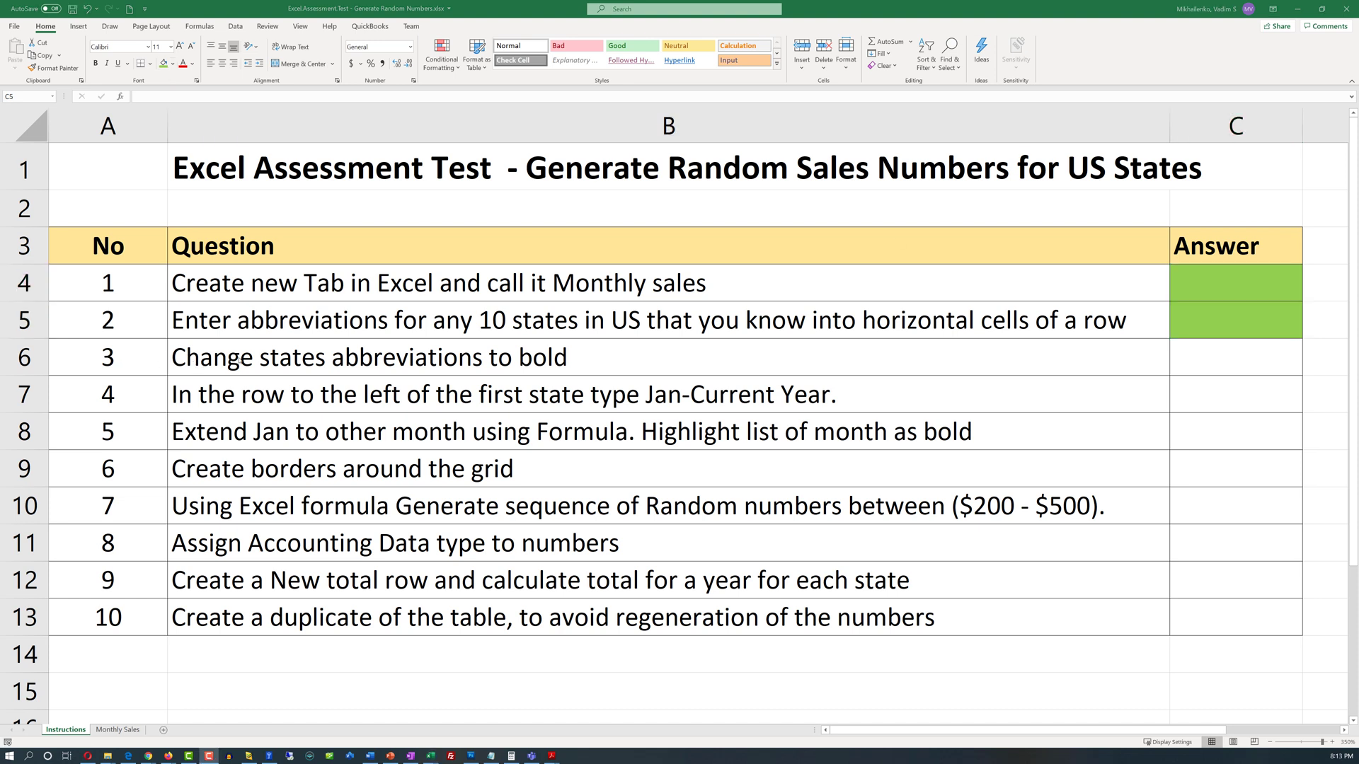
# - On the Monthly Sales sheet, make the ten state abbreviations in A1:J1 bold
pyautogui.click(118, 730)
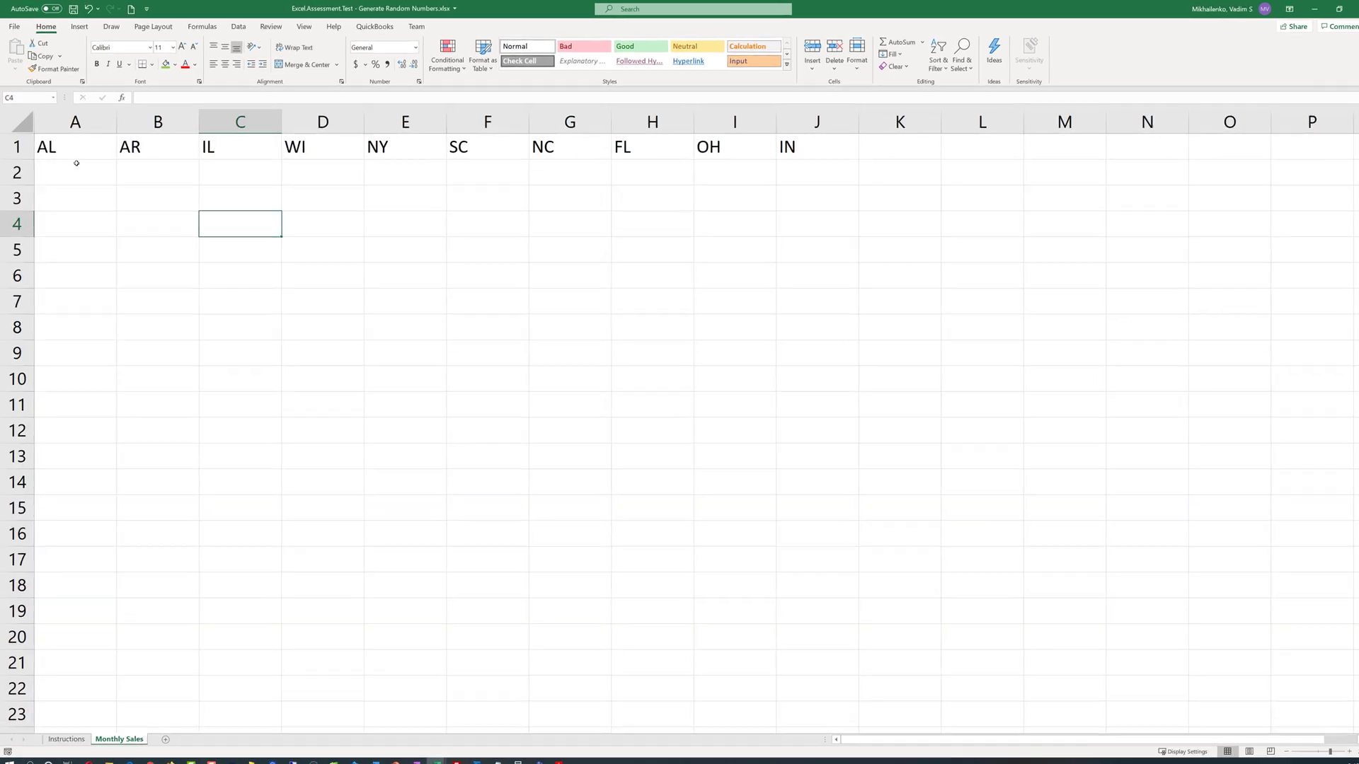
pyautogui.moveTo(71, 148); pyautogui.dragTo(694, 161)
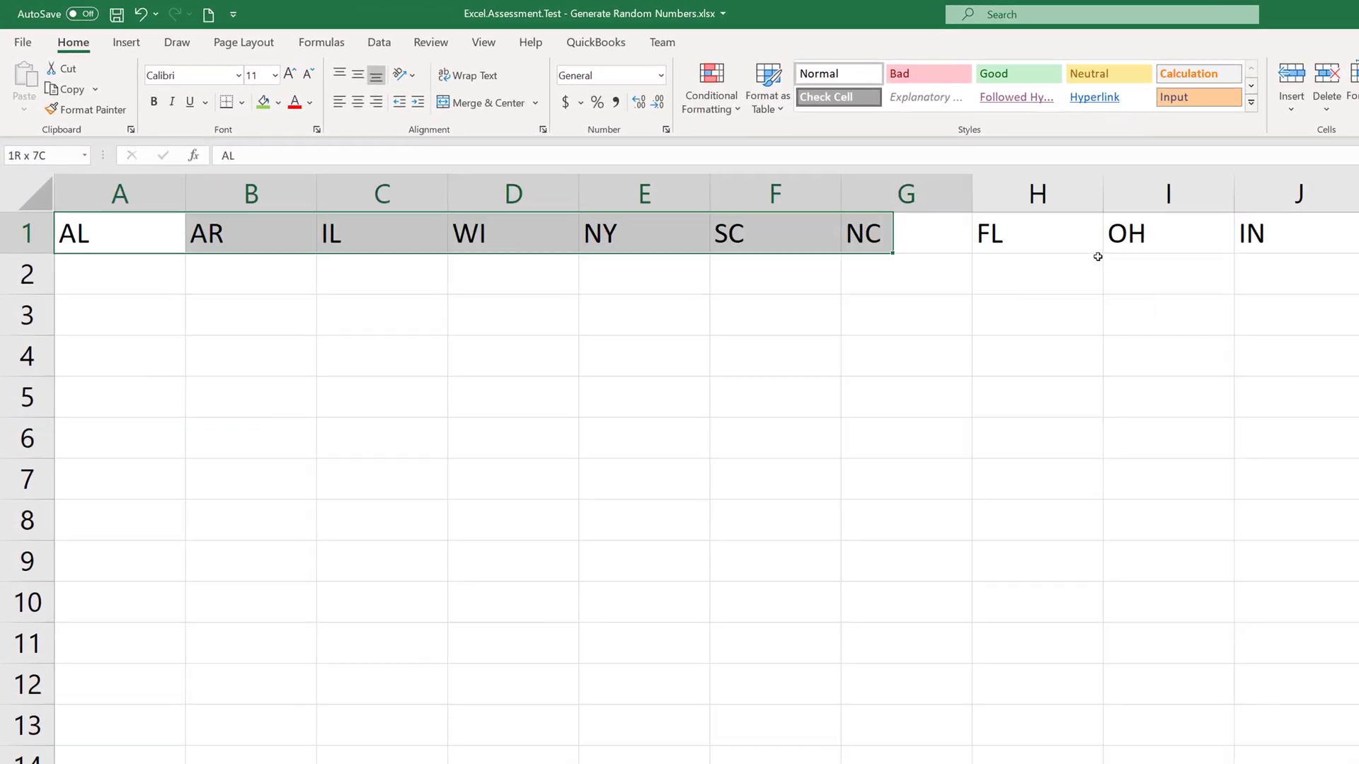
pyautogui.moveTo(1098, 257); pyautogui.dragTo(1286, 235)
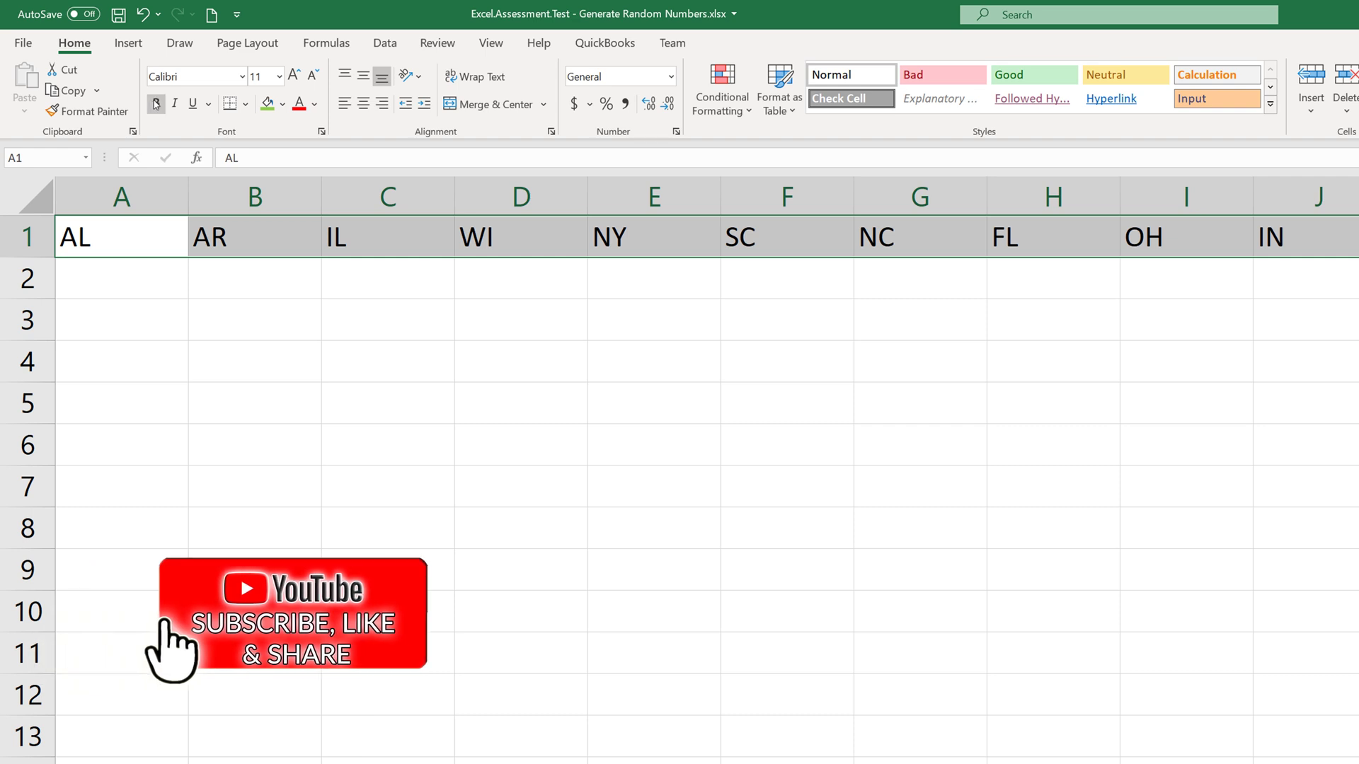
pyautogui.rightClick(800, 246)
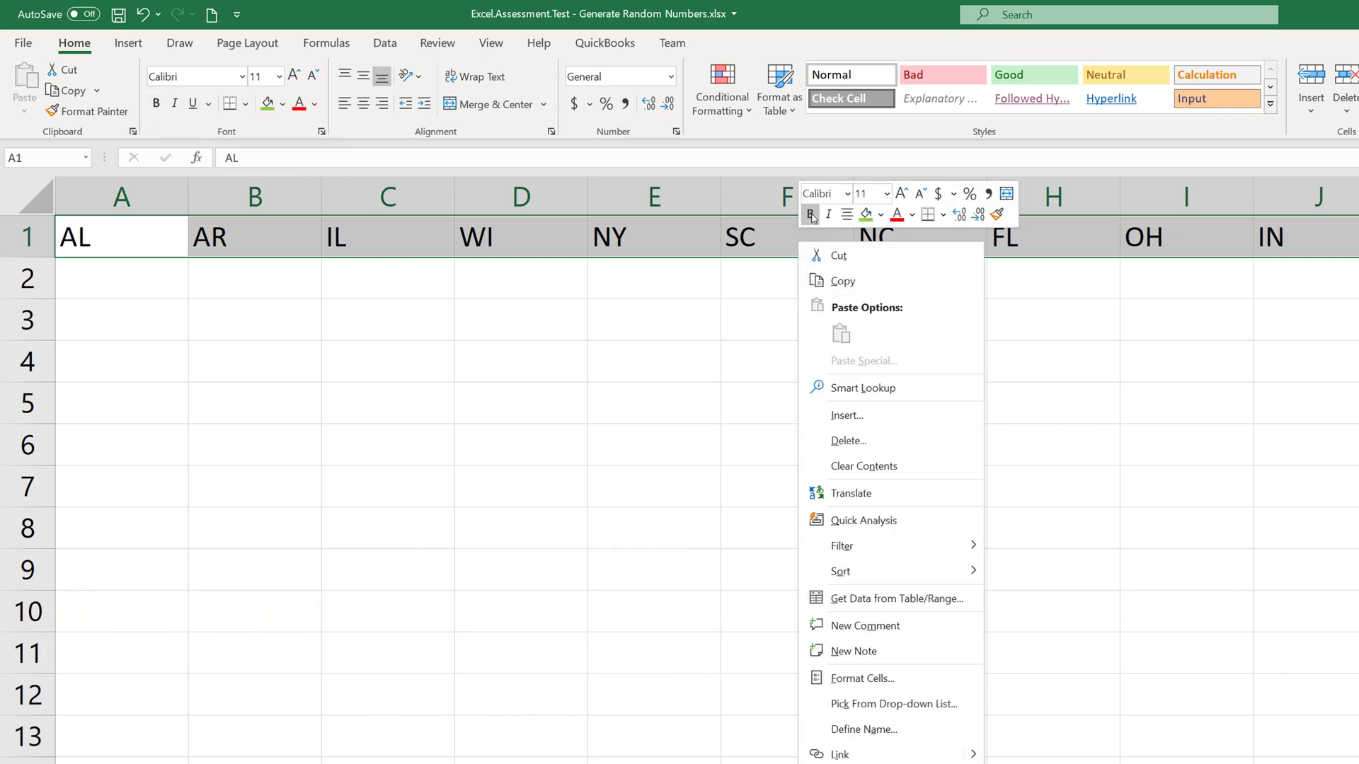
pyautogui.click(812, 215)
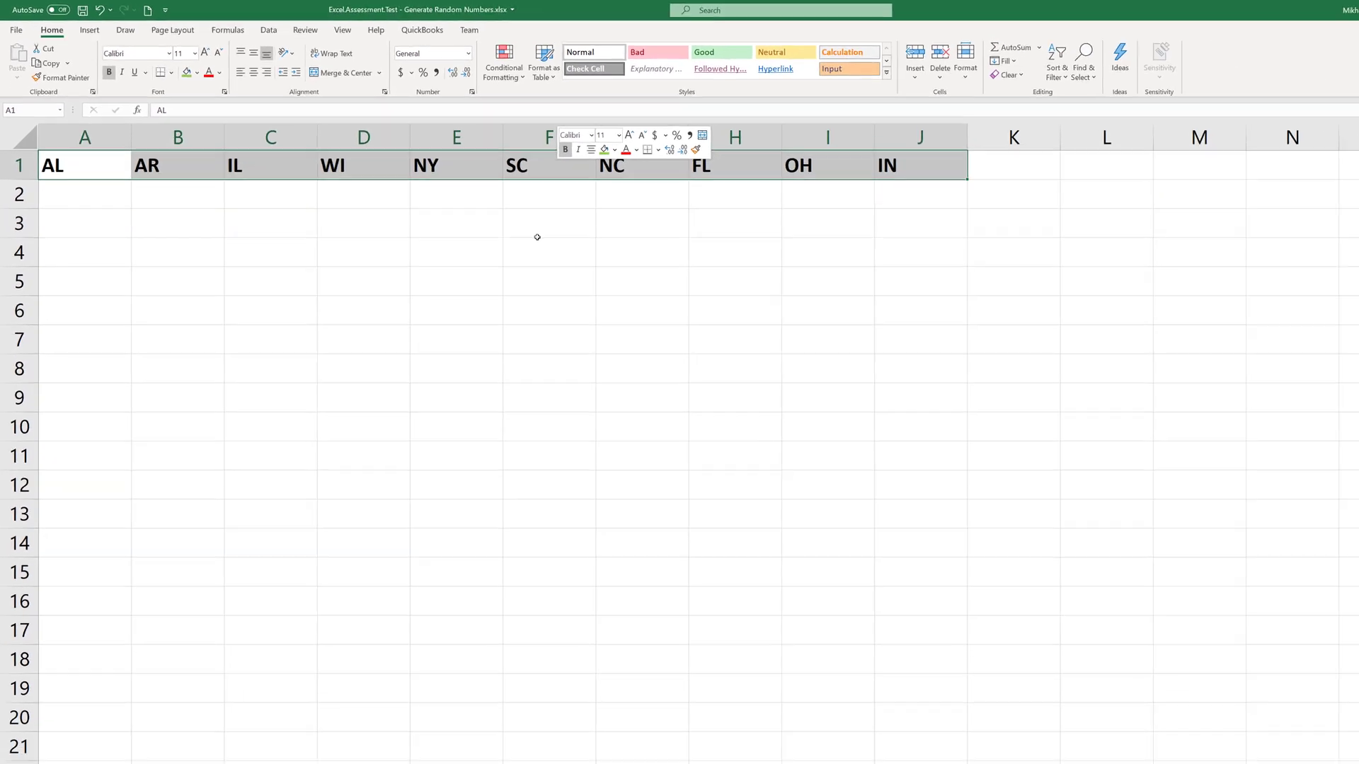
# - On the Instructions sheet, mark question 3 as done with a light green fill in Answer cell C6
pyautogui.click(79, 729)
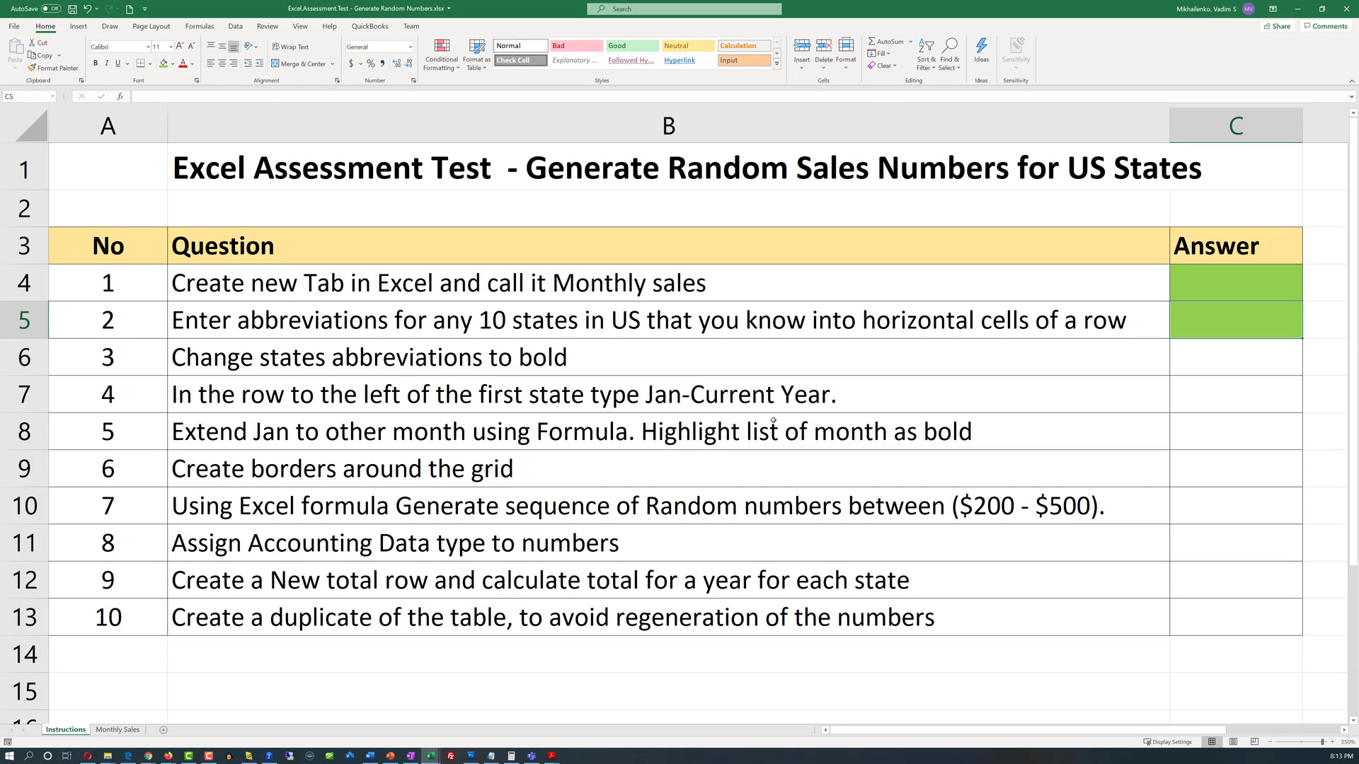
pyautogui.click(1197, 349)
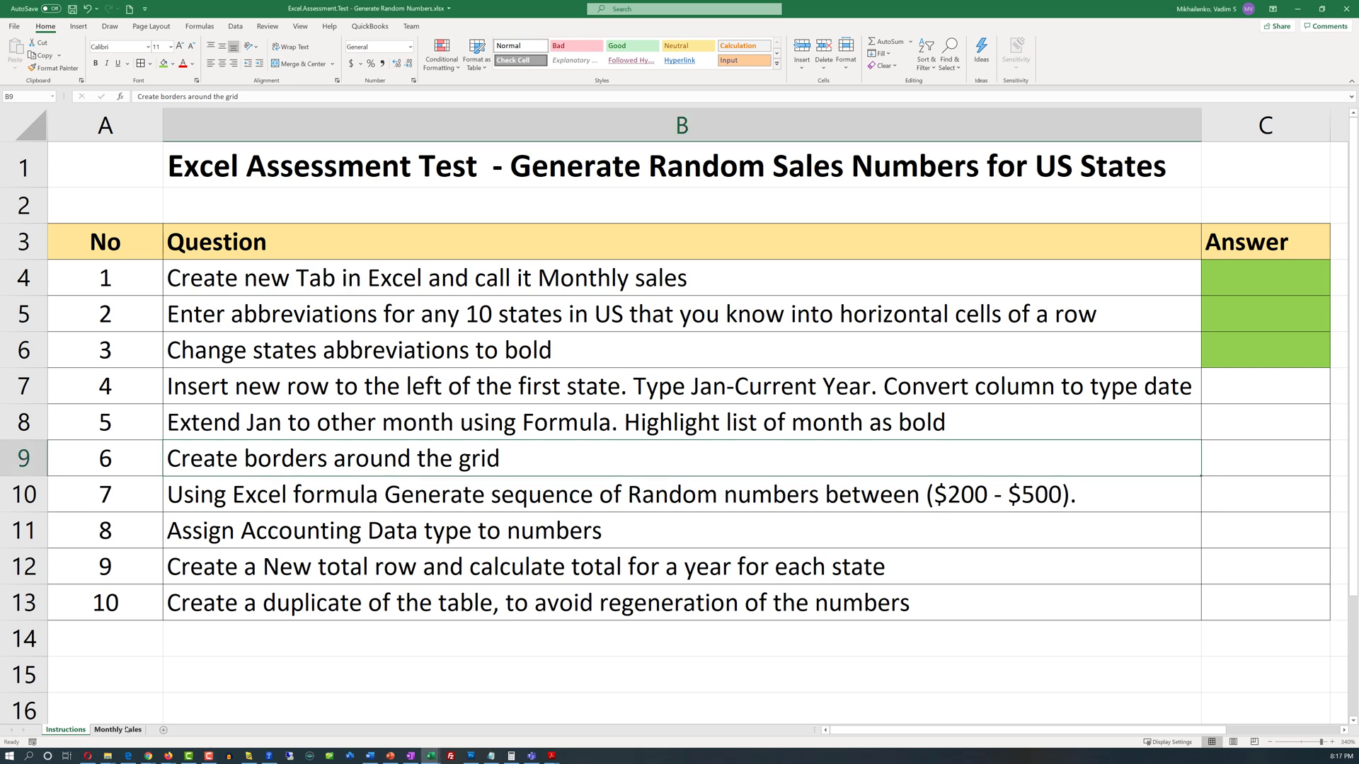
# - Insert a blank column before the AL column on the Monthly Sales sheet
pyautogui.click(124, 731)
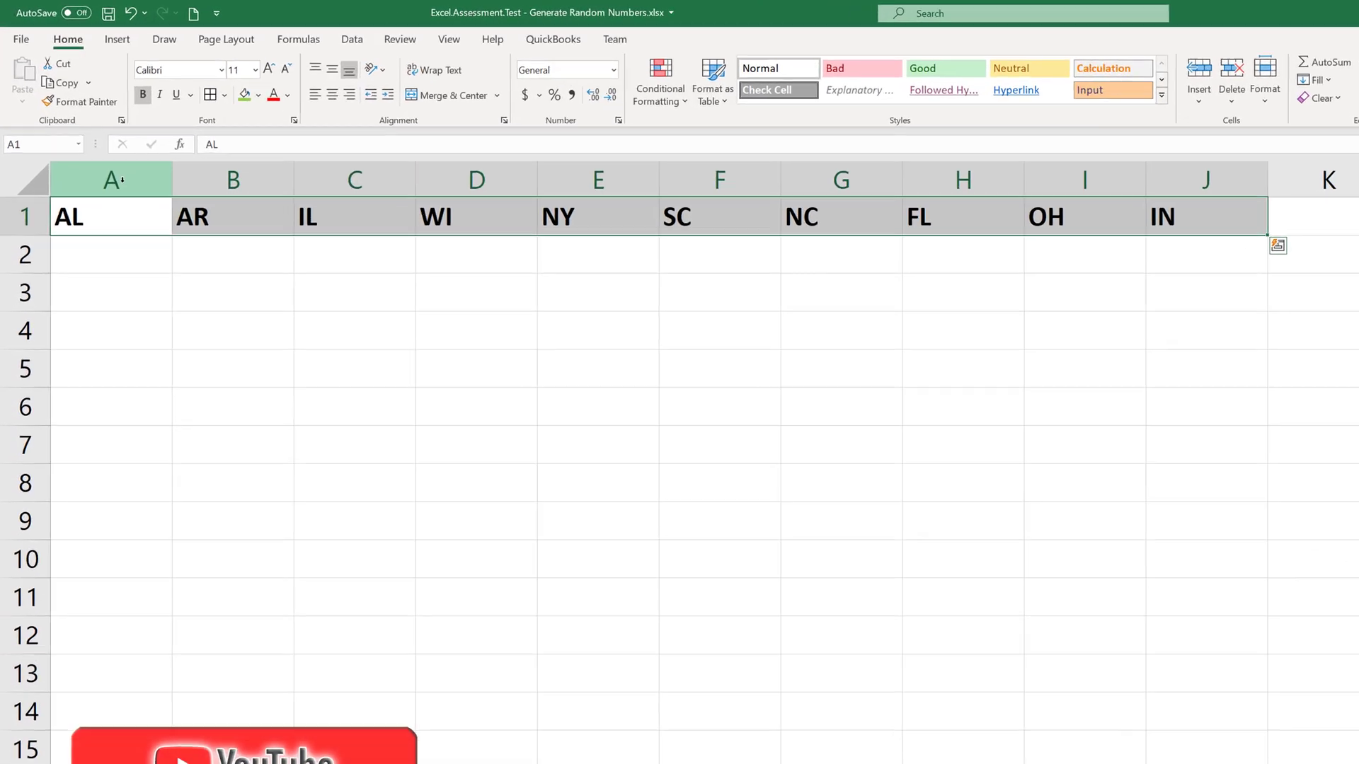
pyautogui.click(122, 180)
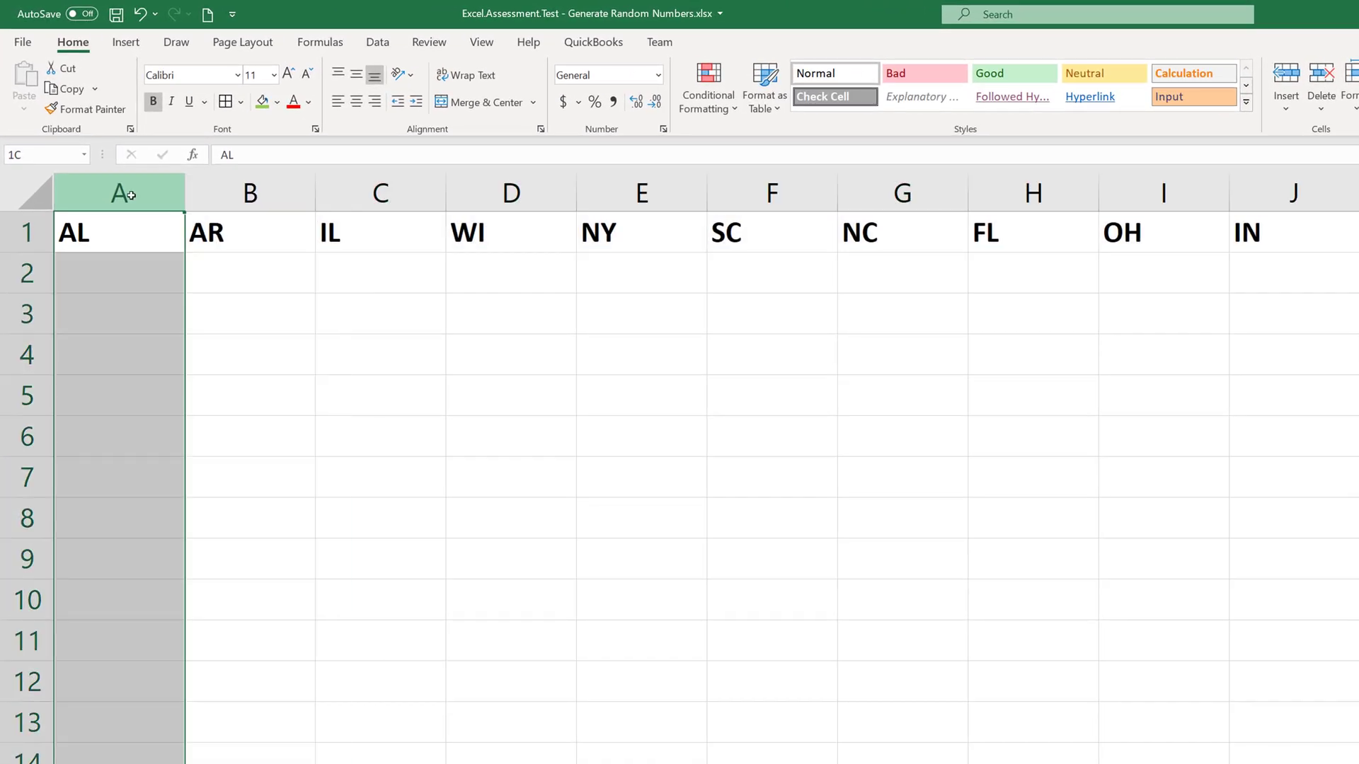
pyautogui.rightClick(133, 196)
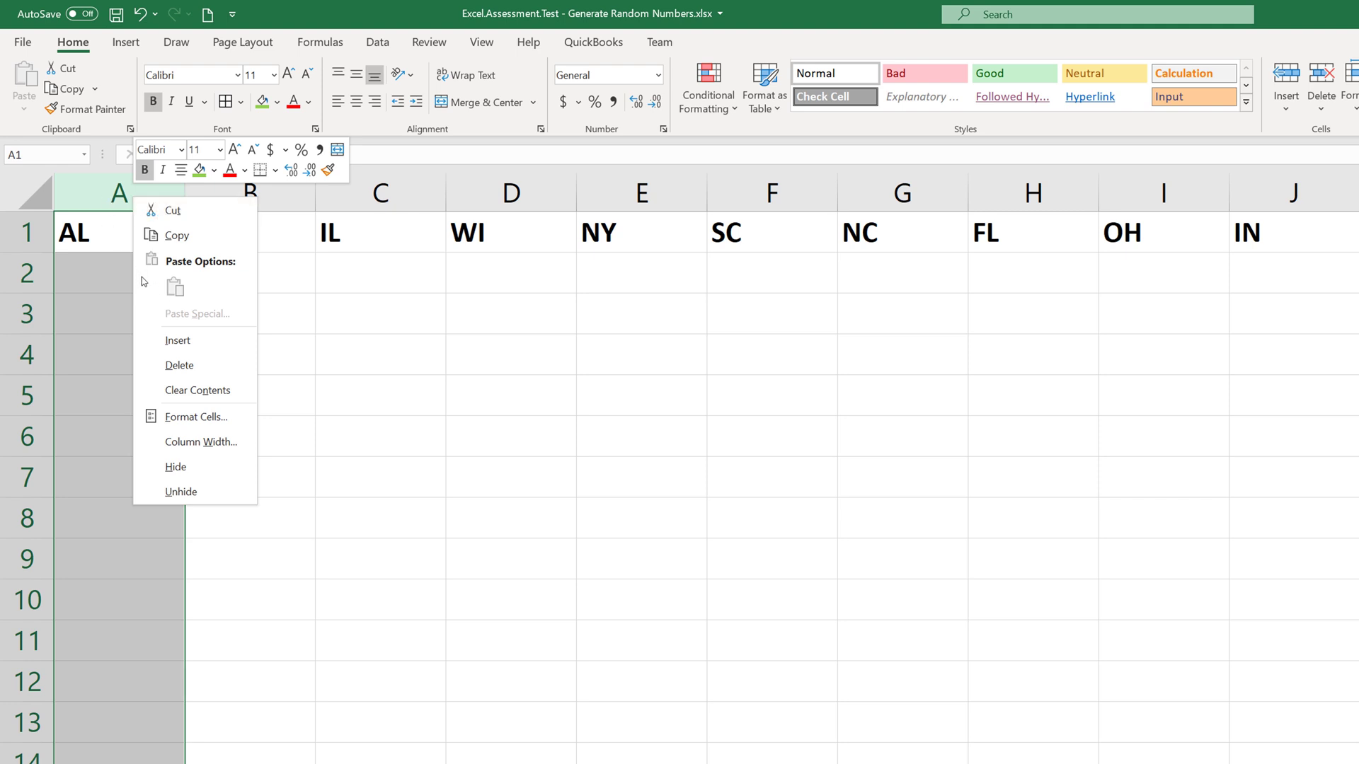
pyautogui.click(183, 342)
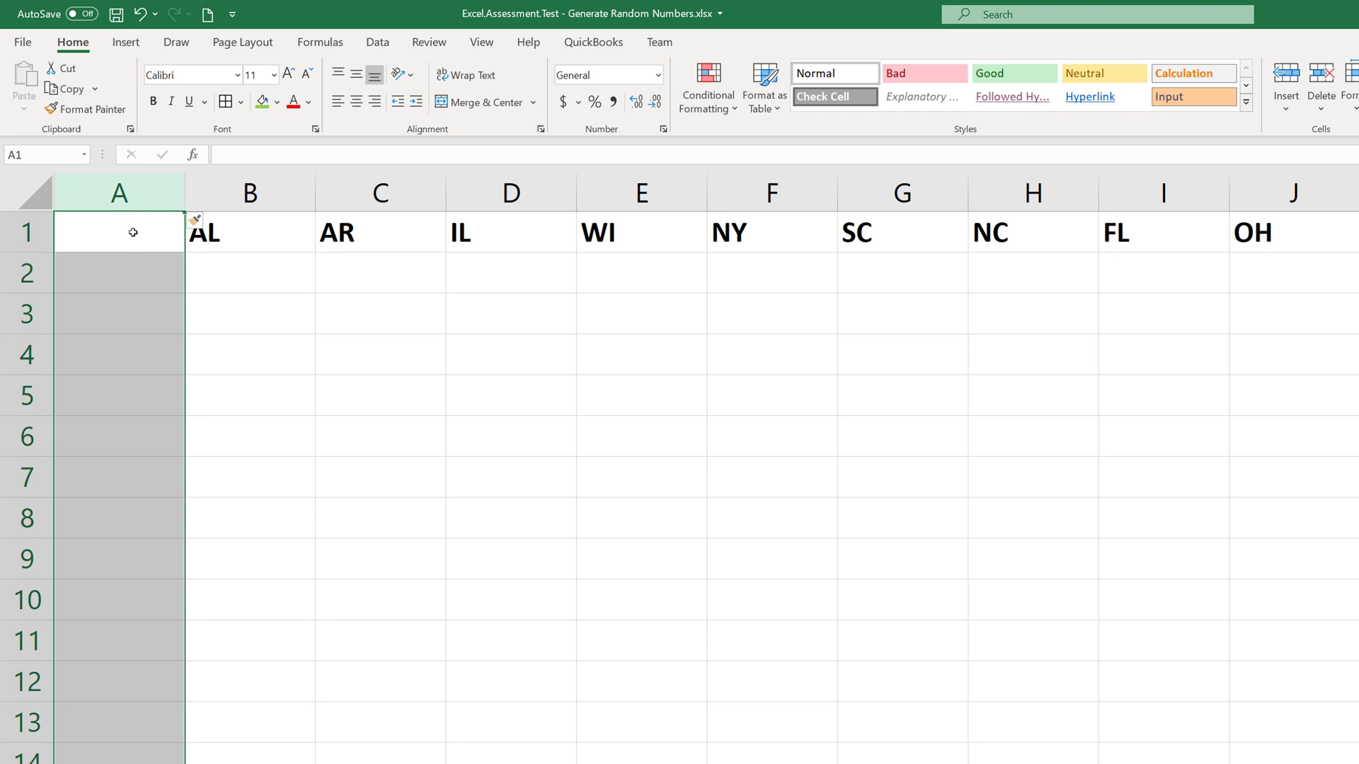
# - Enter Jan-2020 in cell A2, directly below the empty header of the new column
pyautogui.click(132, 232)
pyautogui.click(147, 281)
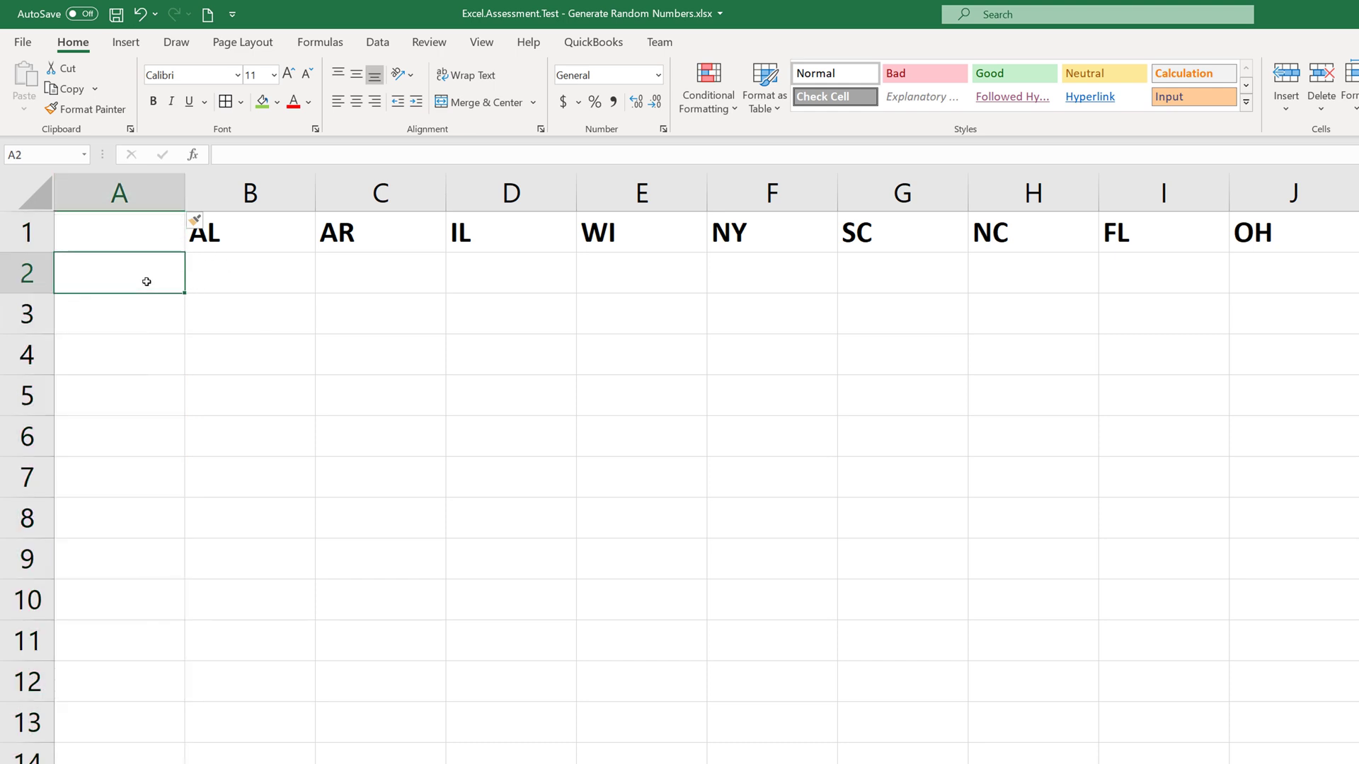
pyautogui.write('Jan')
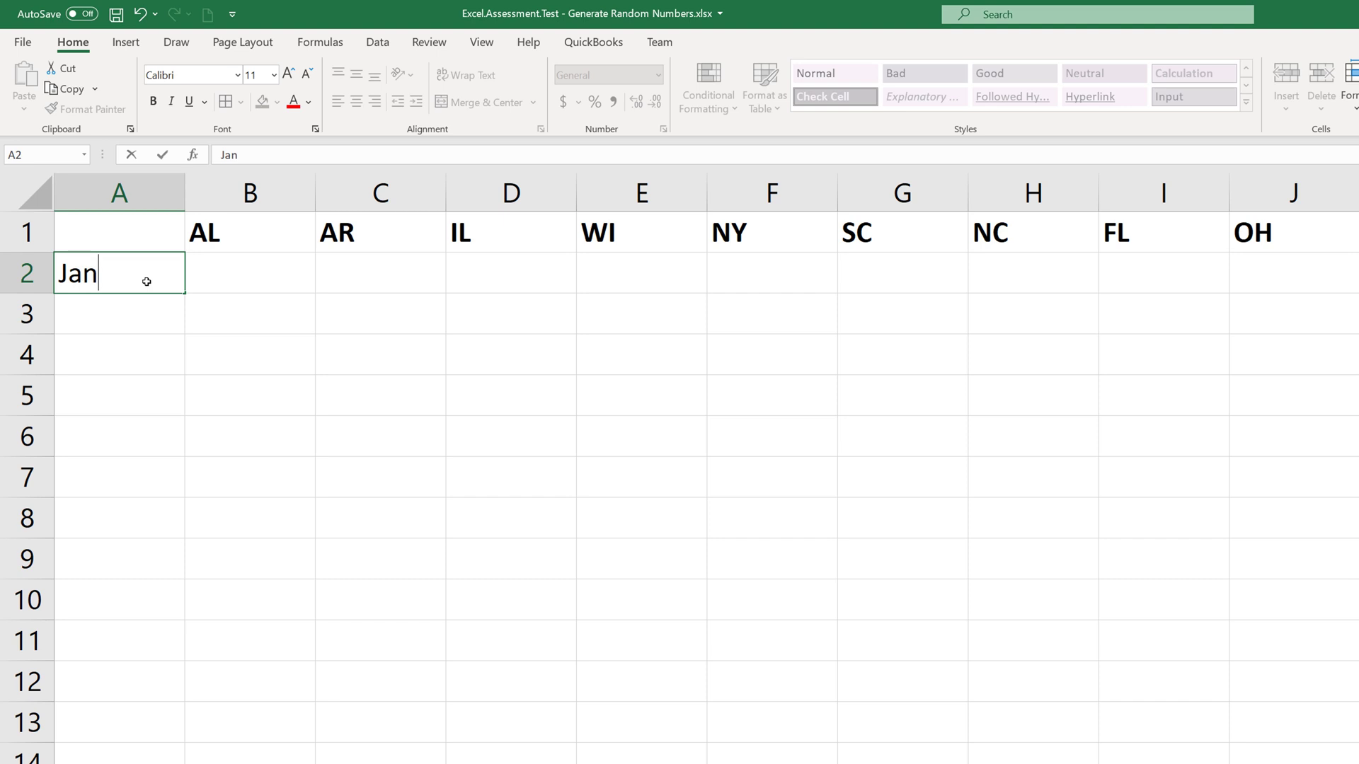
pyautogui.write('-2020')
pyautogui.click(148, 299)
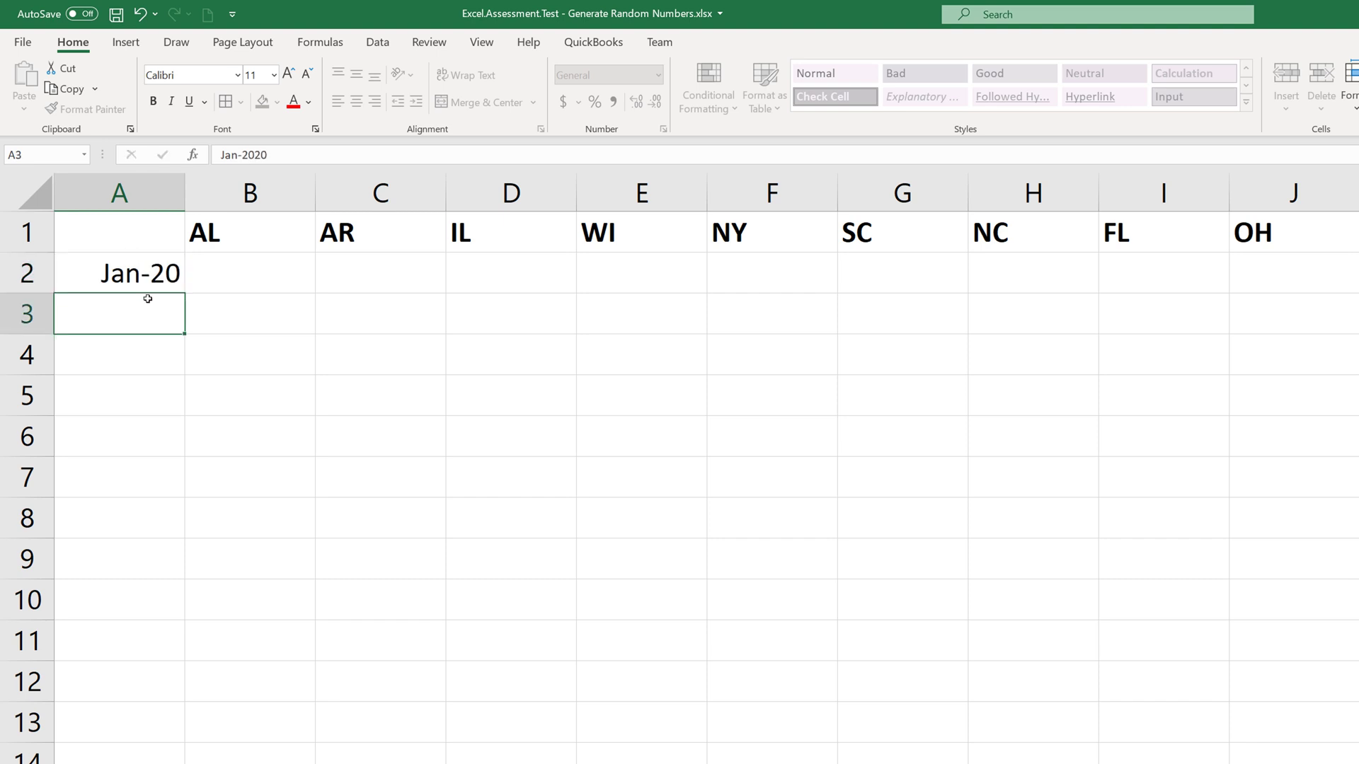
# - Apply the Short Date number format to the whole of column A
pyautogui.click(149, 273)
pyautogui.click(155, 191)
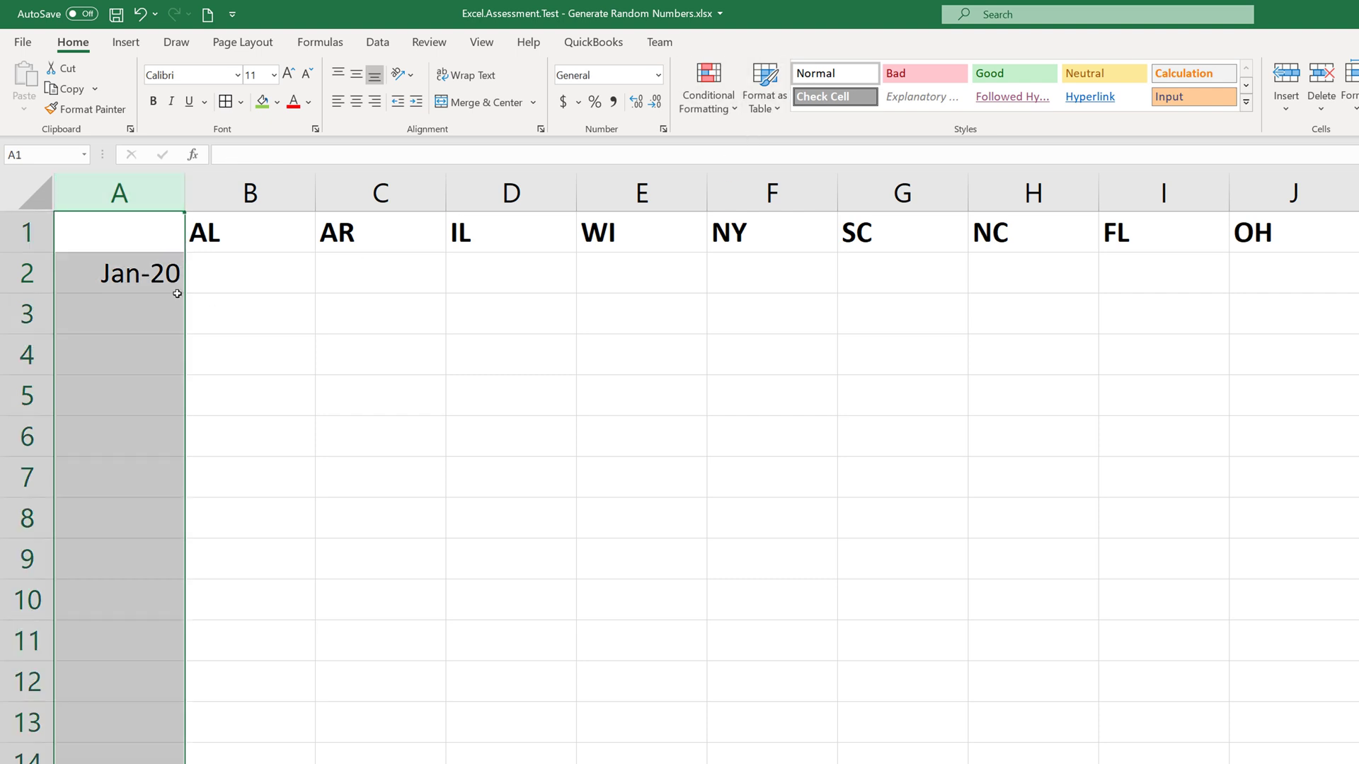
pyautogui.click(658, 75)
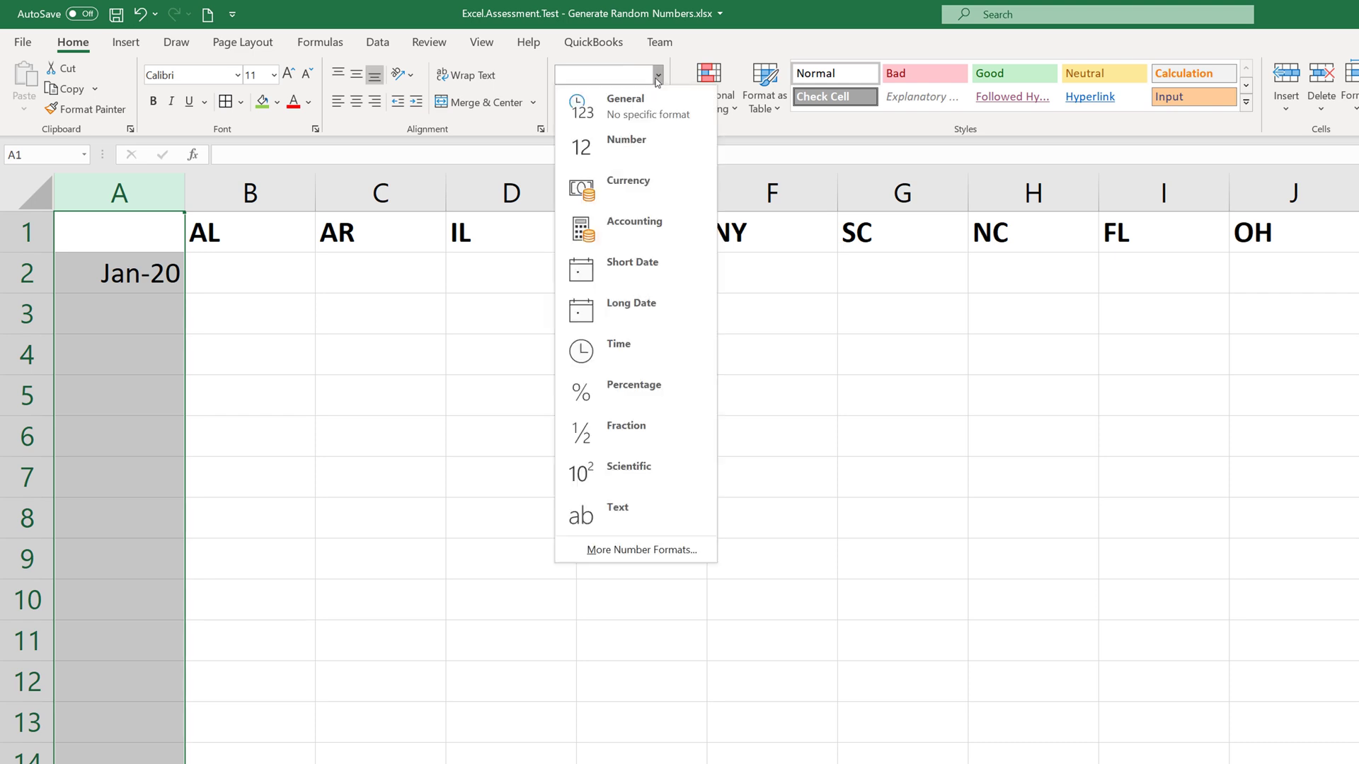
pyautogui.click(630, 275)
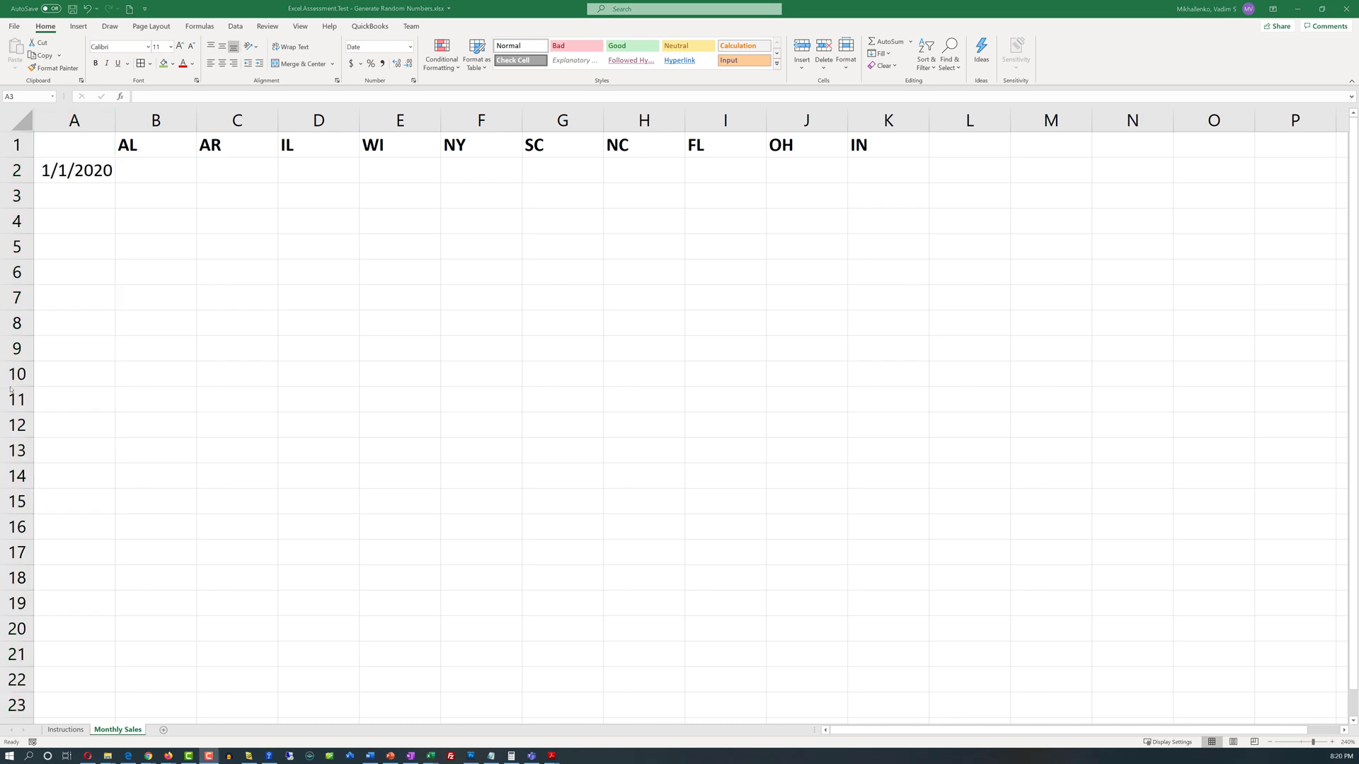
# - Consult the Instructions sheet, and open the full number format settings for column A of Monthly Sales
pyautogui.click(74, 731)
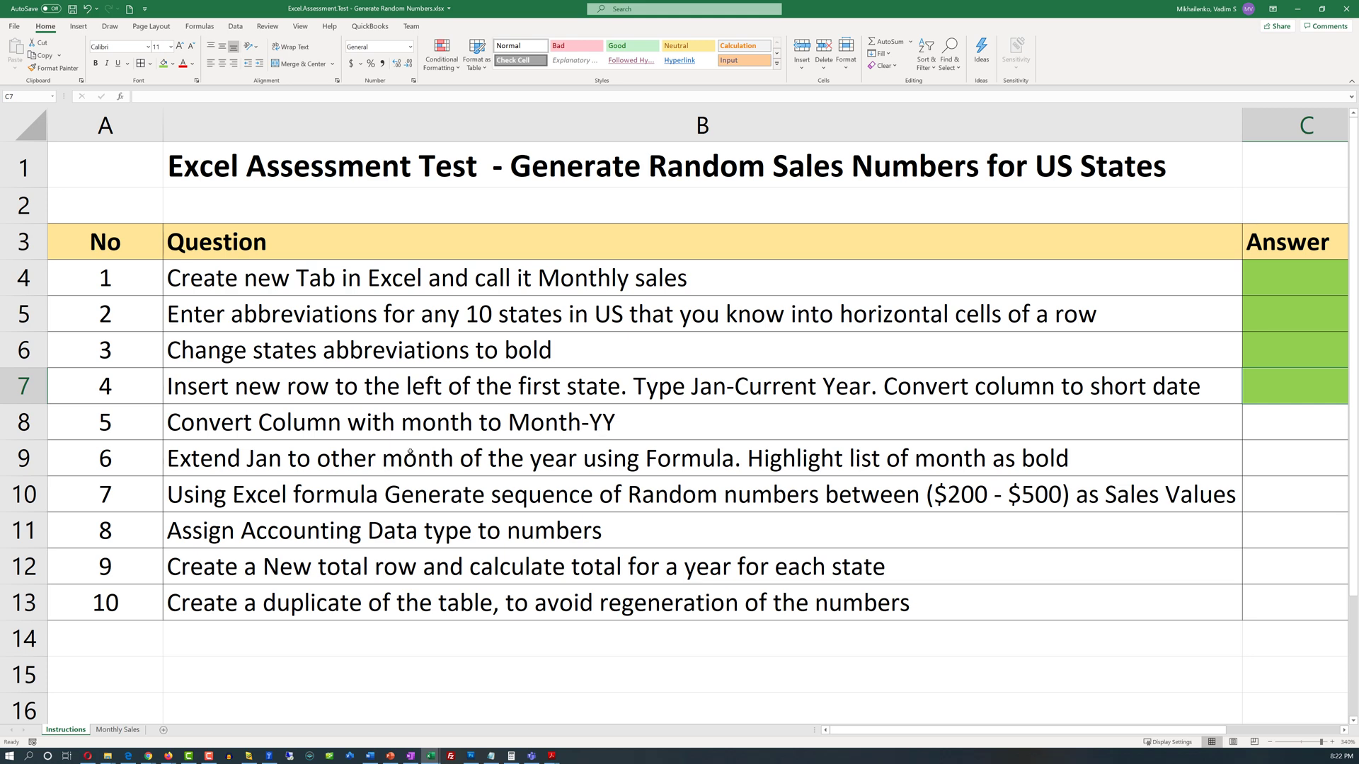
pyautogui.click(118, 730)
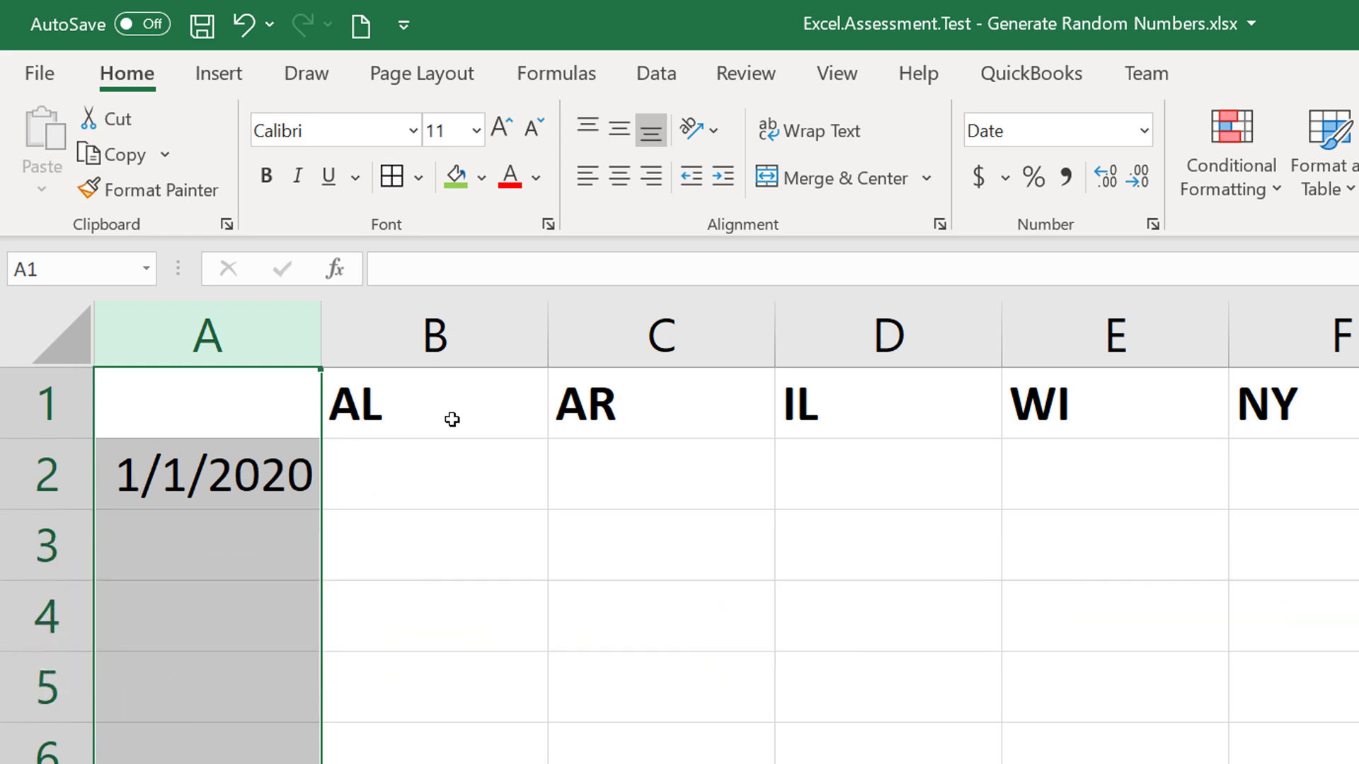
pyautogui.click(1144, 130)
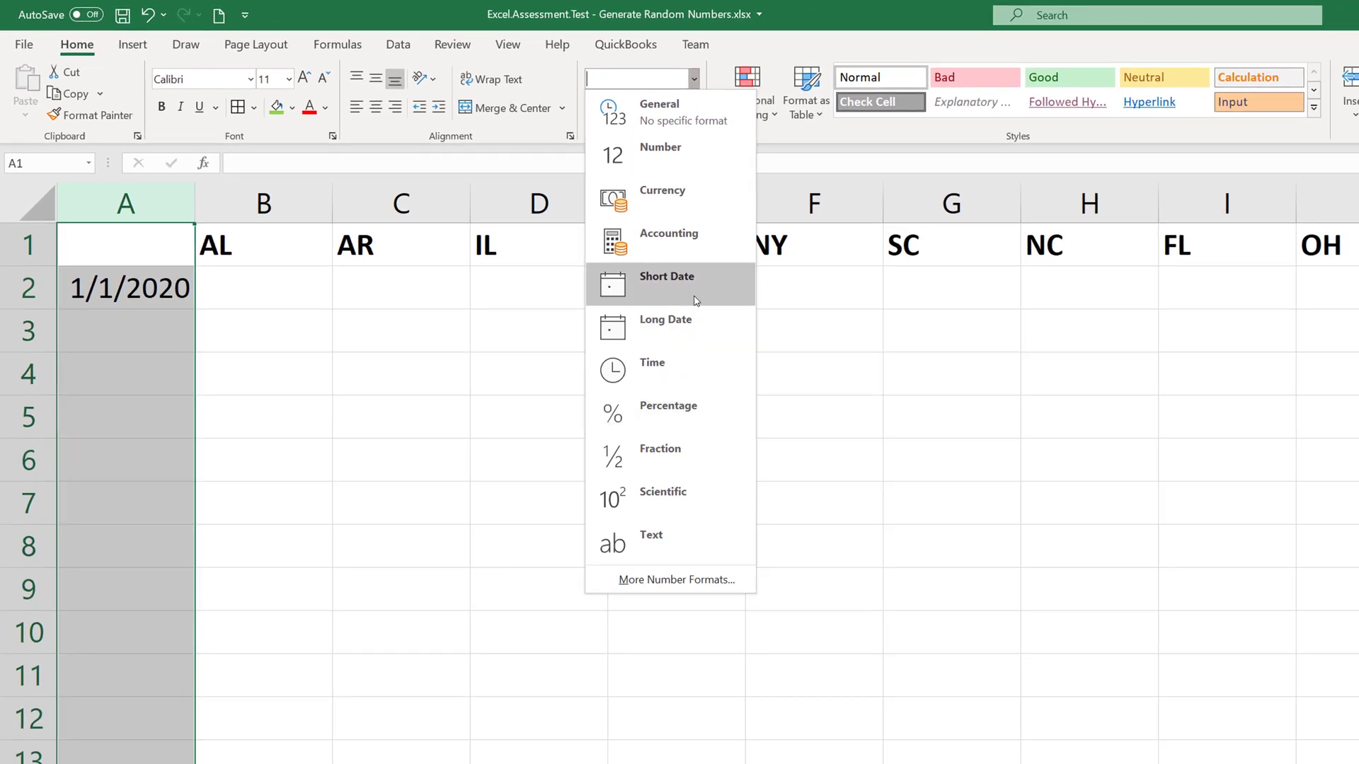
pyautogui.click(677, 580)
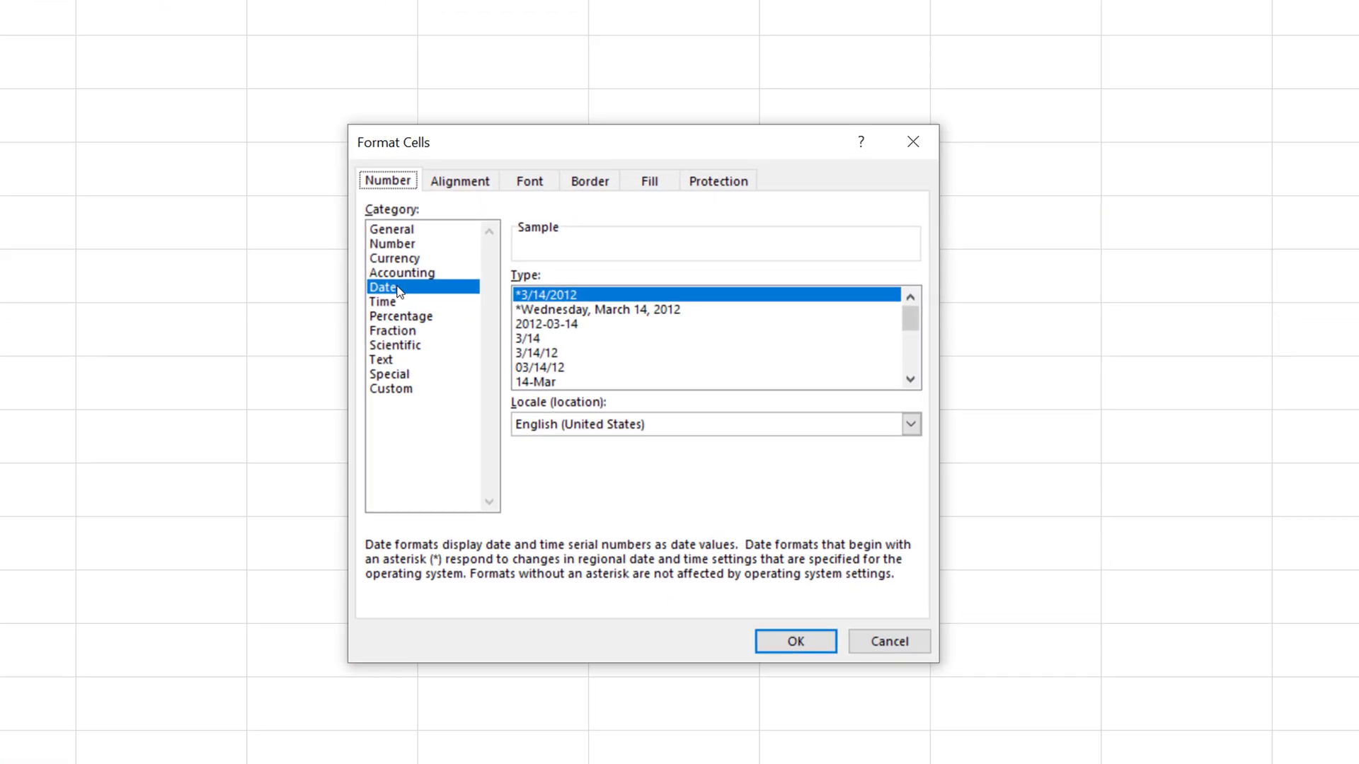
pyautogui.click(397, 294)
pyautogui.moveTo(911, 323); pyautogui.dragTo(913, 346)
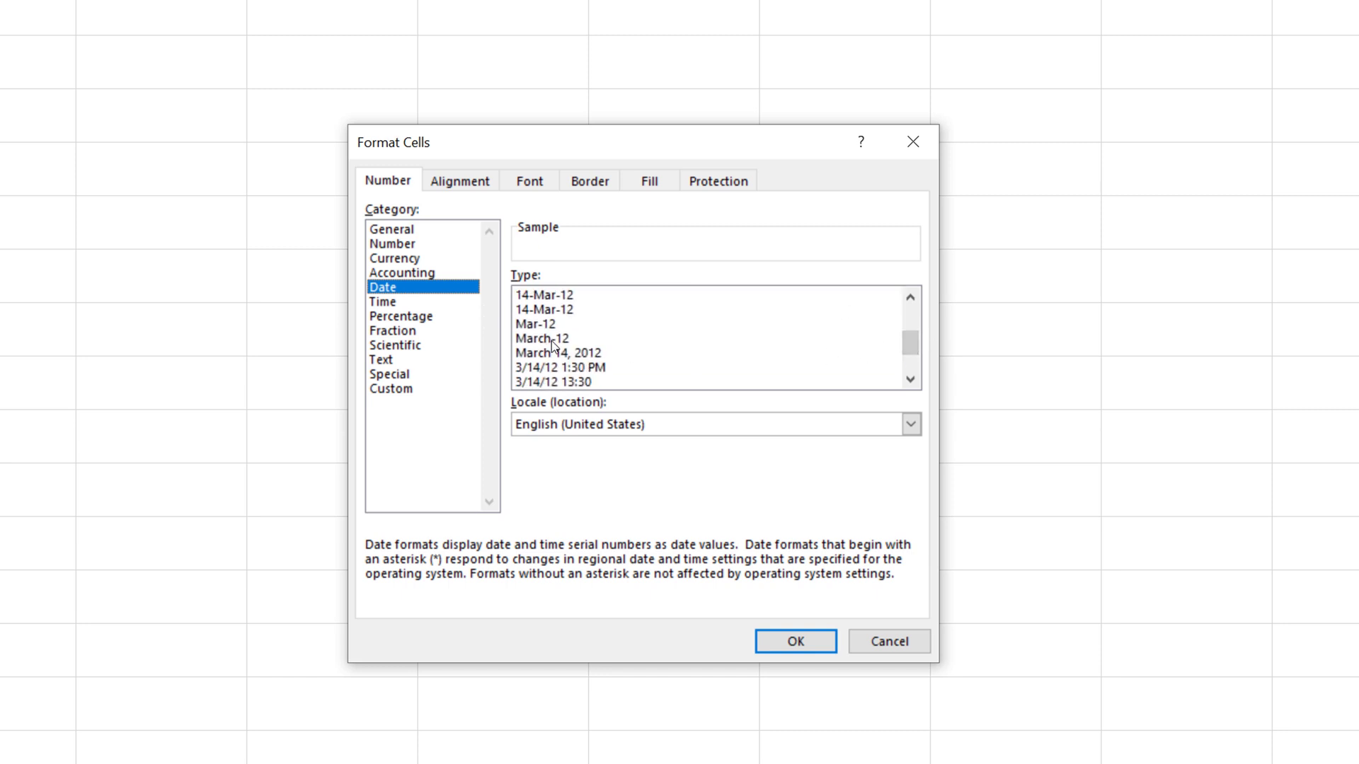
pyautogui.click(552, 340)
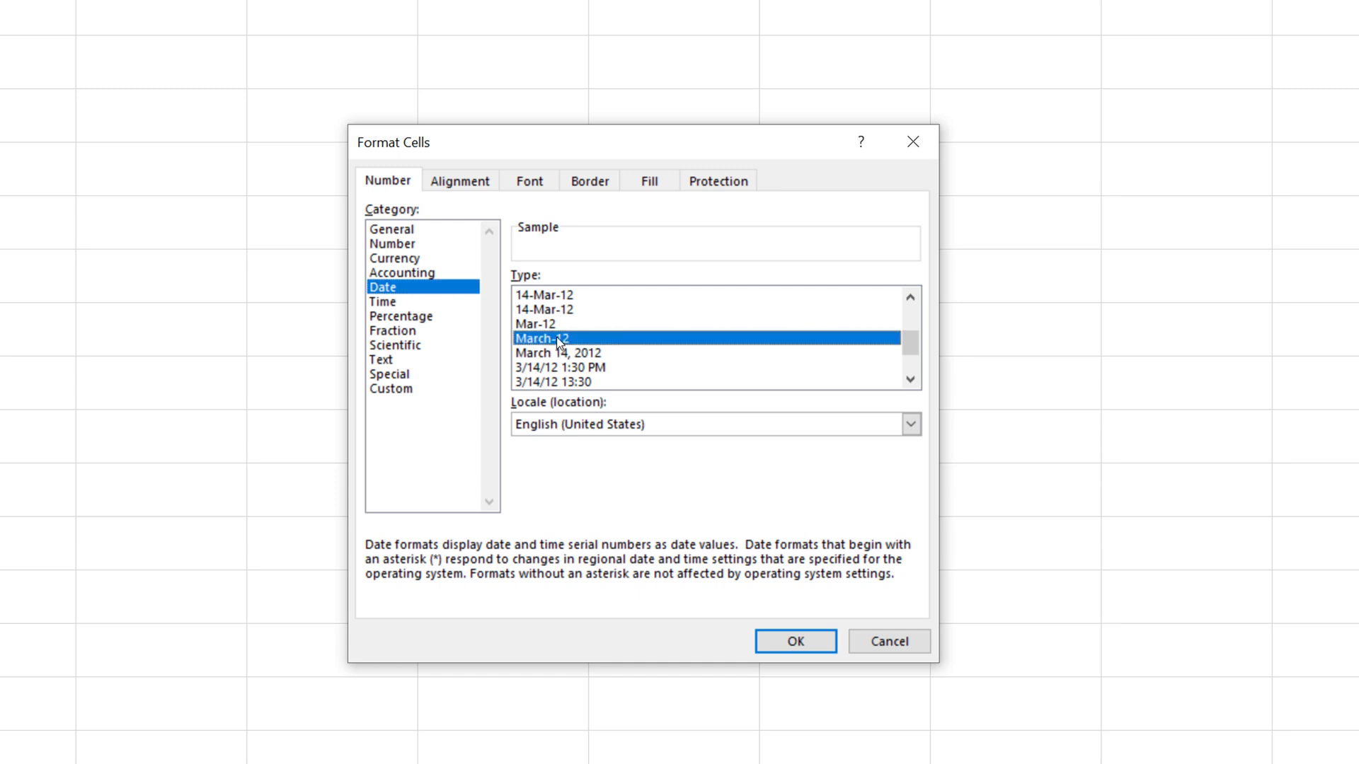
# - Apply the custom number format mmm-yy to the whole of column A on Monthly Sales
pyautogui.click(402, 390)
pyautogui.moveTo(911, 398); pyautogui.dragTo(838, 407)
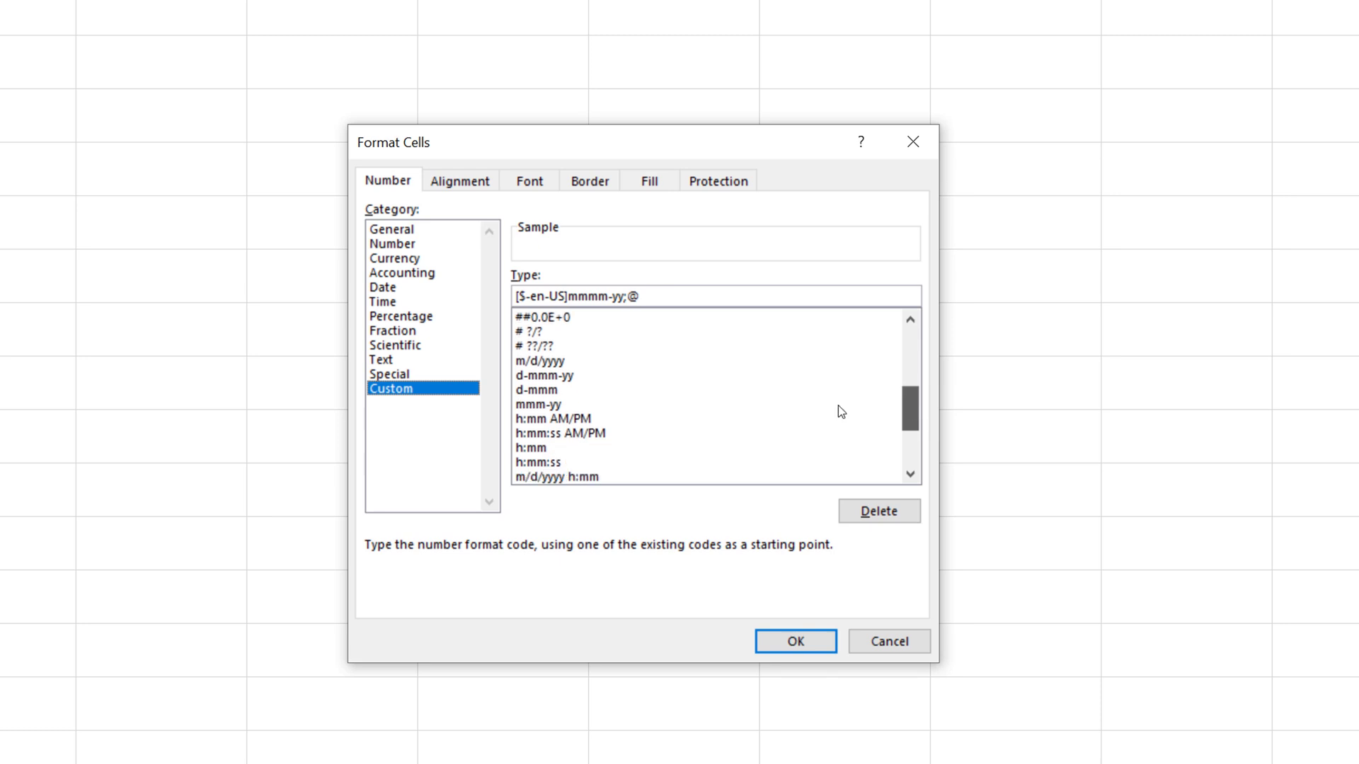
pyautogui.click(557, 407)
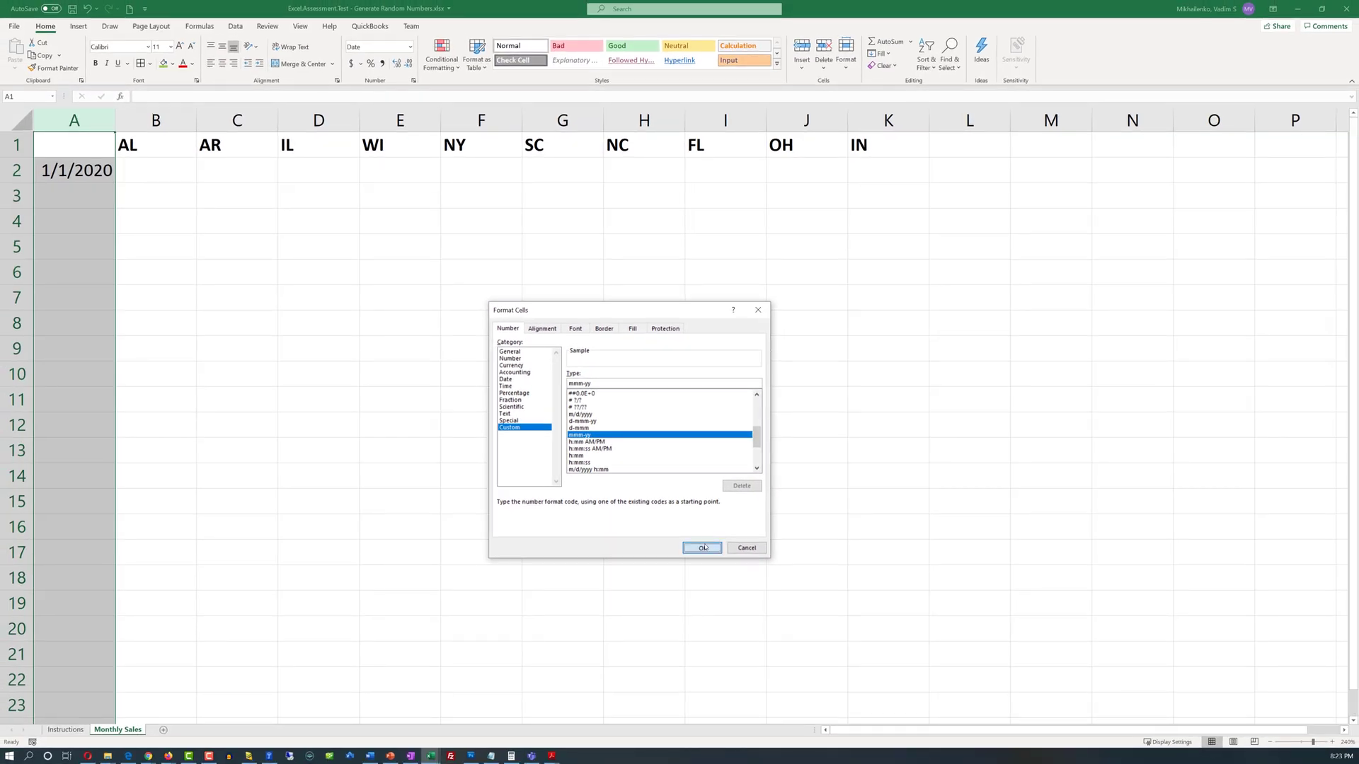
pyautogui.click(701, 548)
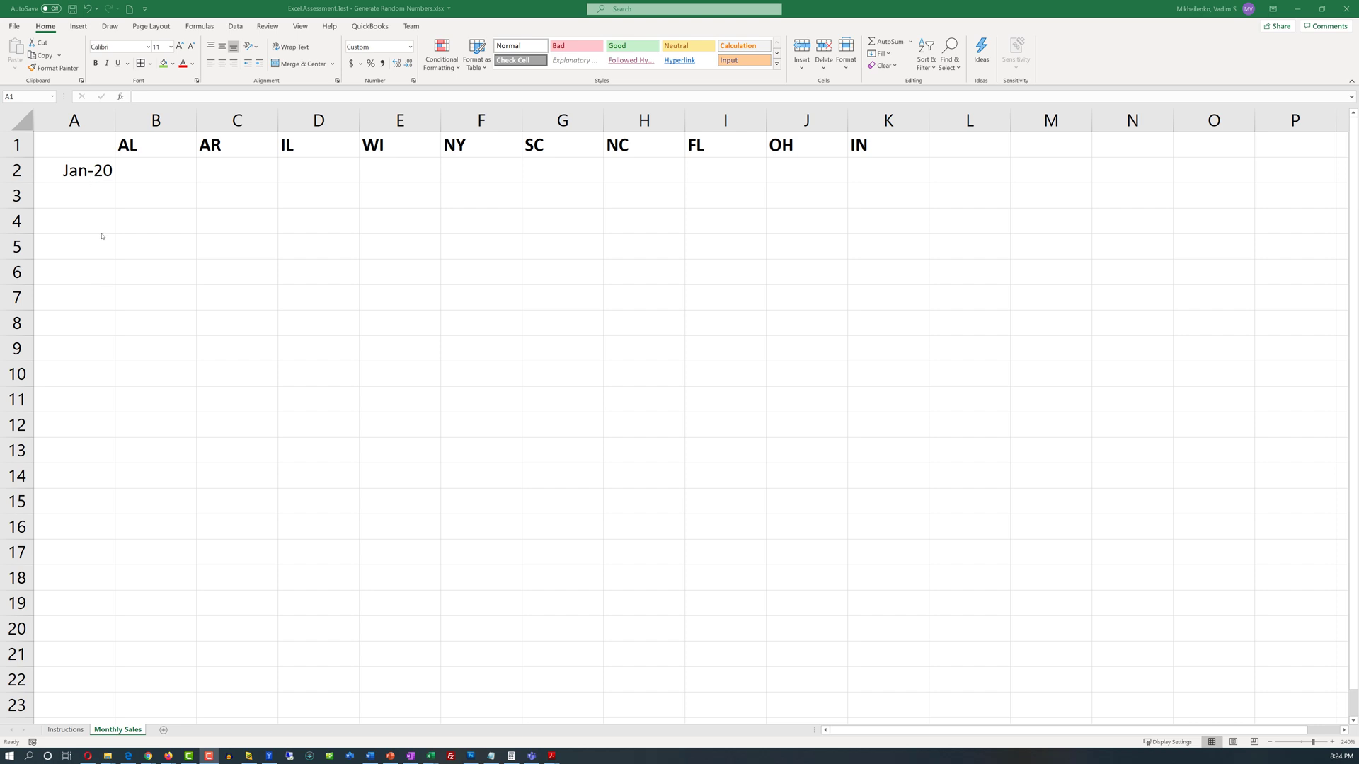
# - Give cell A2 the custom number format mmmm-yy and widen column A slightly
pyautogui.click(65, 172)
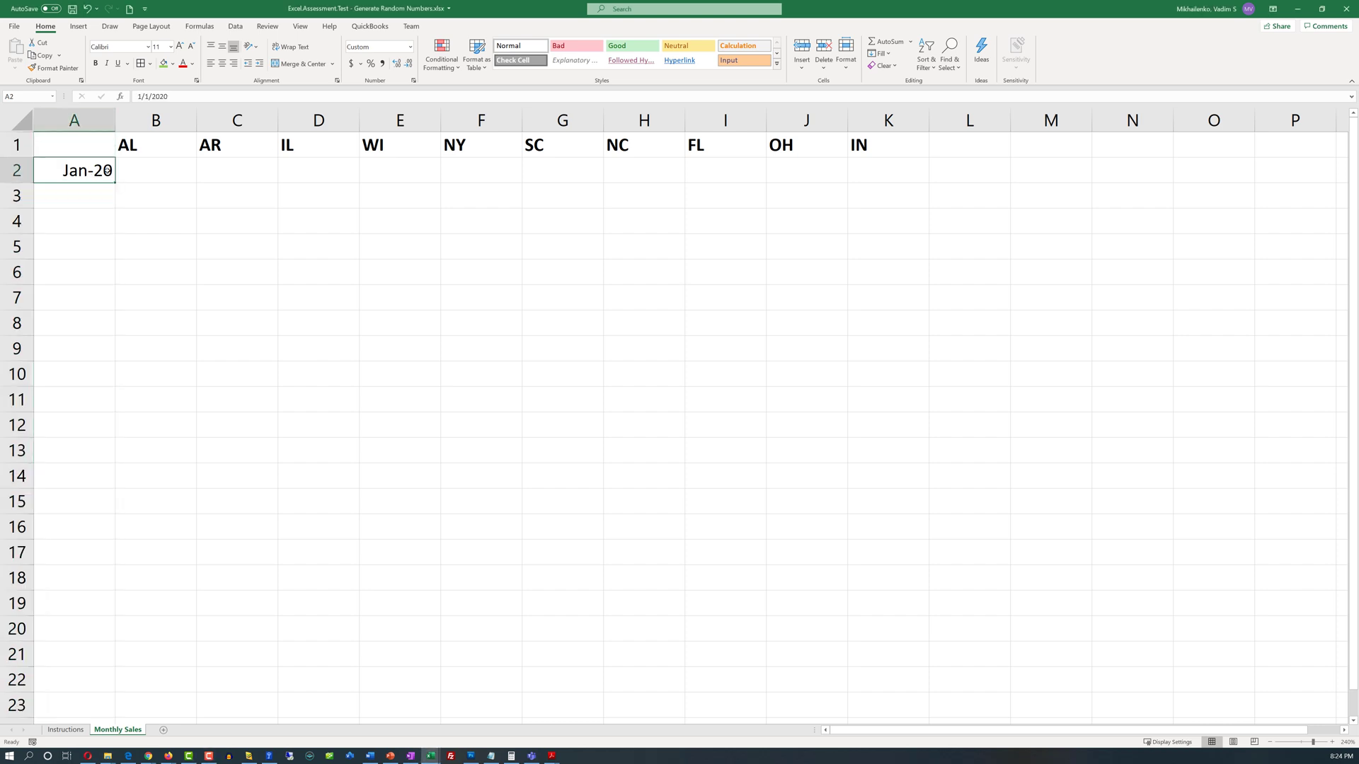
pyautogui.click(410, 46)
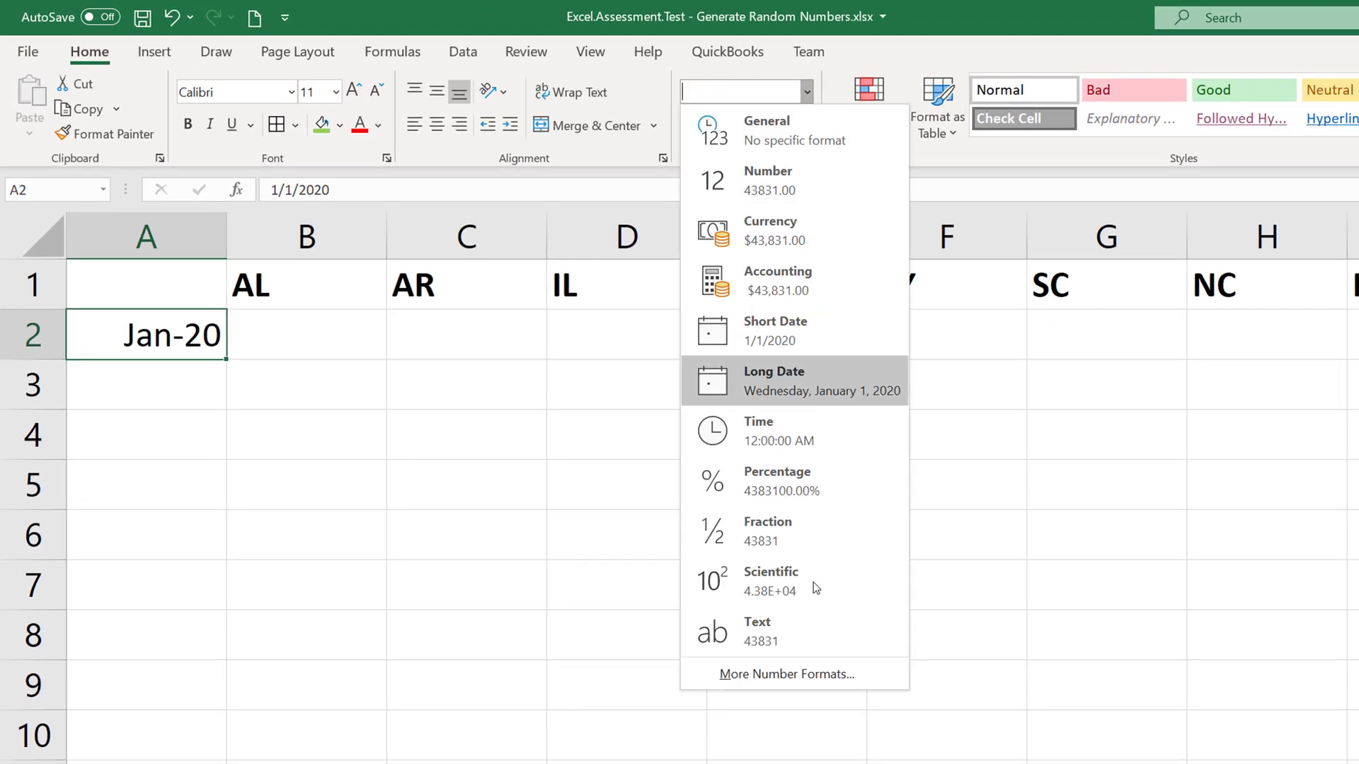
pyautogui.click(828, 676)
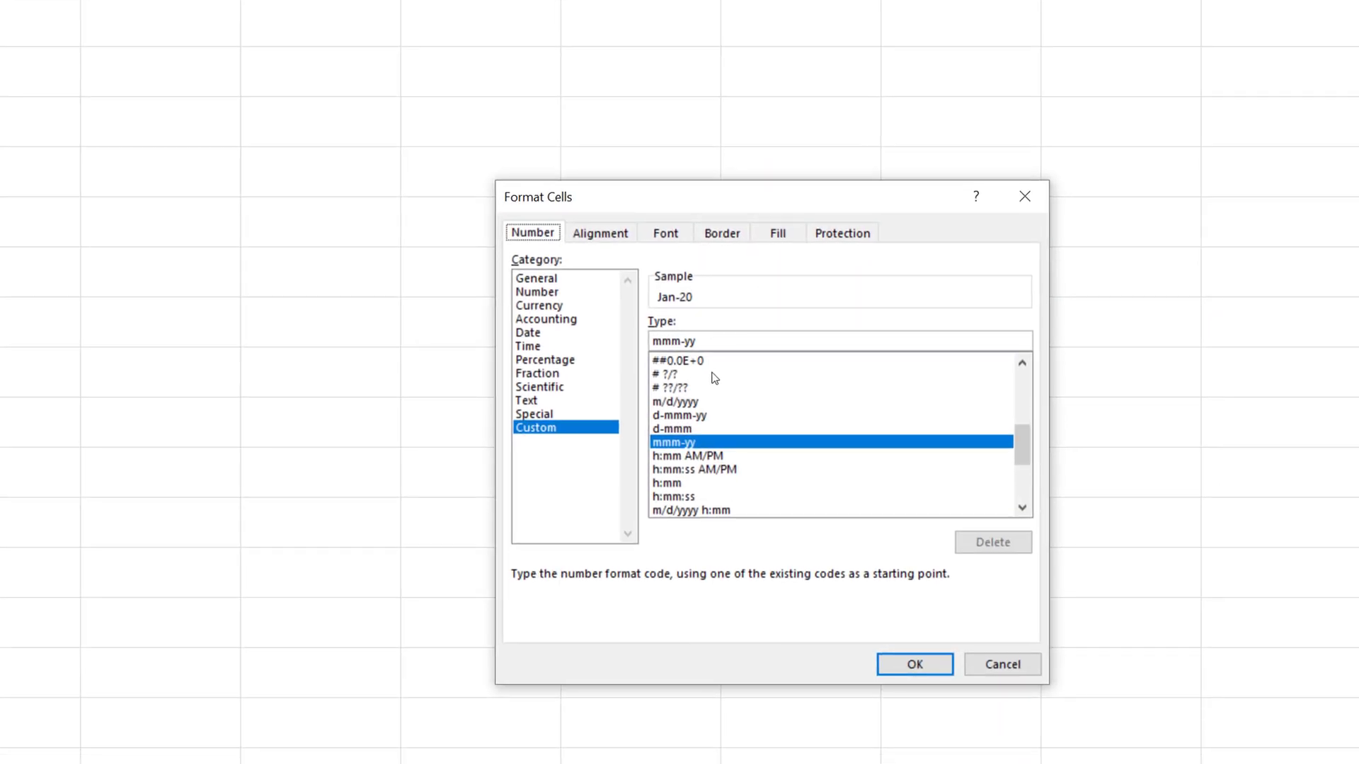
pyautogui.click(676, 341)
pyautogui.write('mmmm-yy')
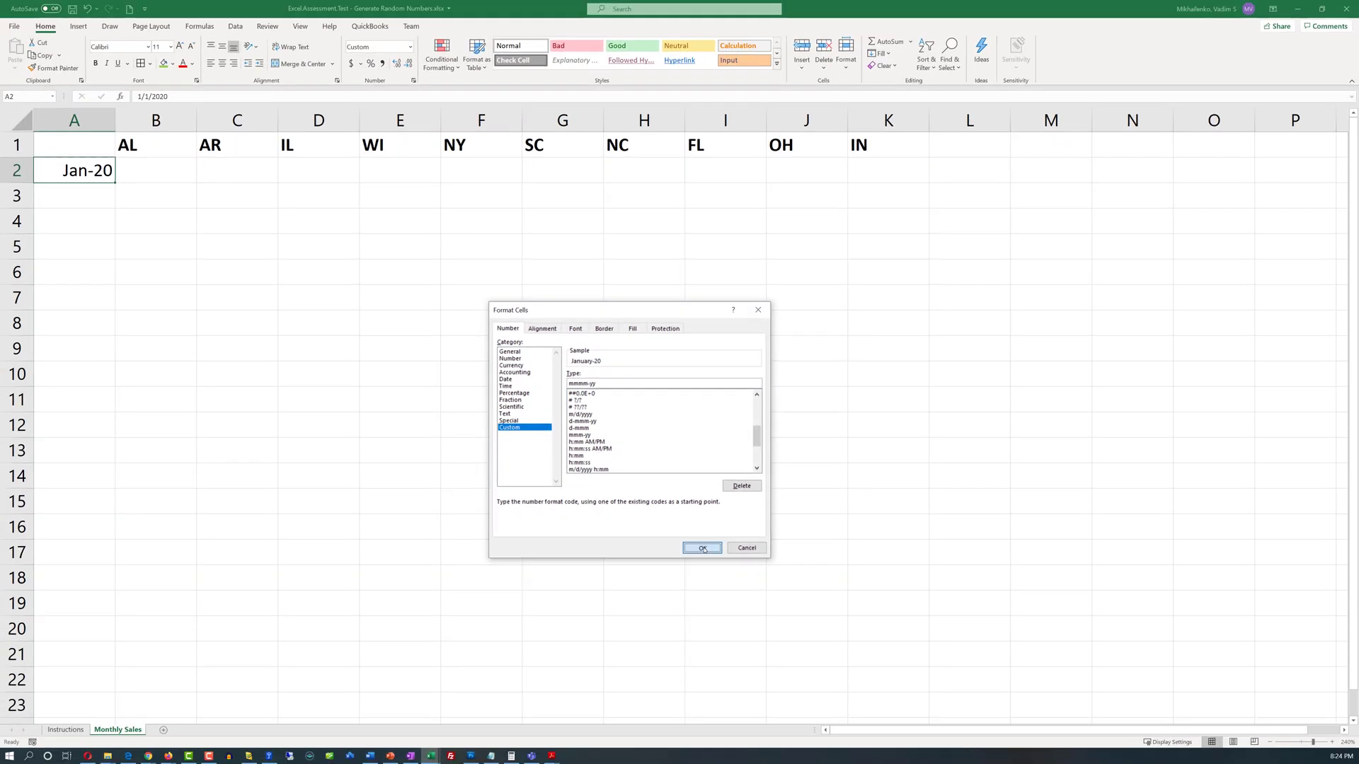
pyautogui.click(703, 549)
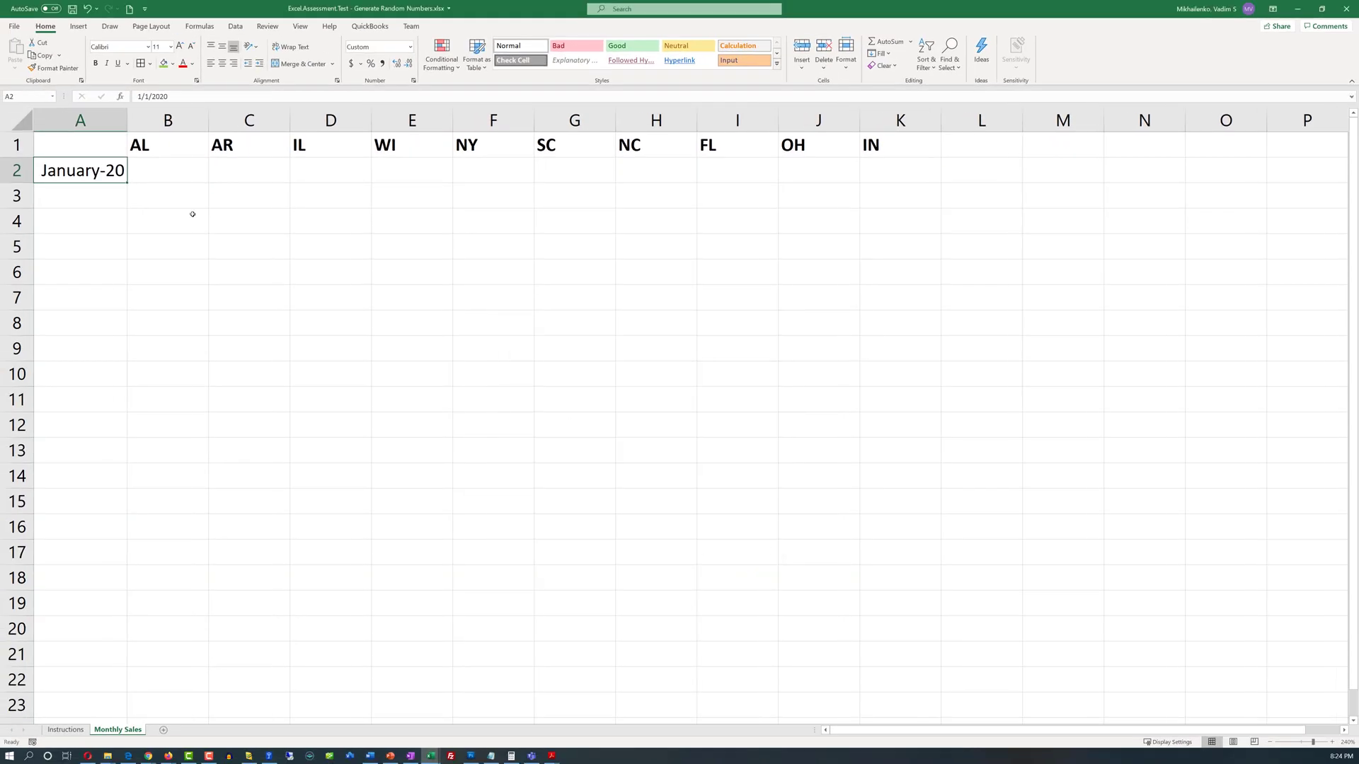
pyautogui.moveTo(128, 122); pyautogui.dragTo(139, 124)
# - Consult the Instructions sheet, and enter =DATE(YEAR(A2), MONTH(A2)+1,DAY(A2)) in cell A3 of Monthly Sales
pyautogui.click(65, 729)
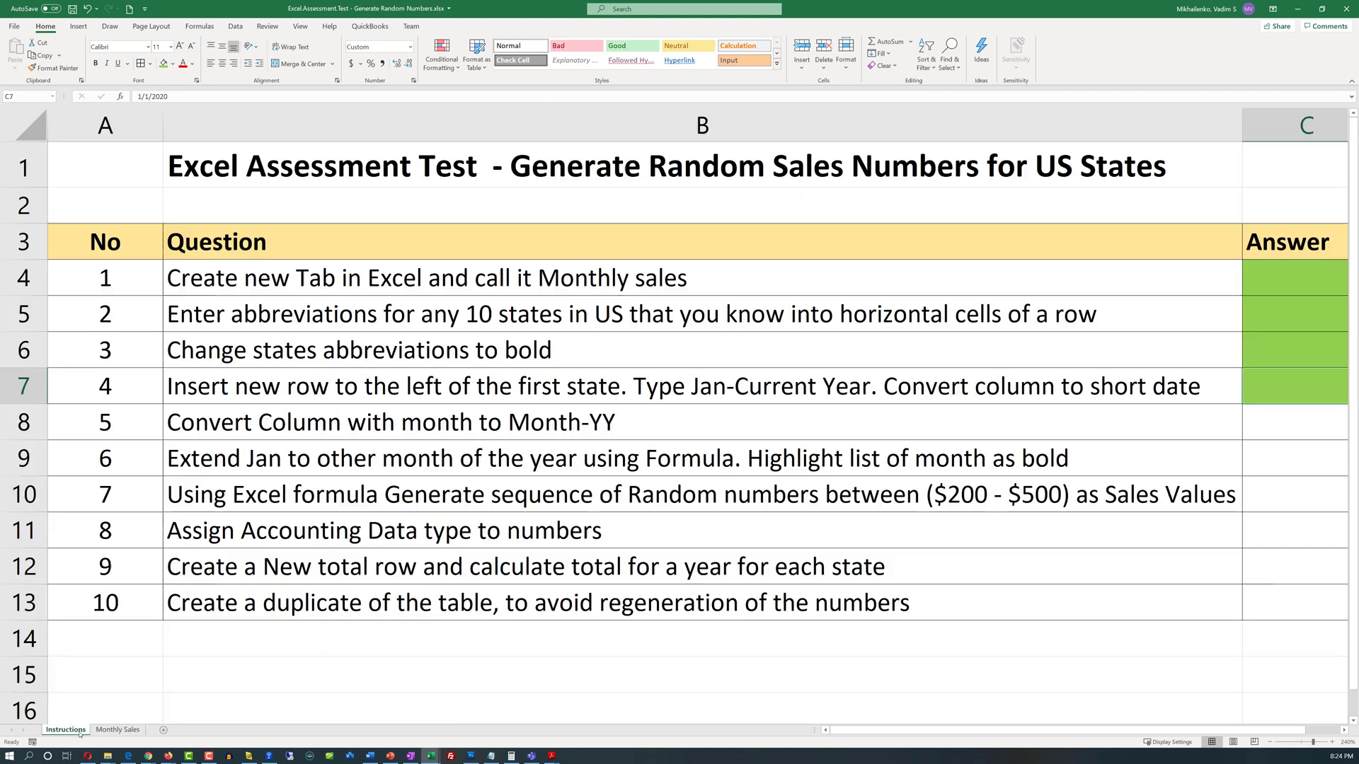
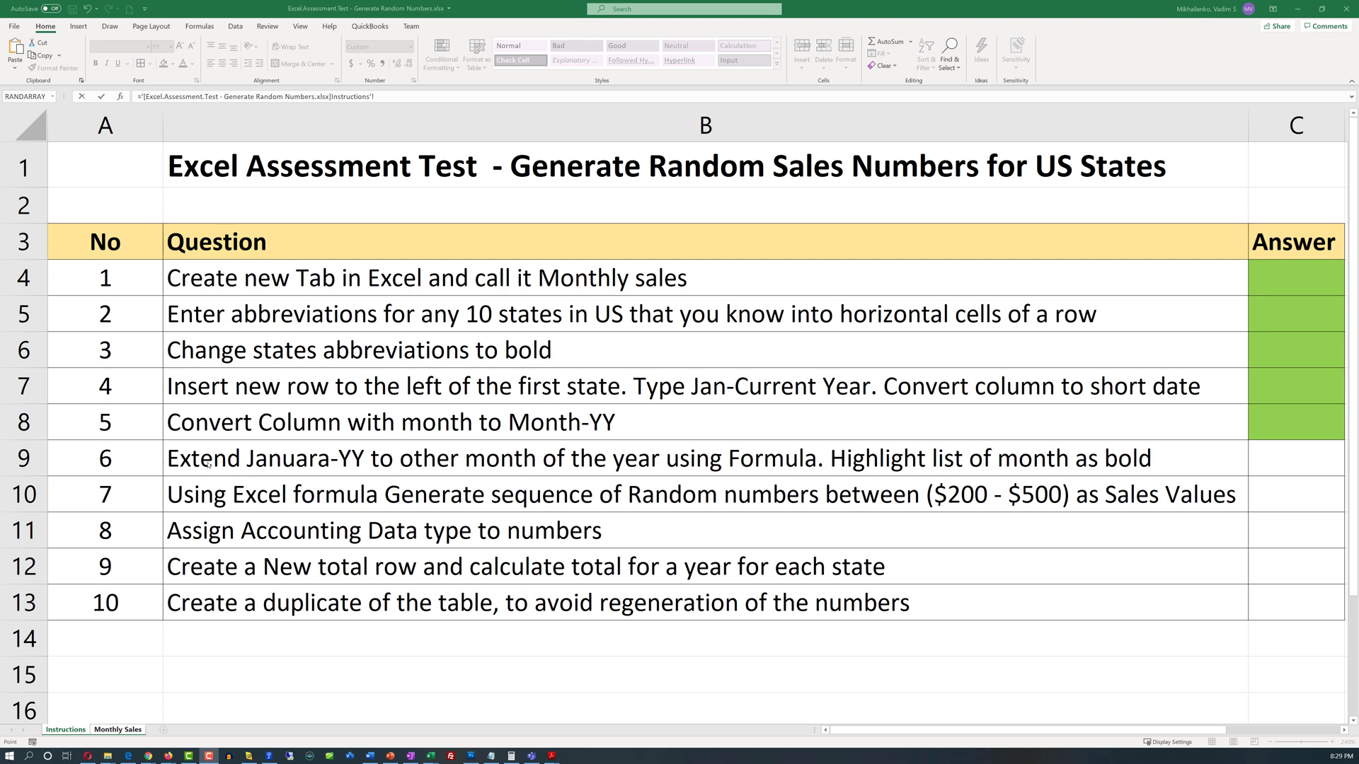
pyautogui.click(114, 719)
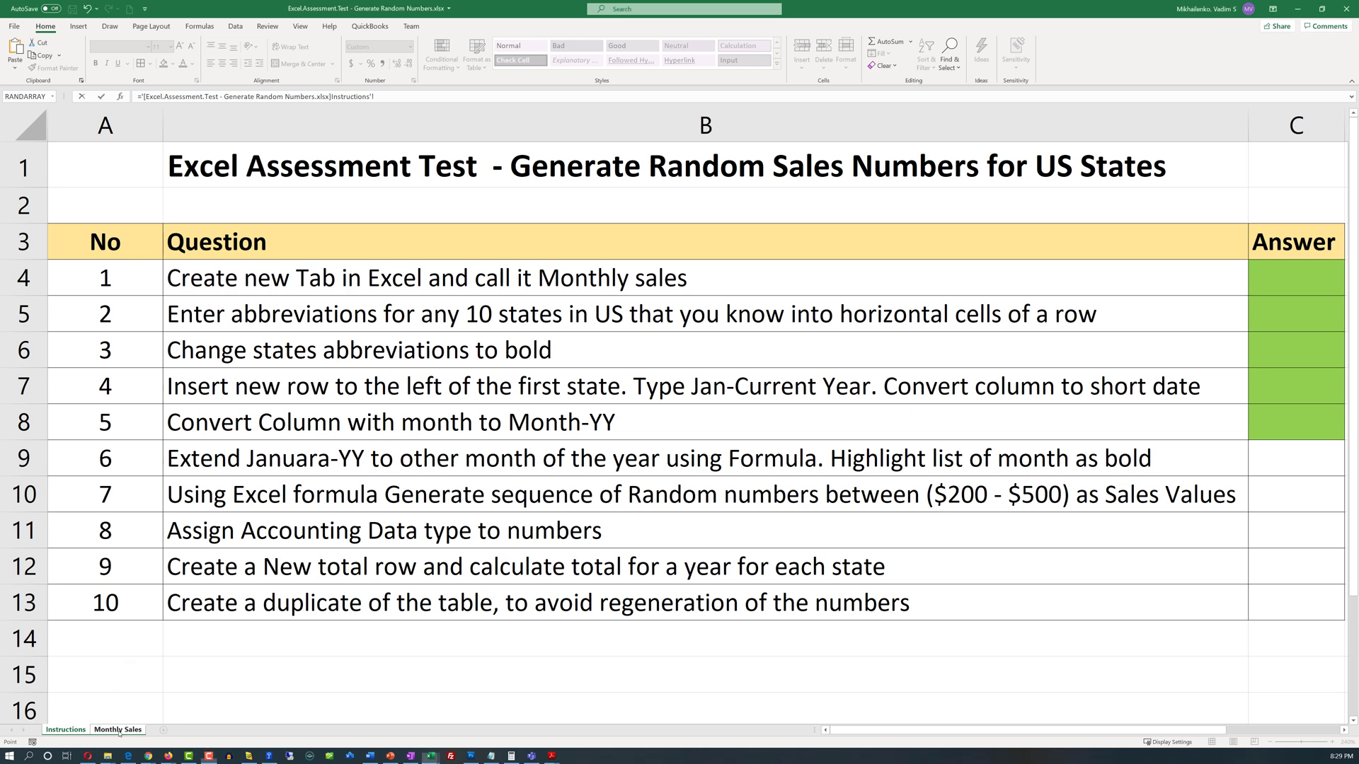
pyautogui.click(128, 732)
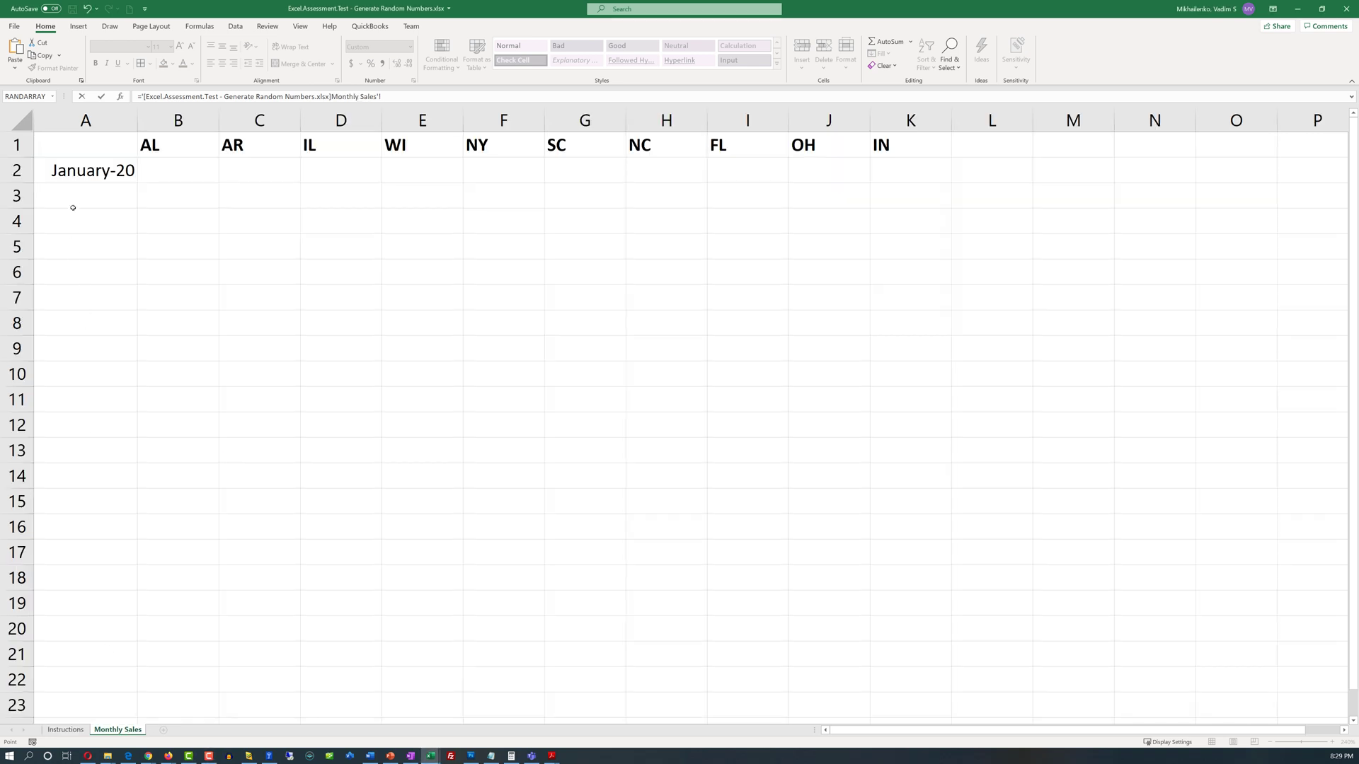
pyautogui.click(122, 204)
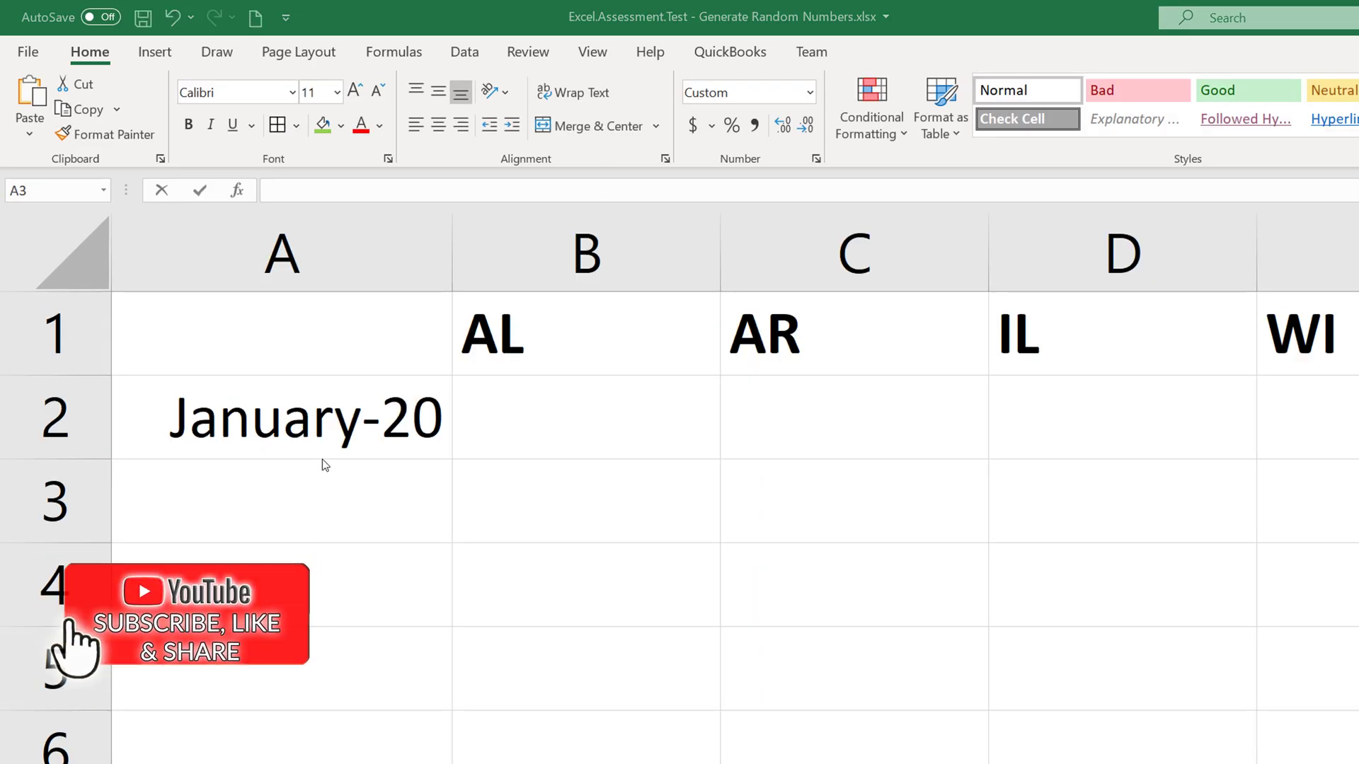
pyautogui.click(324, 465)
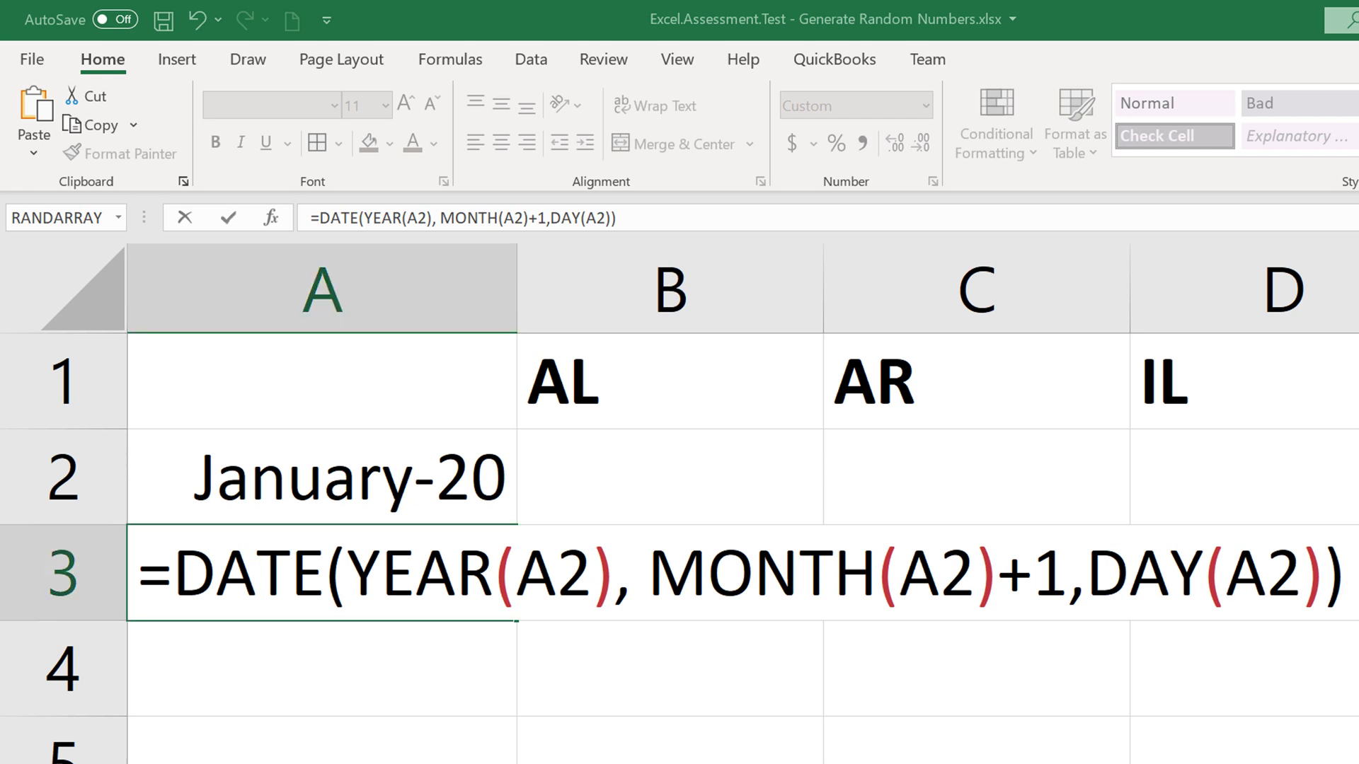
pyautogui.click(732, 219)
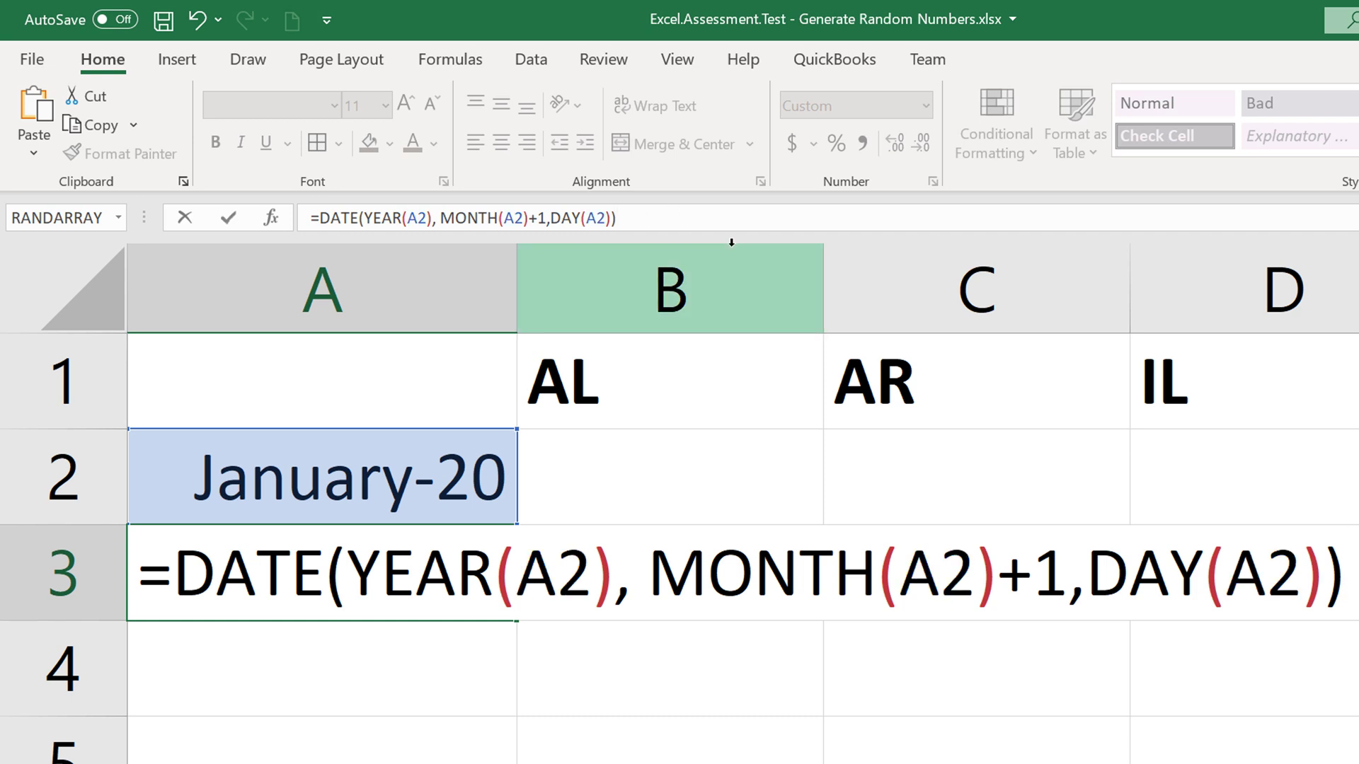
pyautogui.press('Return')
# - Fill the date formula from A3 down to A13 to list the months through December
pyautogui.click(428, 562)
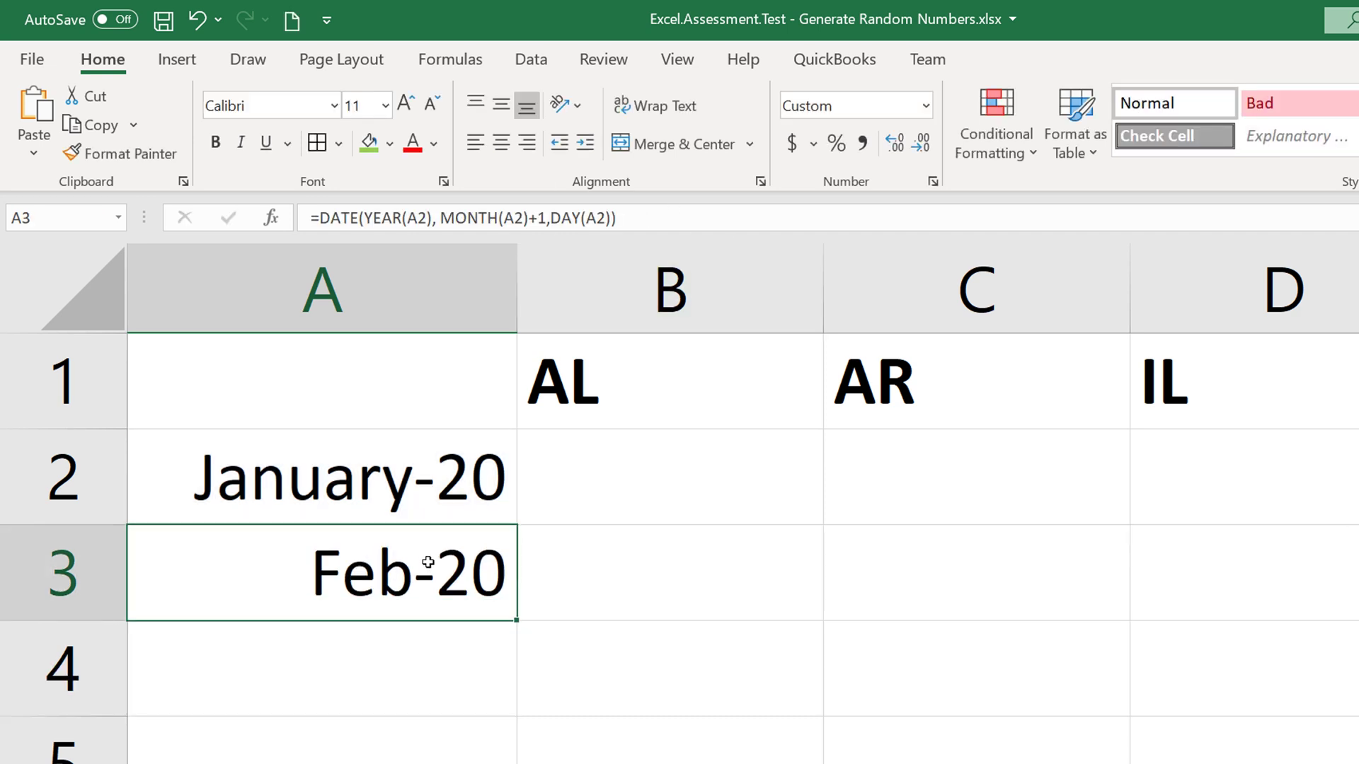
pyautogui.moveTo(518, 620); pyautogui.dragTo(470, 763)
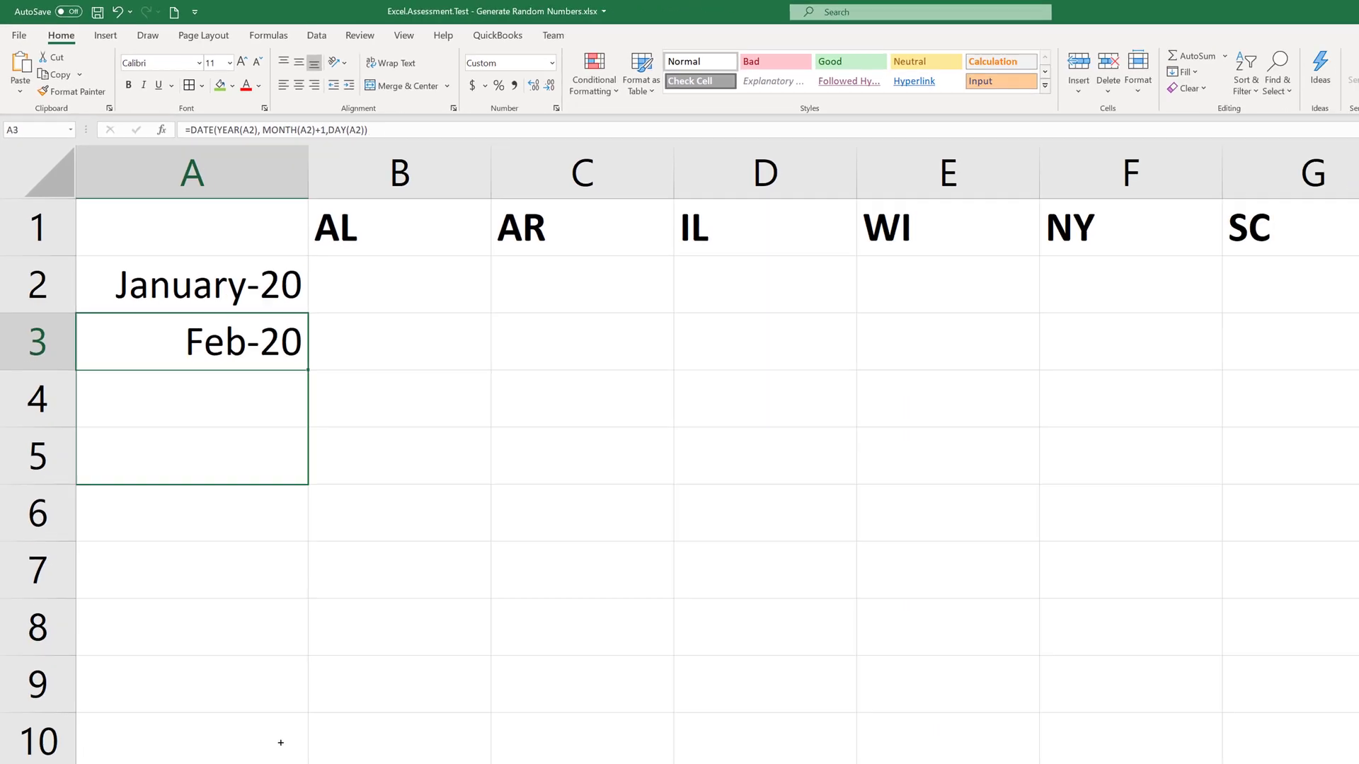
pyautogui.moveTo(281, 743); pyautogui.dragTo(291, 763)
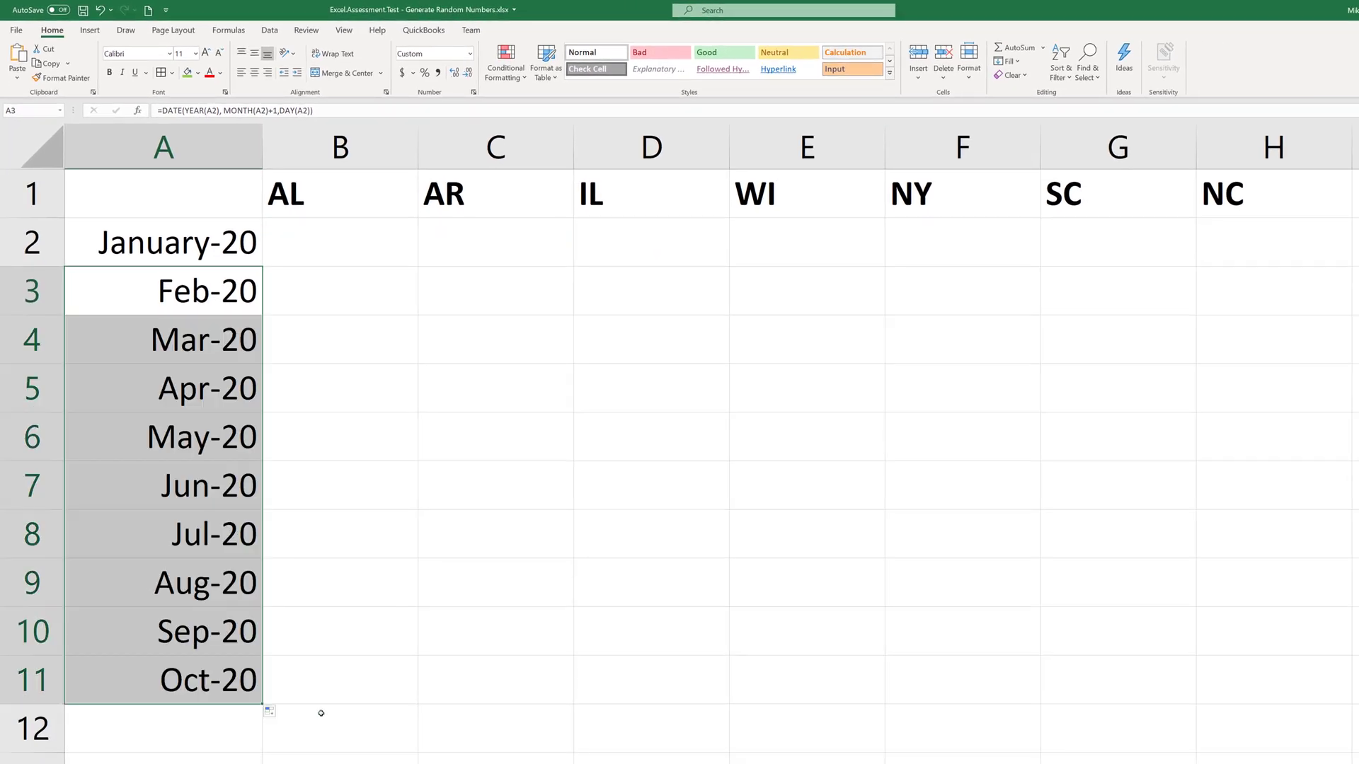
pyautogui.moveTo(262, 712); pyautogui.dragTo(311, 750)
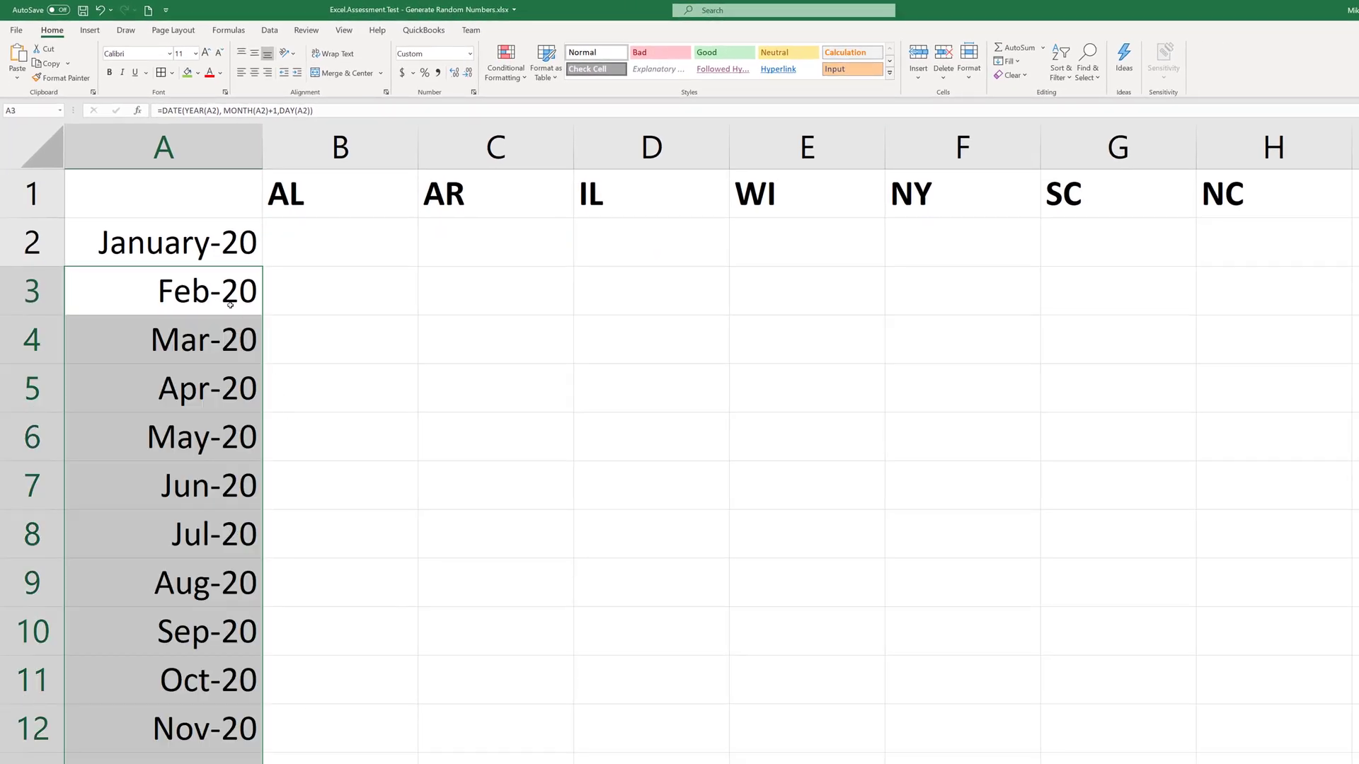
# - Apply the custom number format mmmm-yy to the whole of column A
pyautogui.click(231, 142)
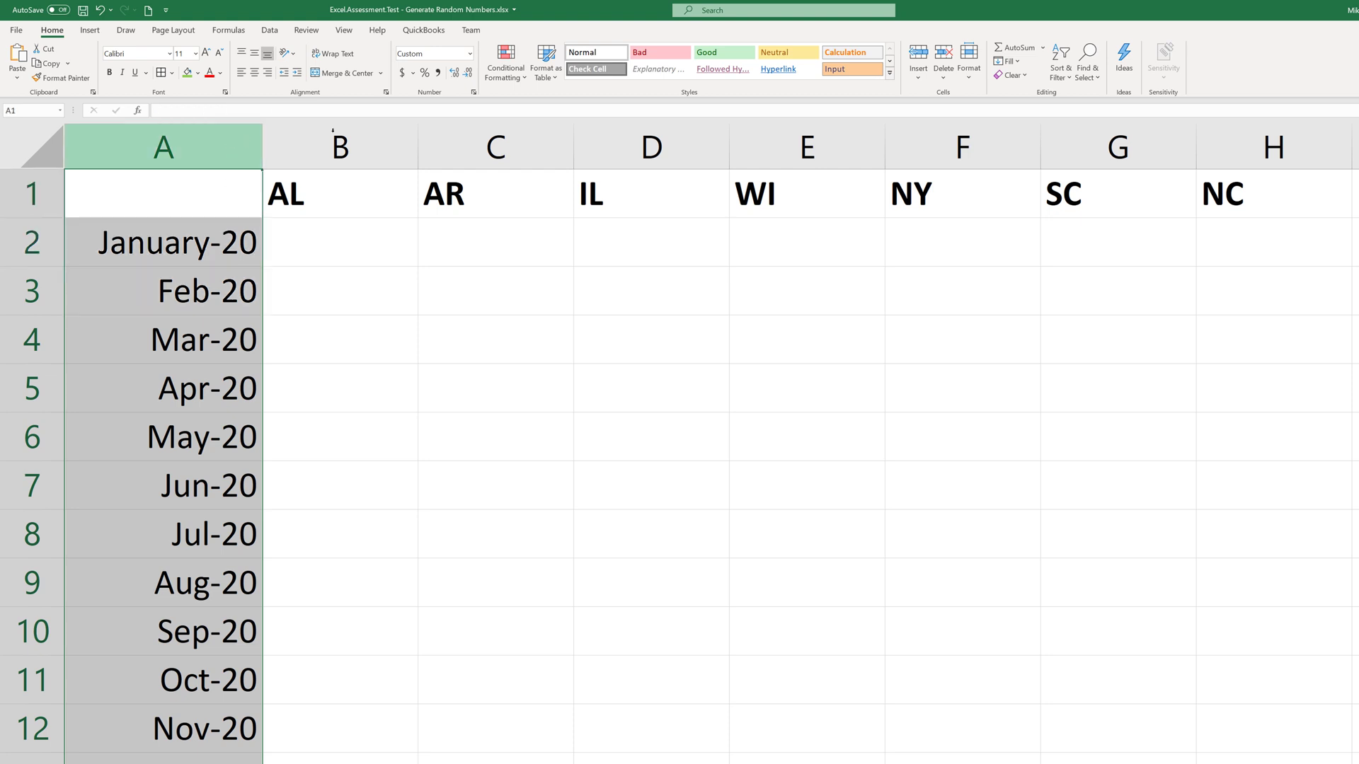
pyautogui.click(470, 57)
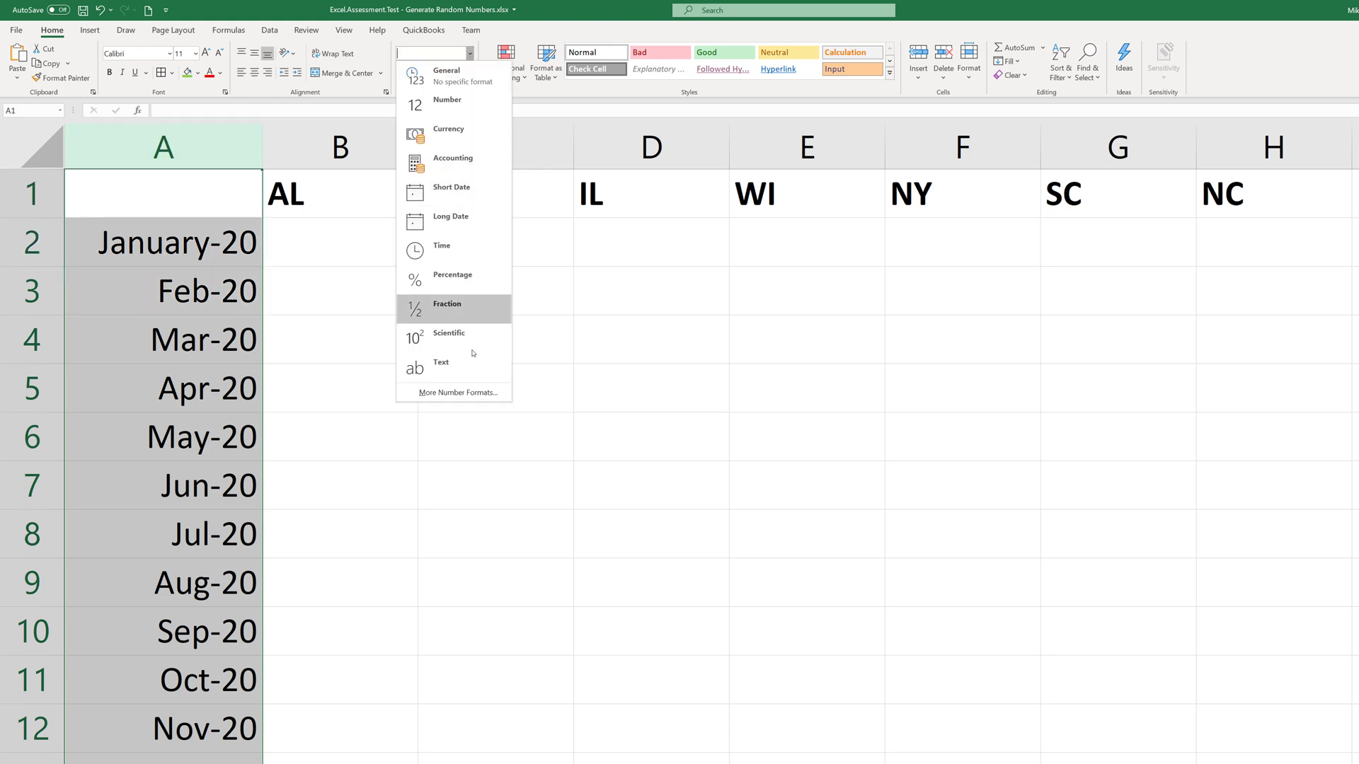
pyautogui.click(453, 389)
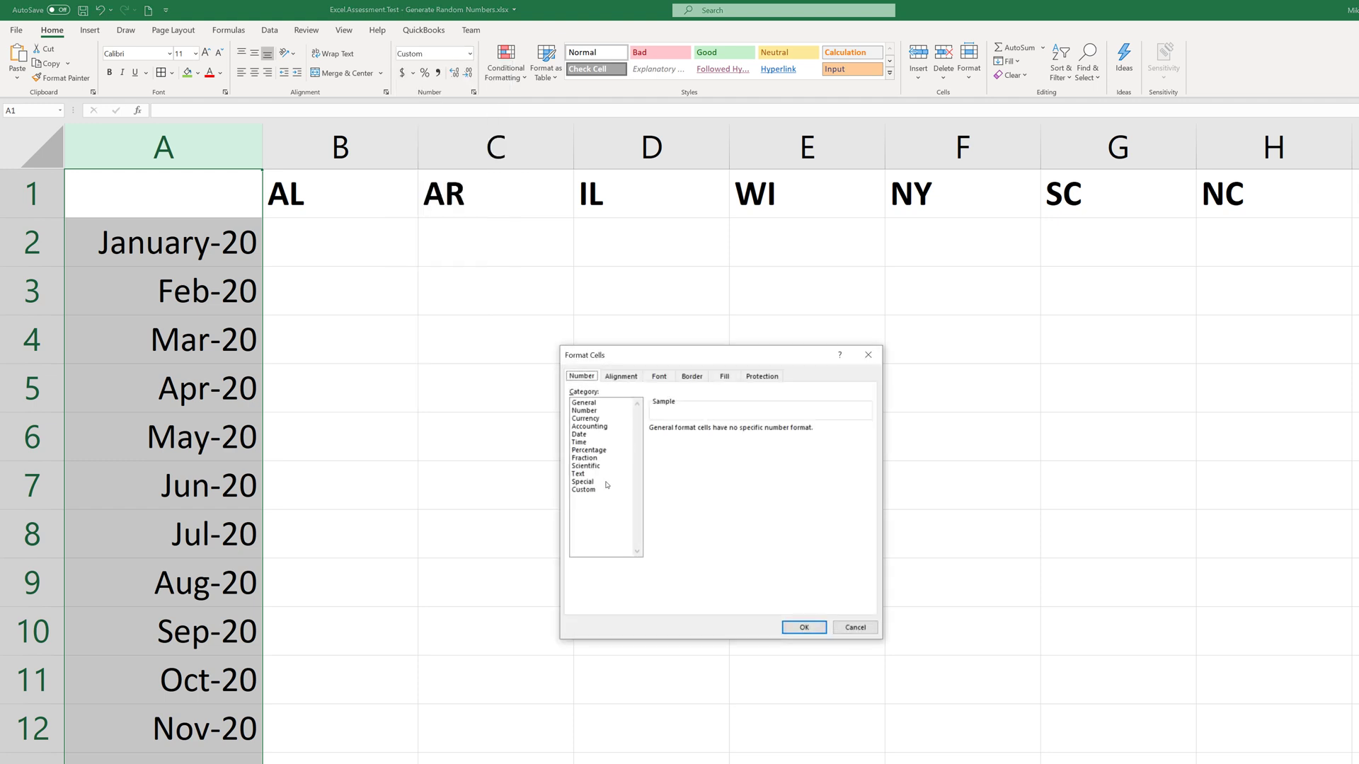
pyautogui.click(603, 490)
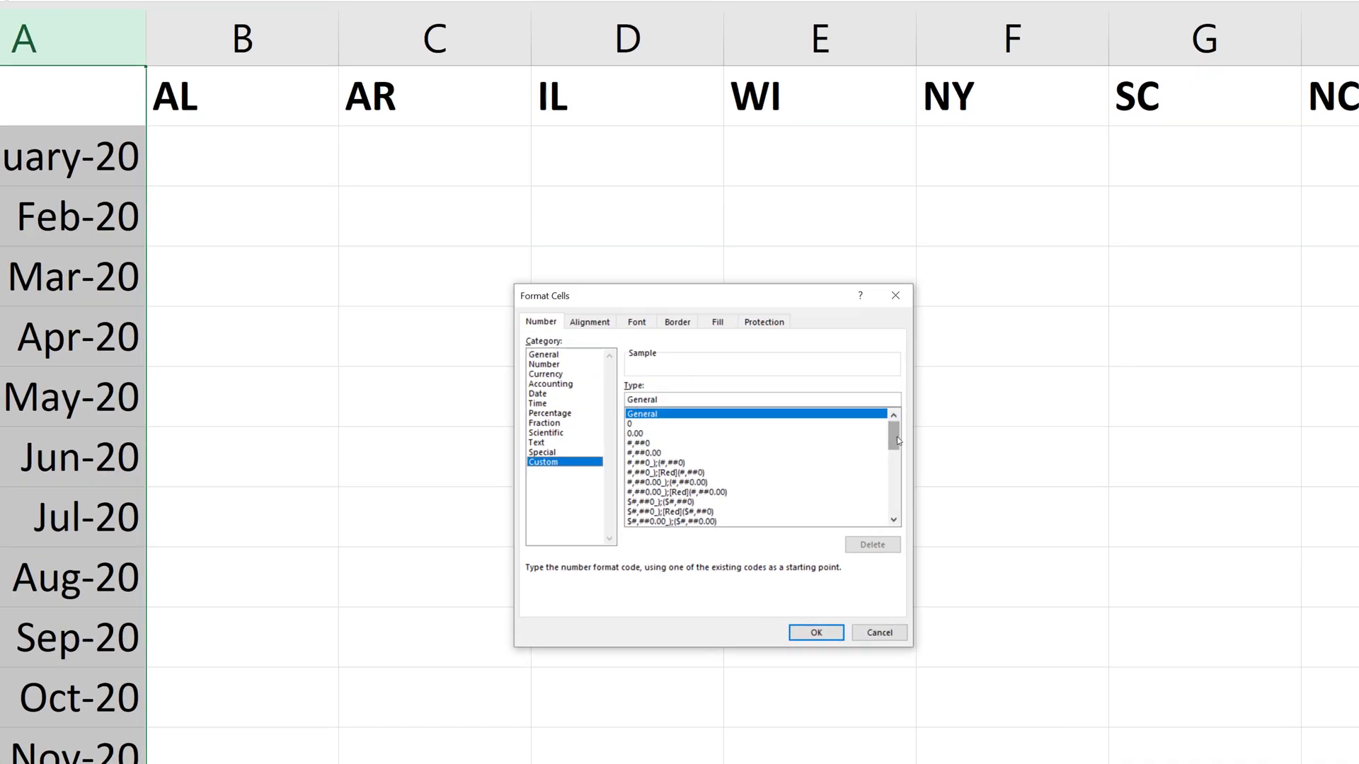
pyautogui.scroll(-5, 708, 496)
pyautogui.click(679, 506)
pyautogui.click(669, 440)
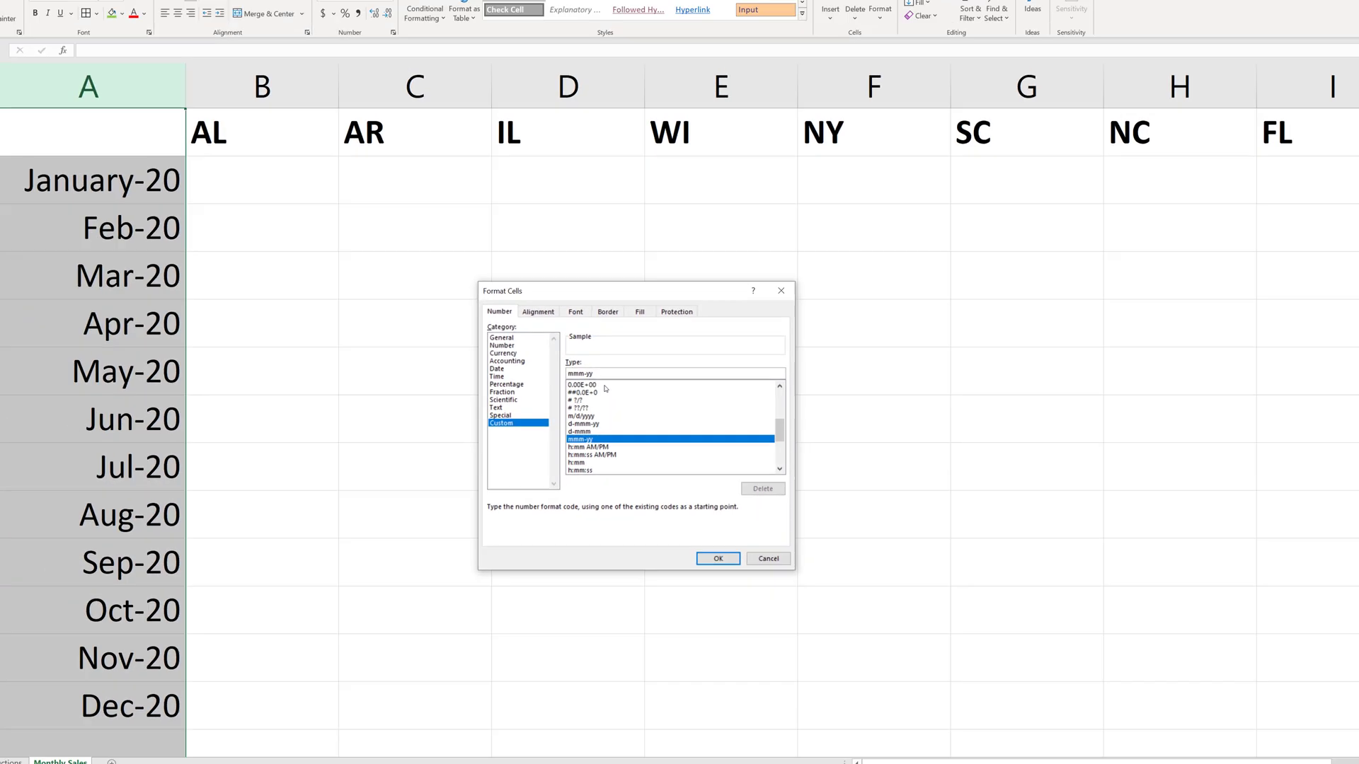
pyautogui.write('m')
pyautogui.press('Return')
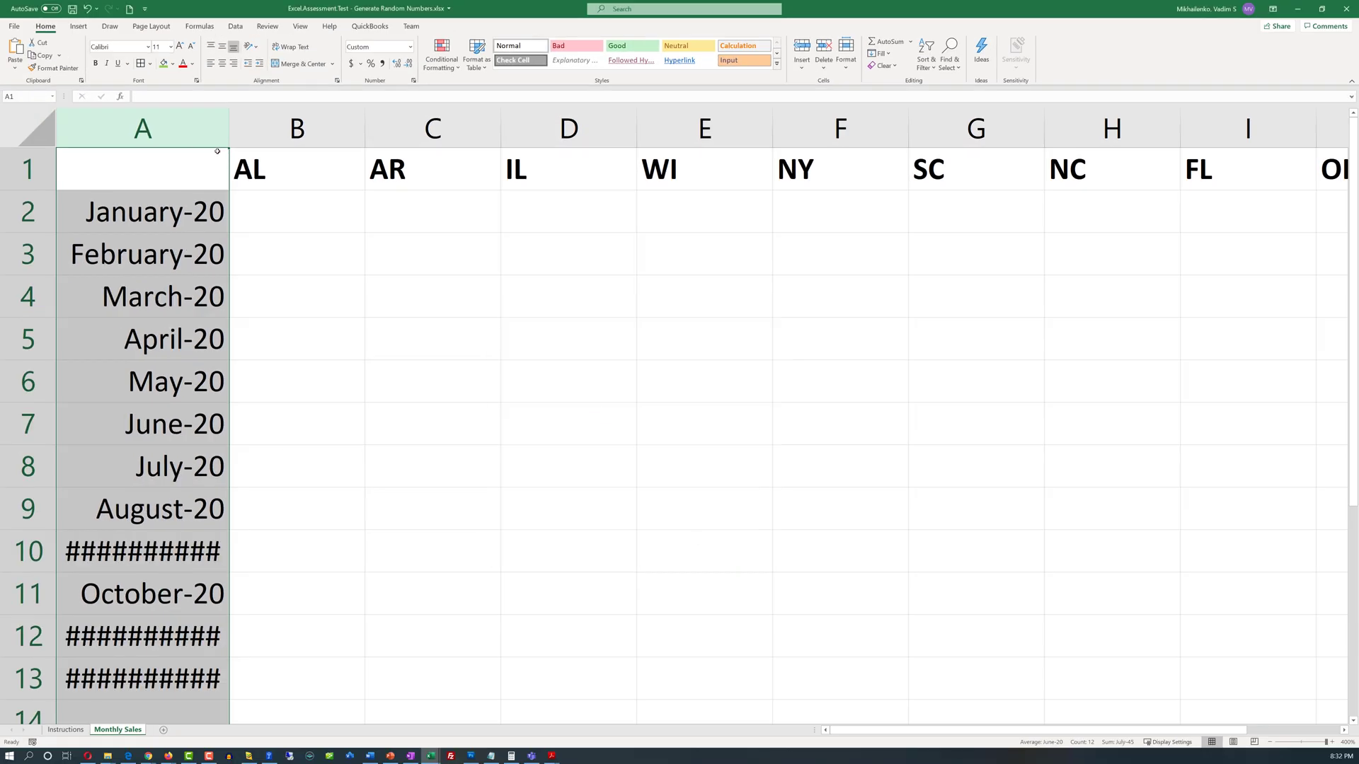
# - Autofit the width of column A to the month names and make the column bold
pyautogui.doubleClick(228, 128)
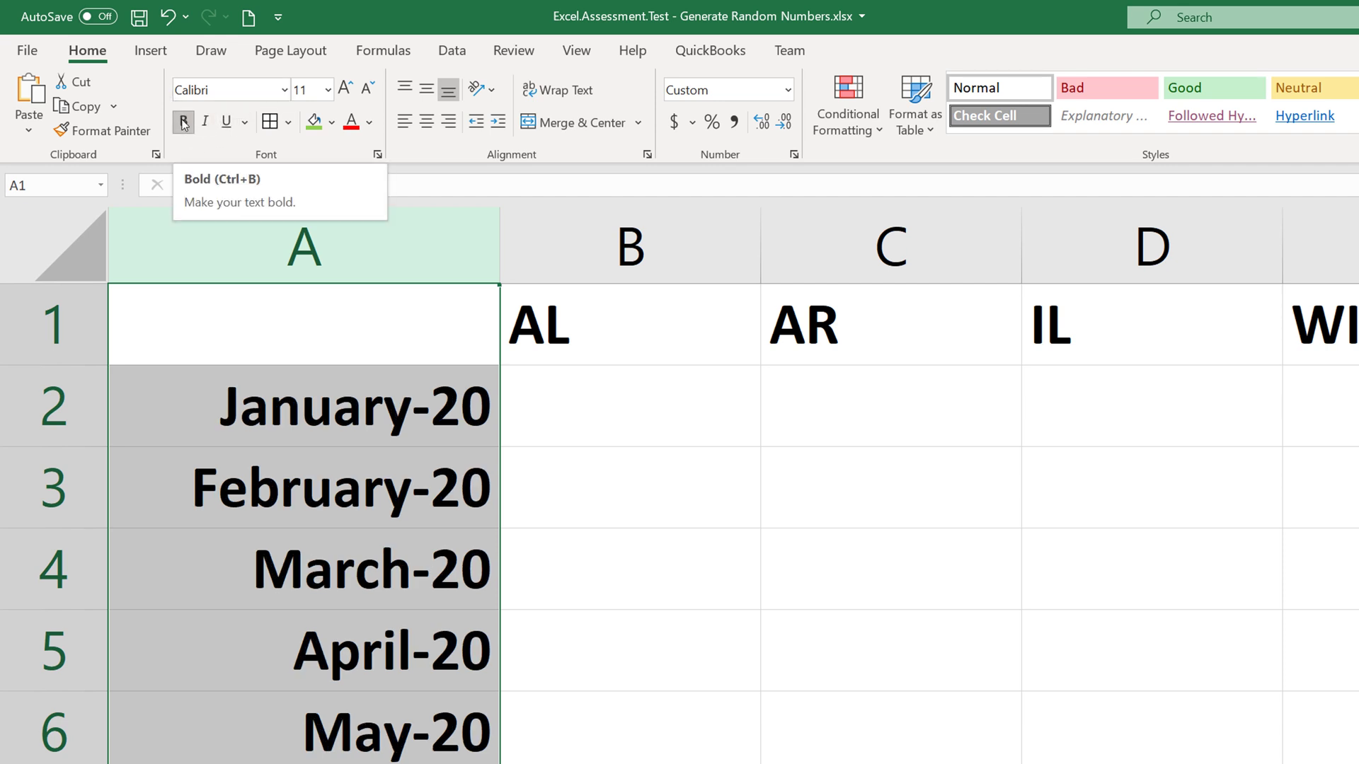
pyautogui.click(186, 126)
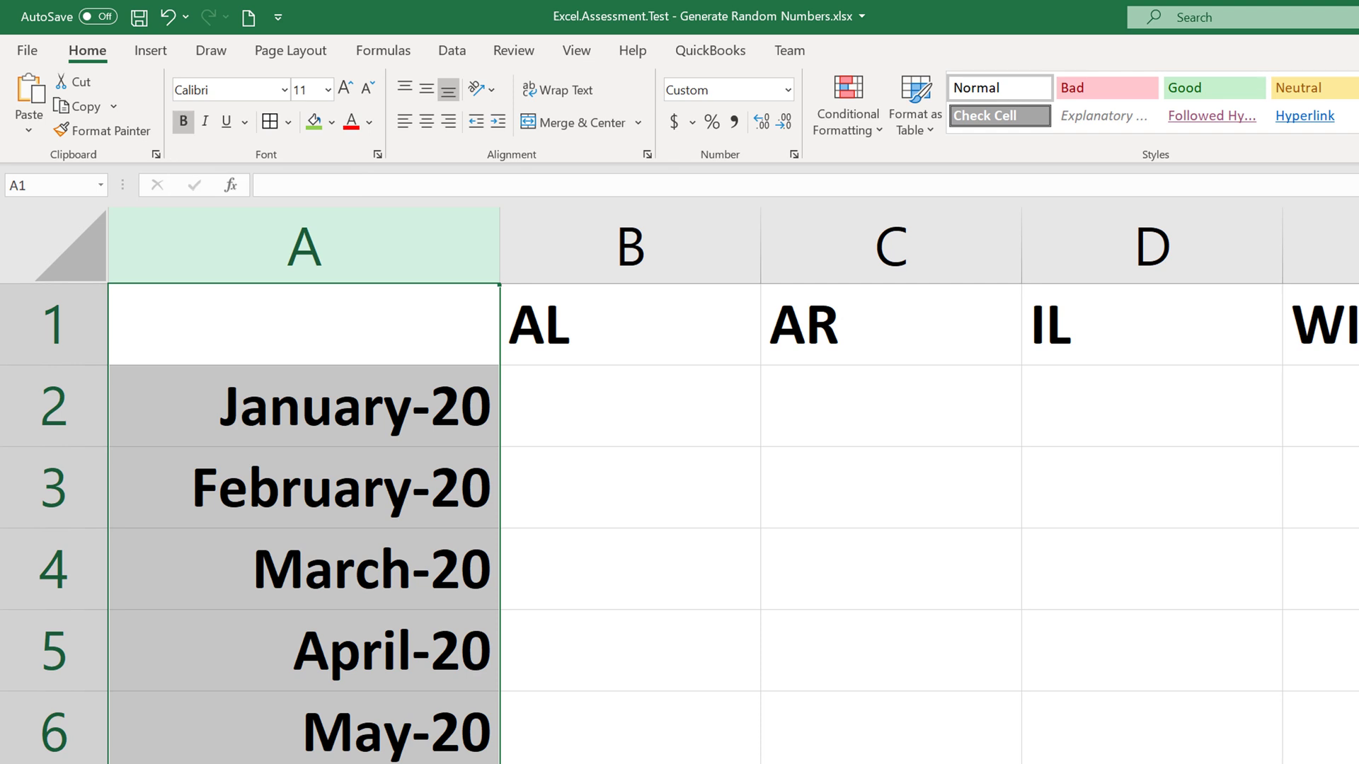
# - Read the random numbers task on the Instructions sheet, and highlight the state headers and the month list on Monthly Sales
pyautogui.hotkey('ctrl', 'pageup')
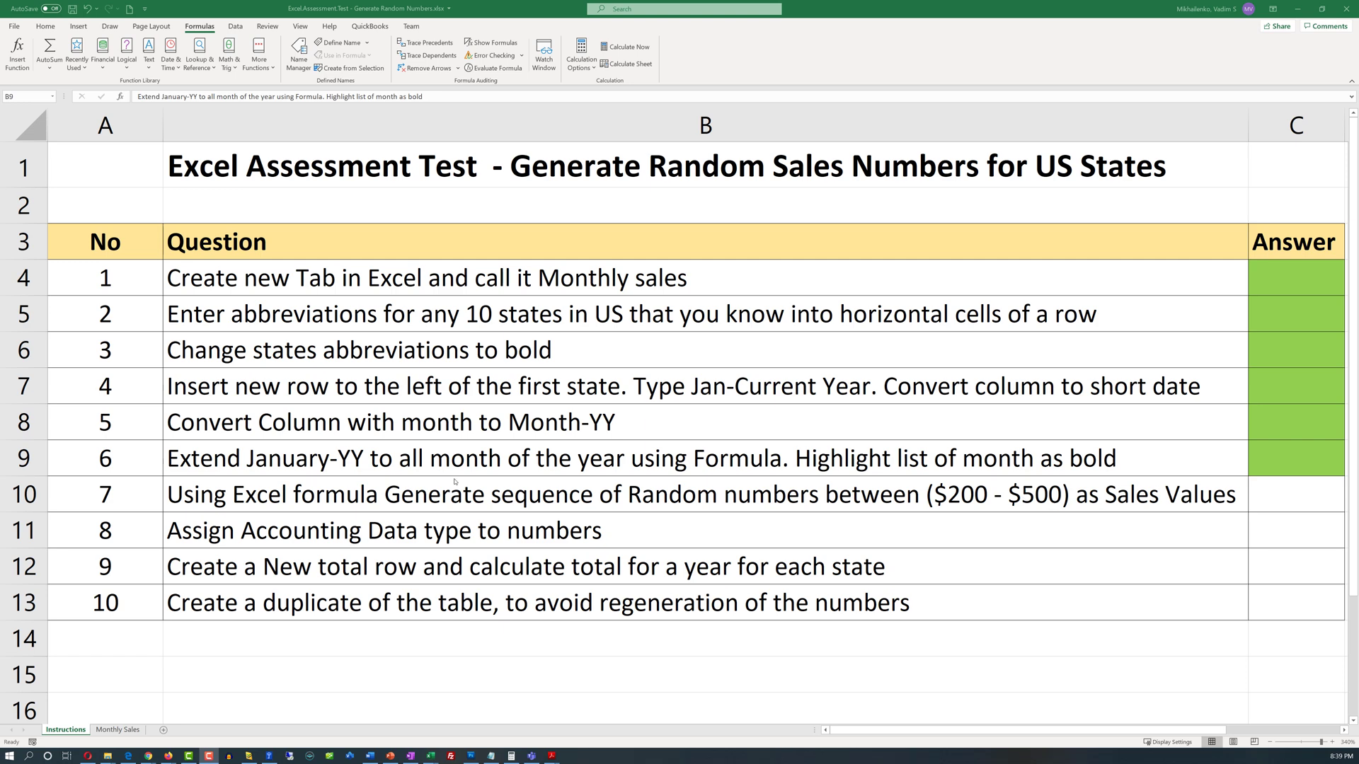
pyautogui.click(125, 732)
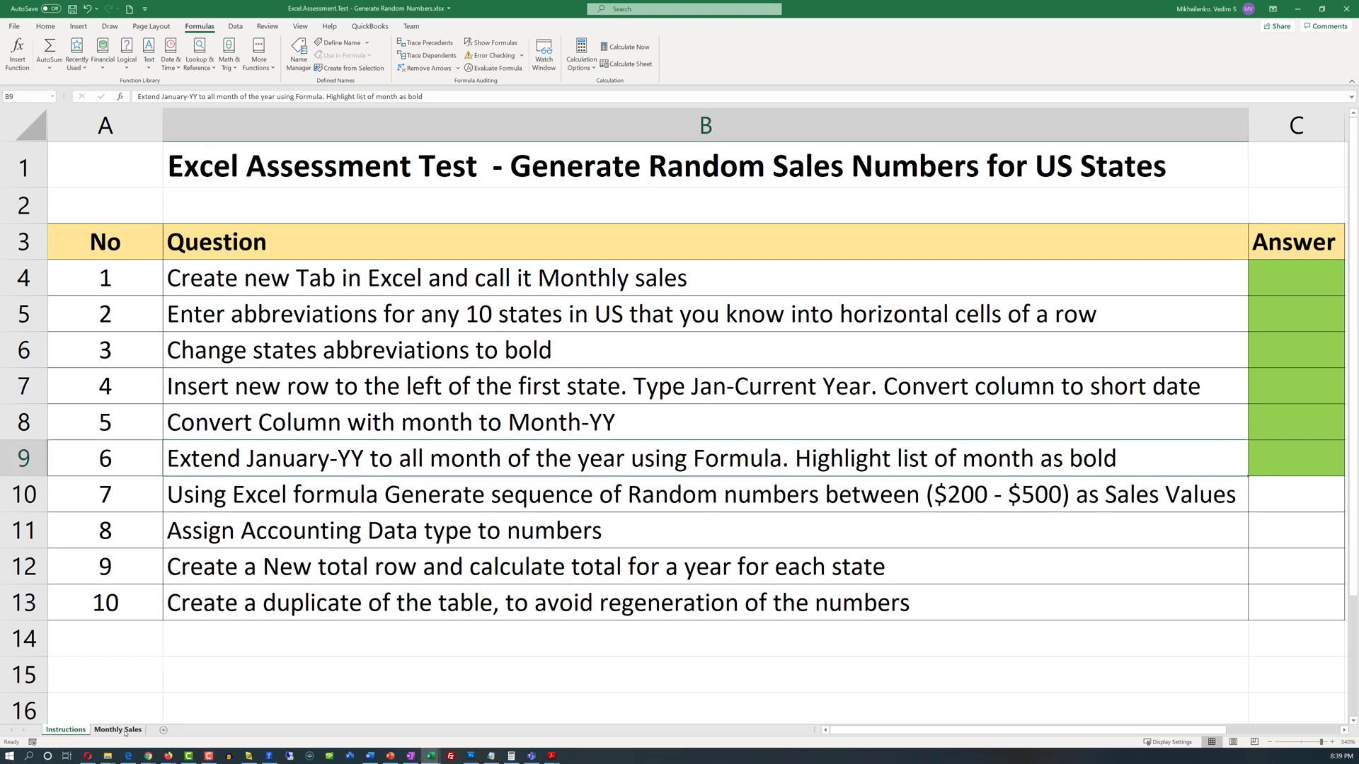
pyautogui.click(125, 731)
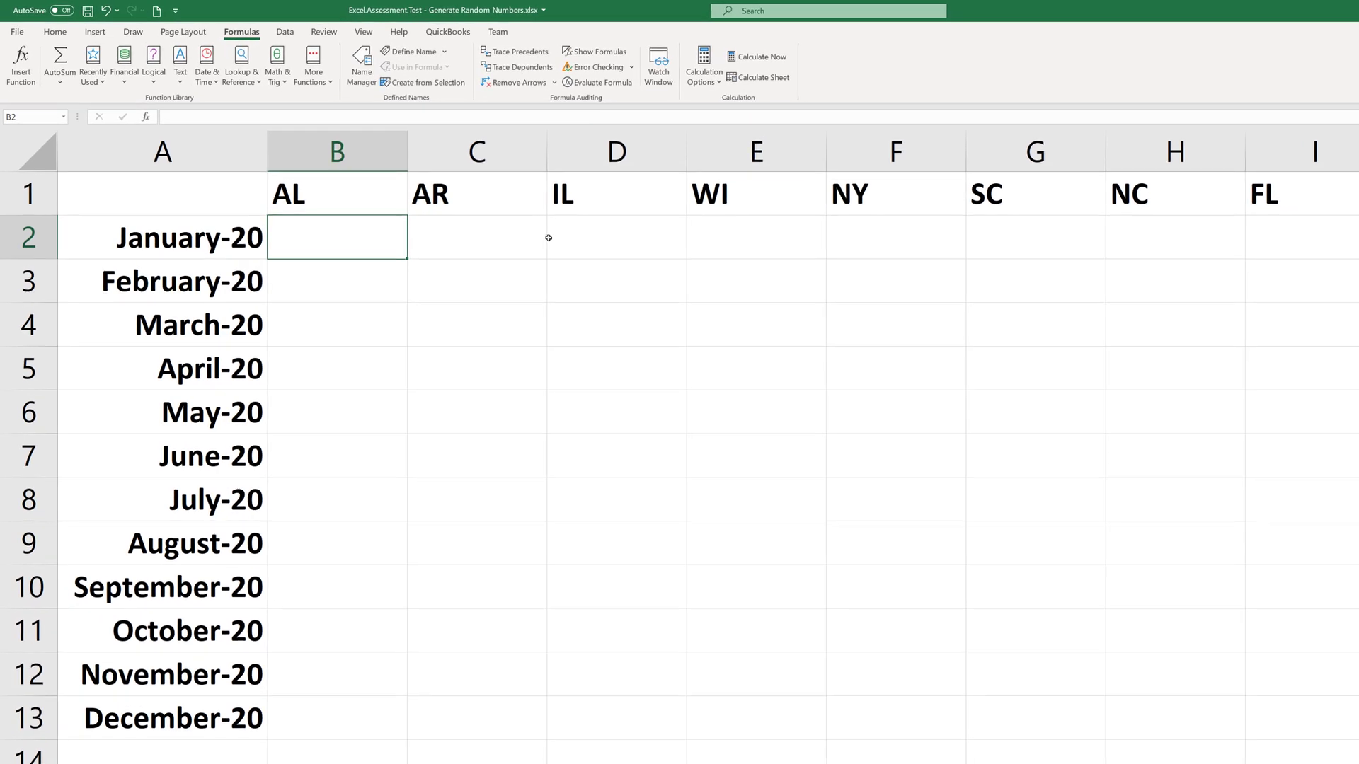
pyautogui.click(316, 193)
pyautogui.hotkey('ctrl', 'shift', 'Right')
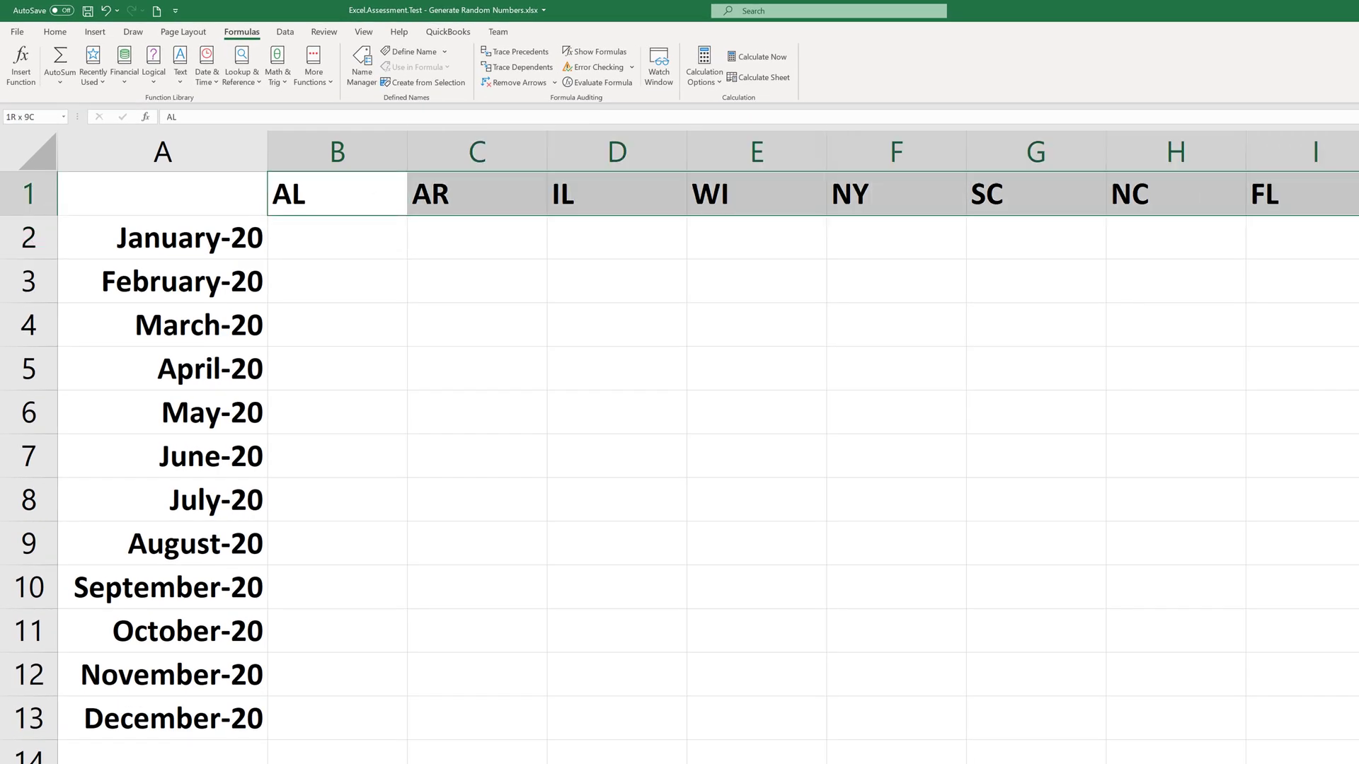
pyautogui.moveTo(183, 244); pyautogui.dragTo(189, 728)
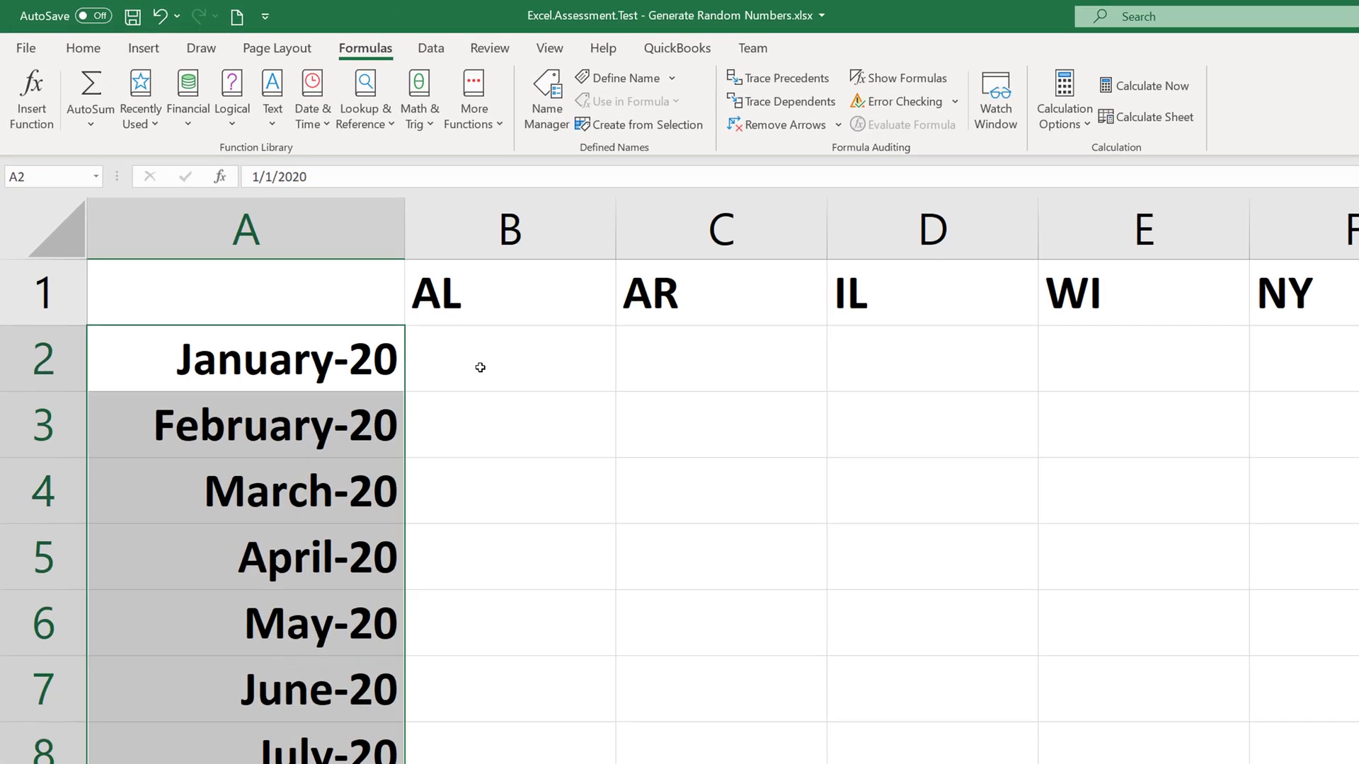
# - Insert the RANDARRAY function into cell B2 of the Monthly Sales sheet
pyautogui.click(383, 249)
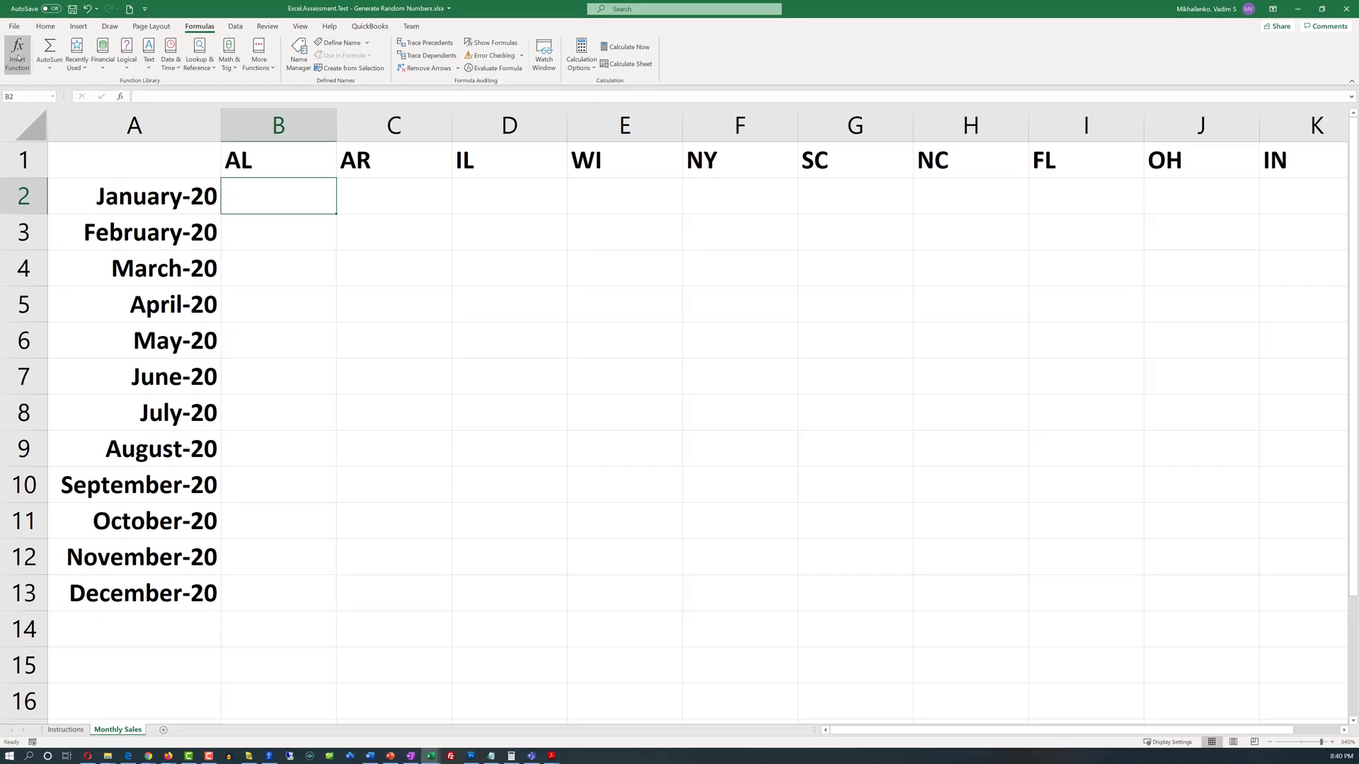
pyautogui.click(18, 55)
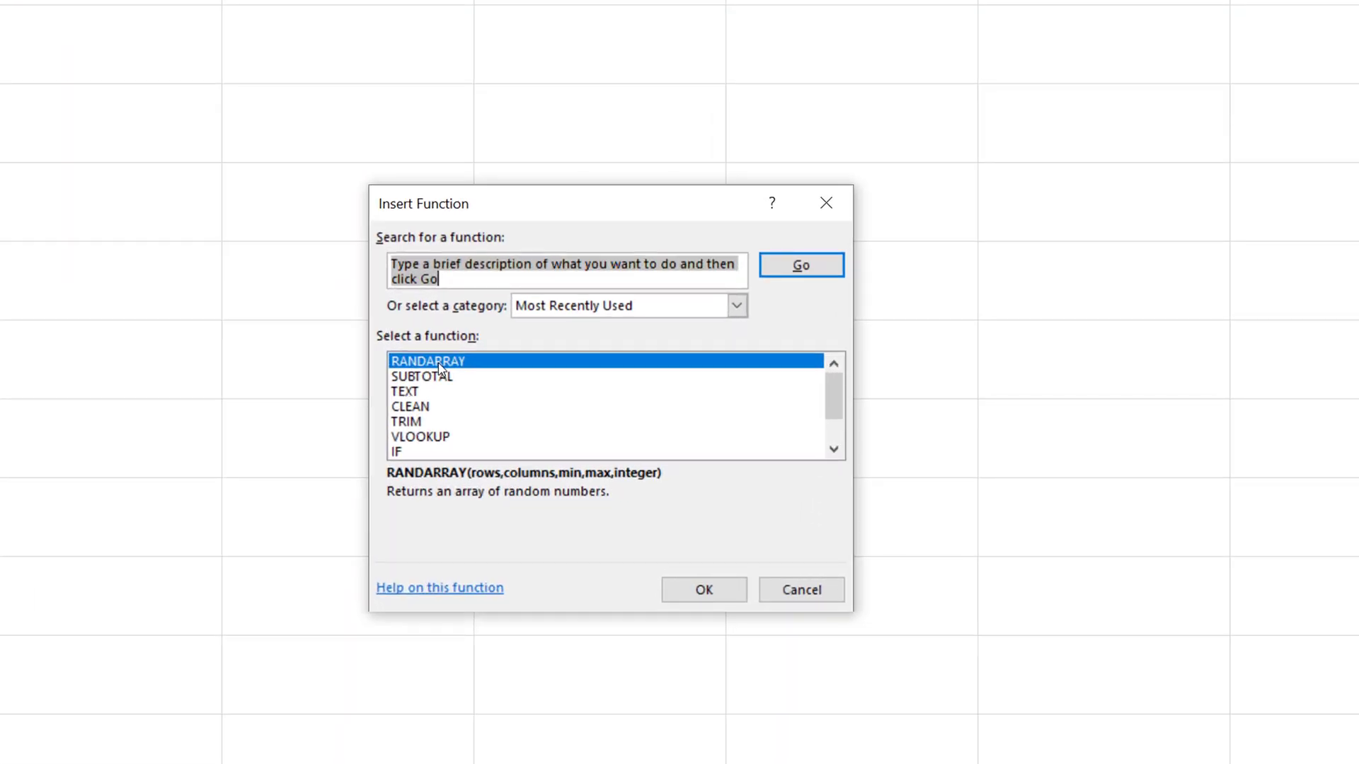
pyautogui.click(437, 278)
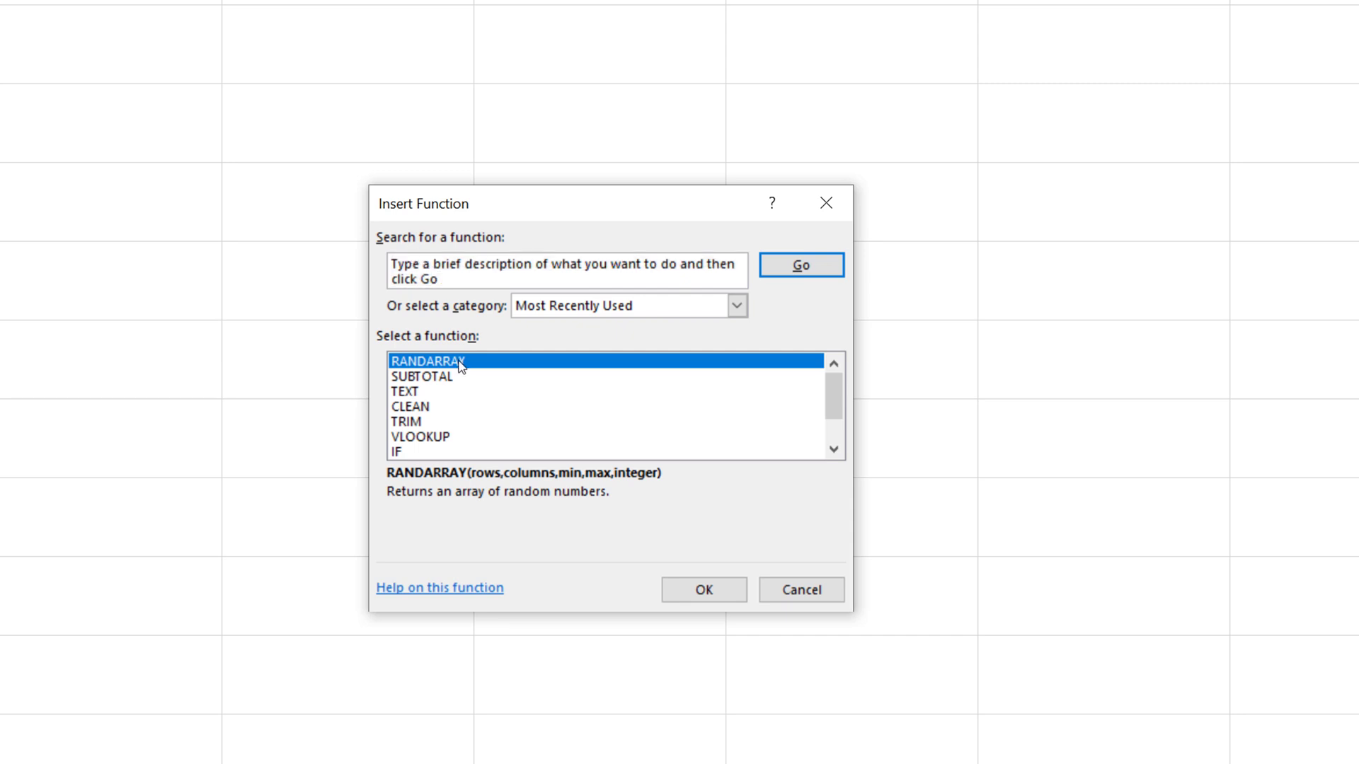
pyautogui.doubleClick(456, 369)
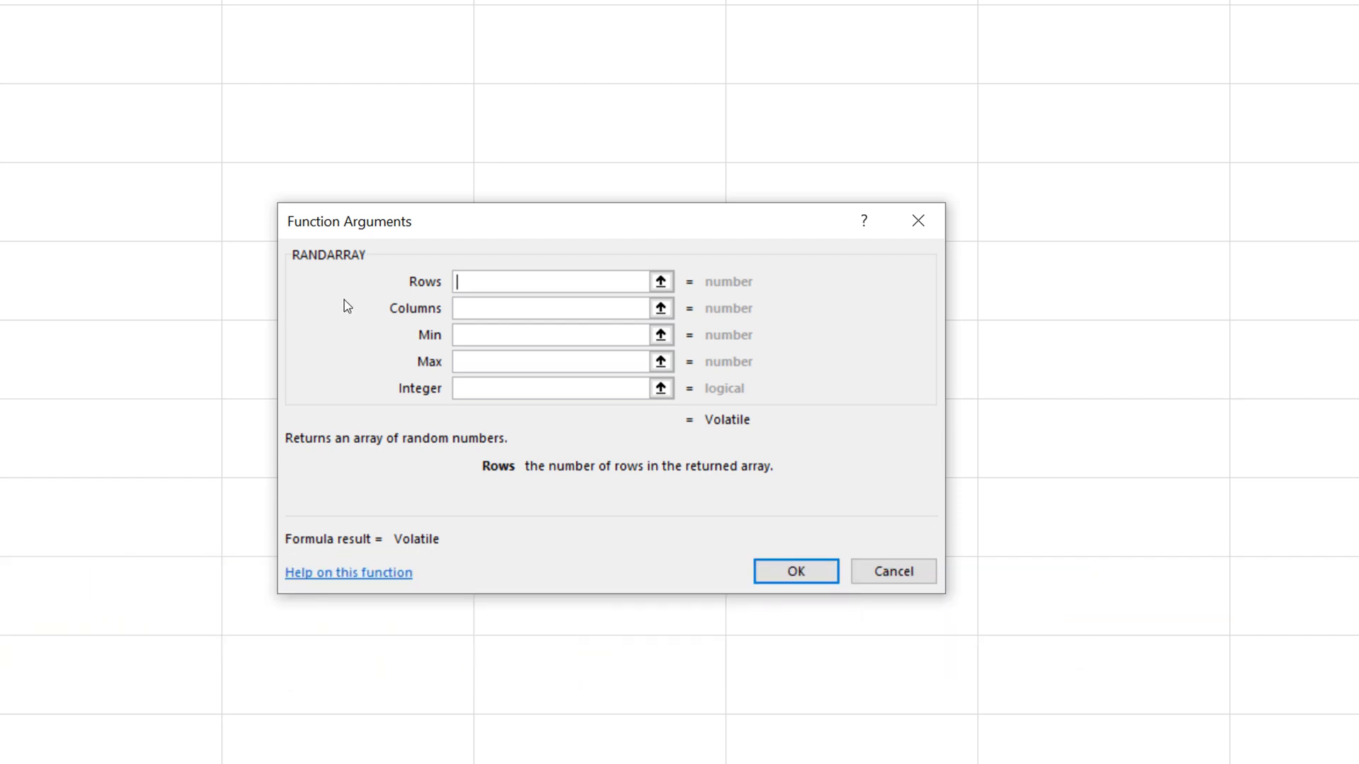
# - Generate the random sales values with 12 rows, 10 columns, a minimum of 200, a maximum of 500 and Integer set to FALSE
pyautogui.write('12')
pyautogui.press('Tab')
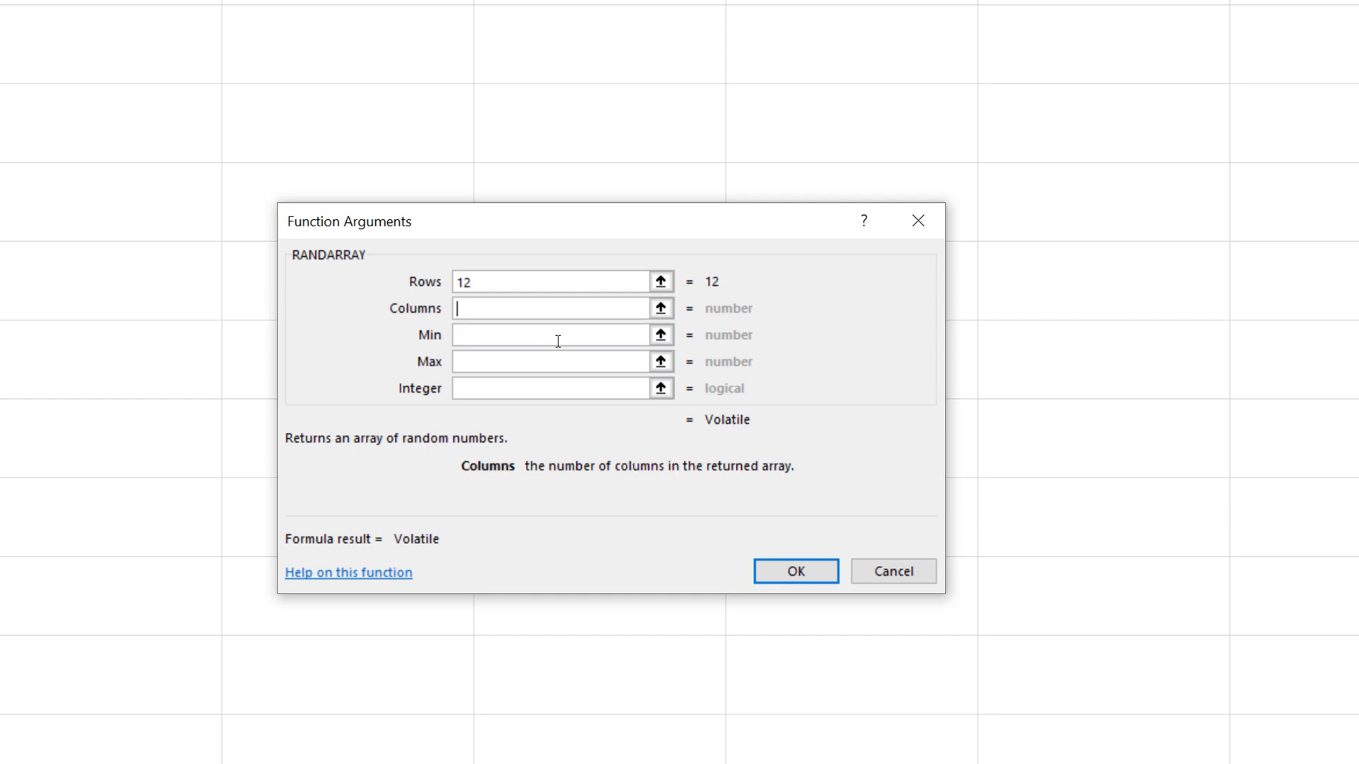
pyautogui.write('19')
pyautogui.press('BackSpace')
pyautogui.write('0')
pyautogui.click(510, 332)
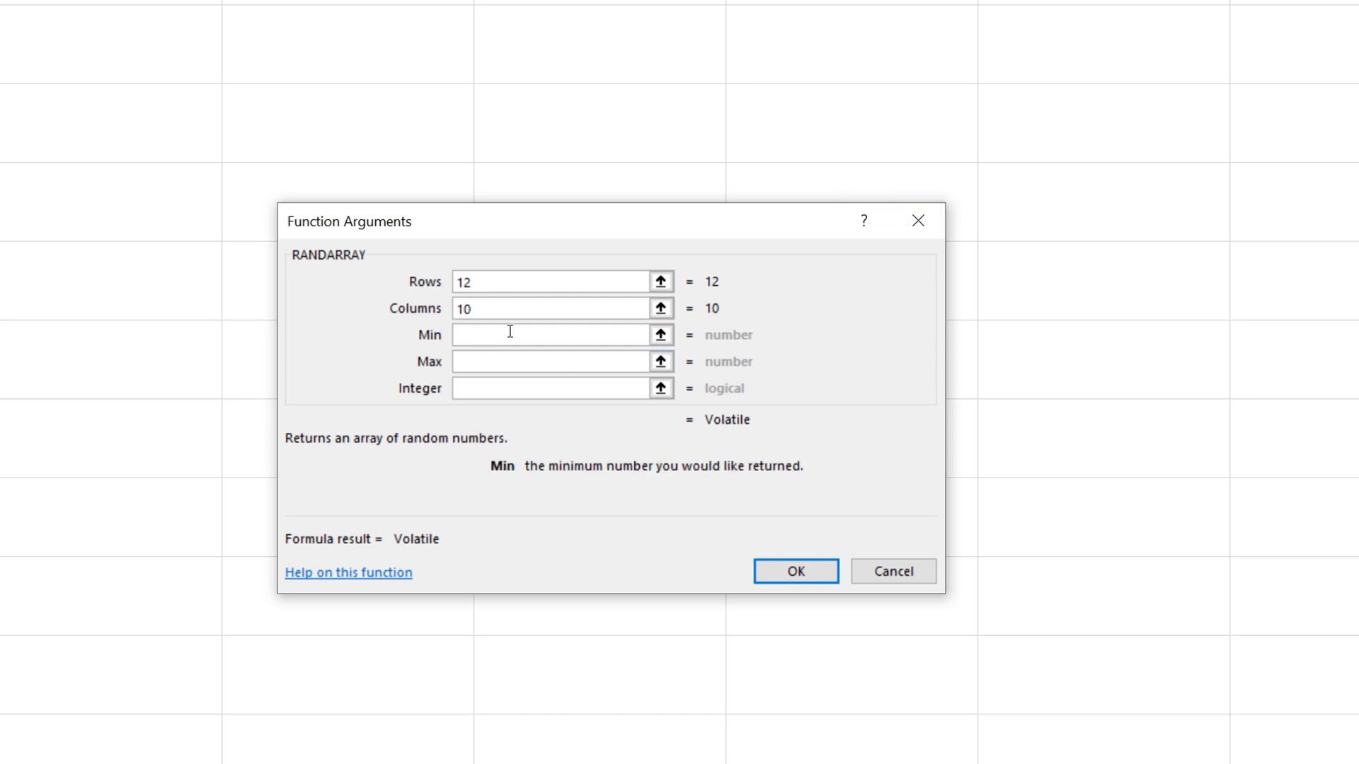
pyautogui.write('200')
pyautogui.click(465, 359)
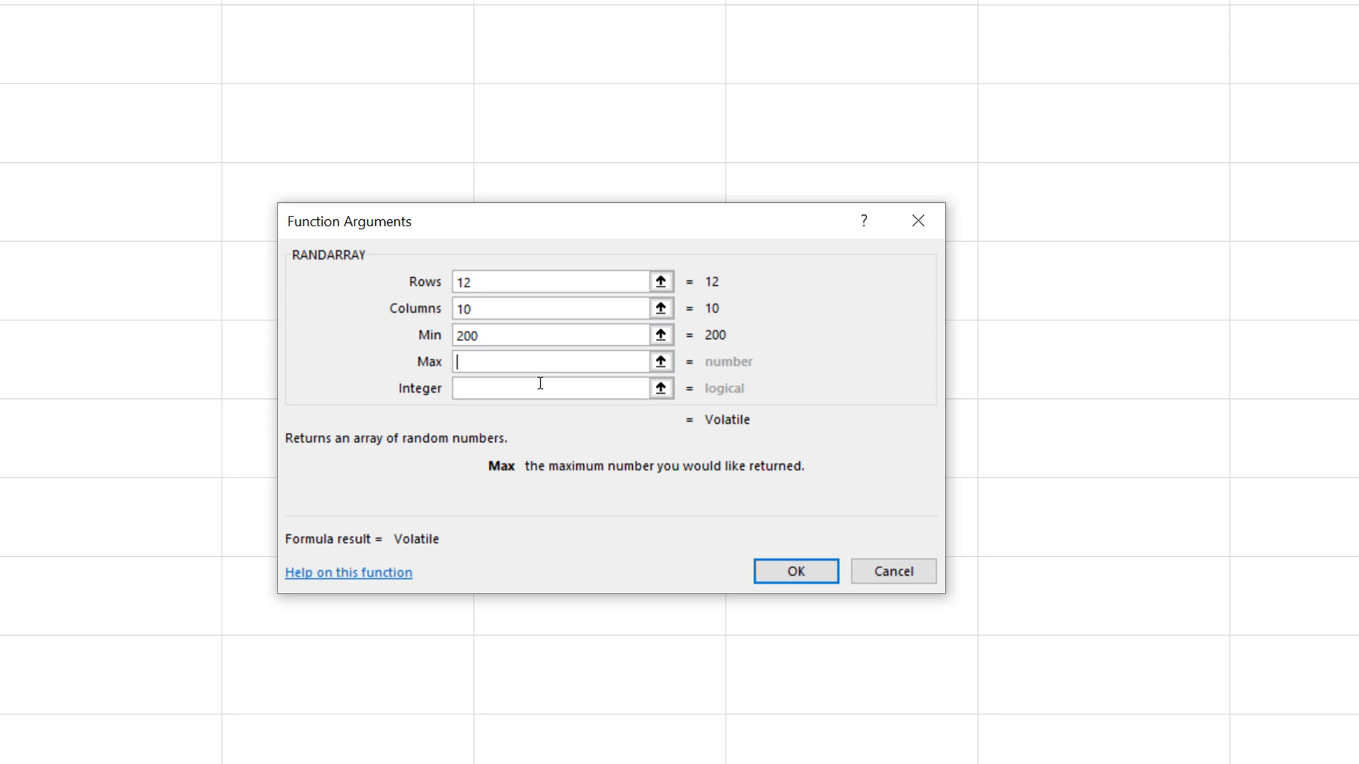
pyautogui.write('500')
pyautogui.click(476, 392)
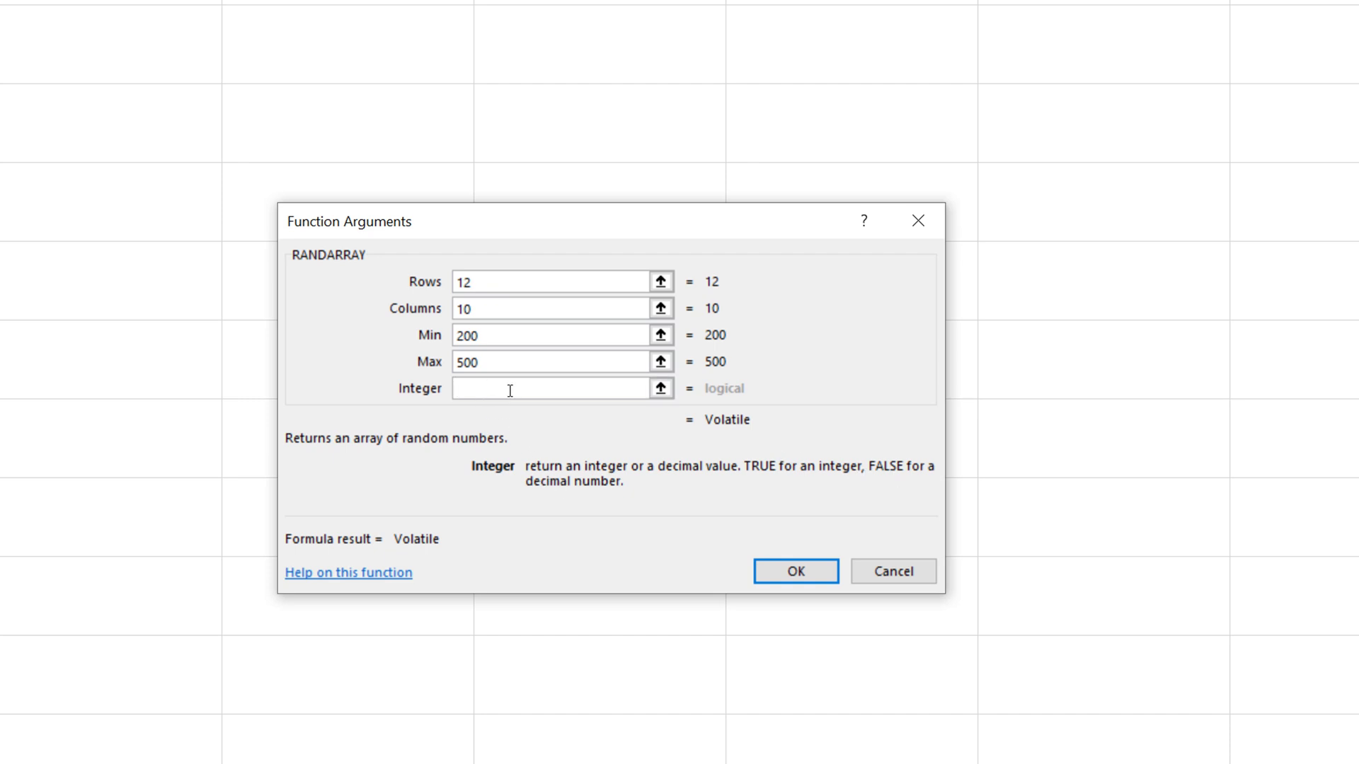
pyautogui.write('FALSE')
pyautogui.click(806, 570)
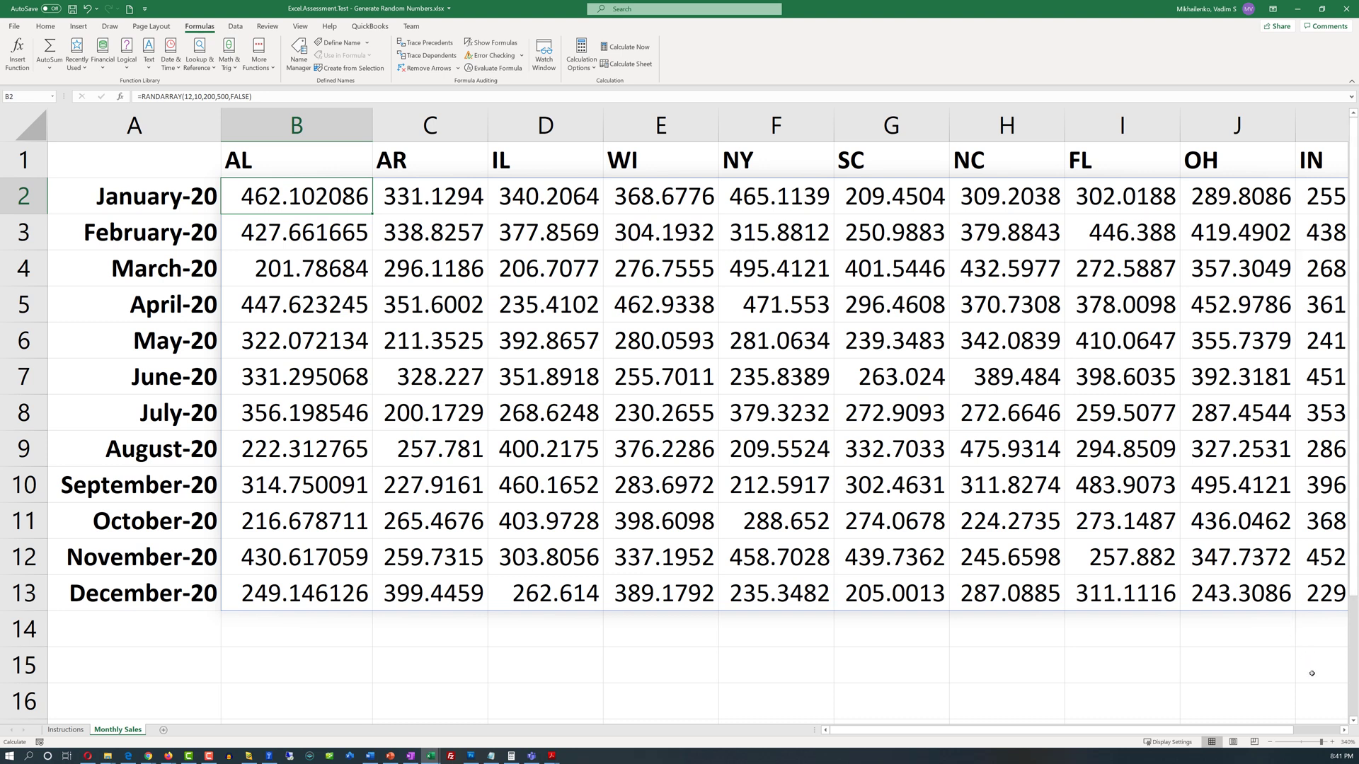
# - Fill the answer cell of task 7 on the Instructions sheet with green
pyautogui.click(74, 731)
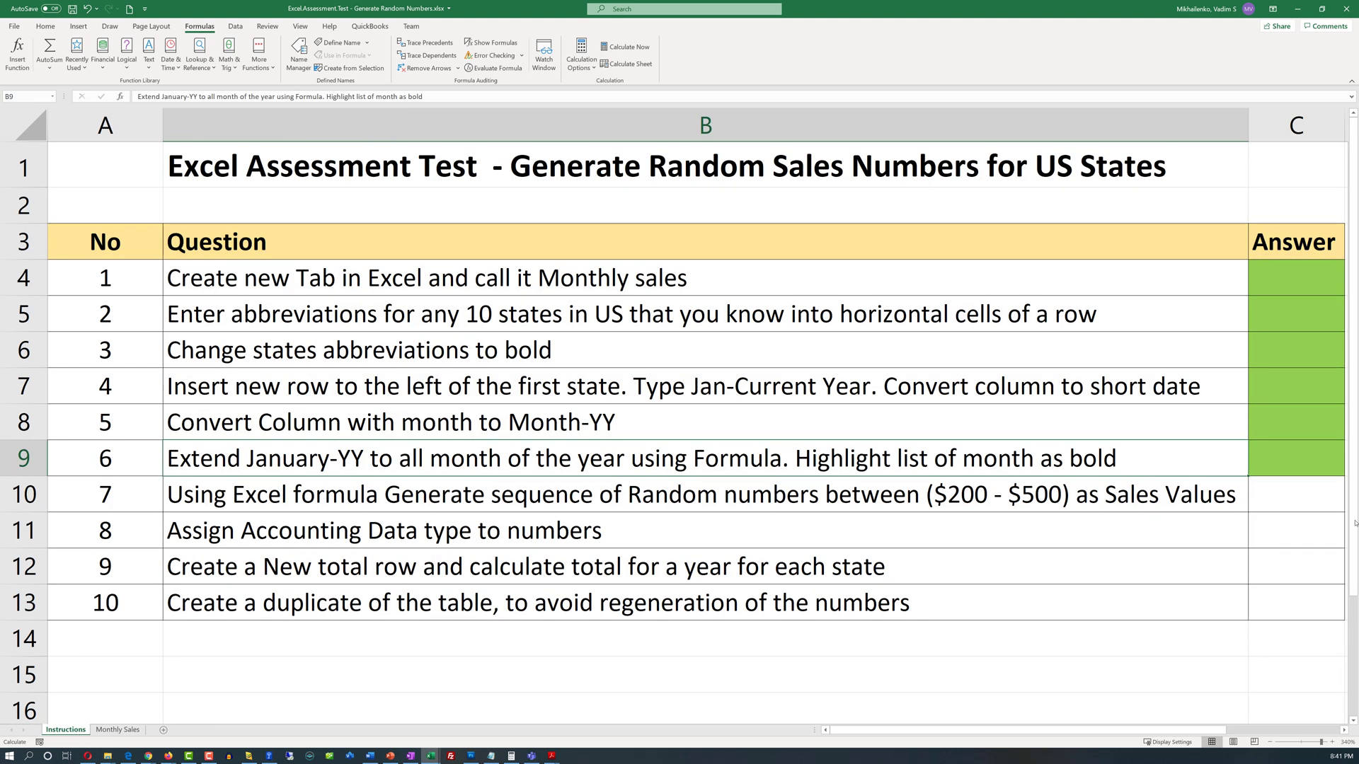
pyautogui.click(1293, 507)
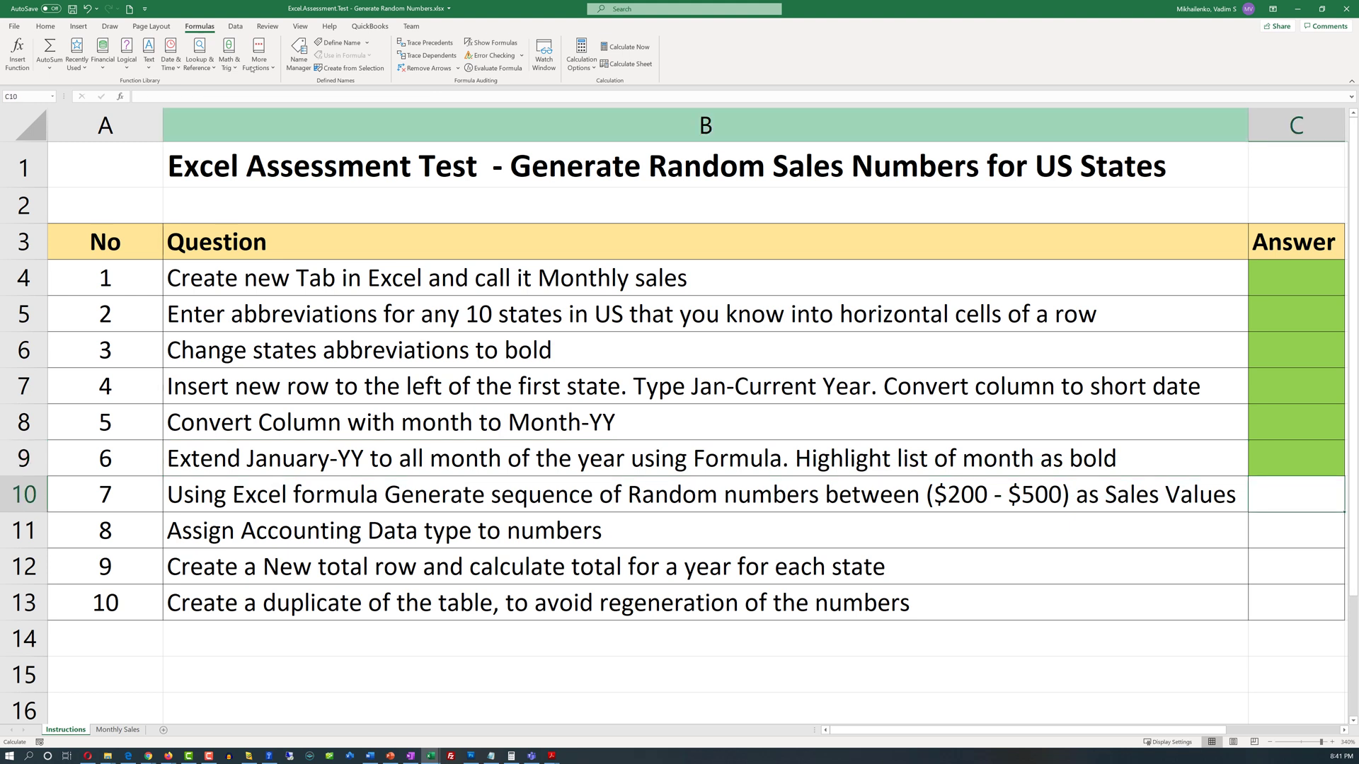
pyautogui.click(46, 26)
pyautogui.click(163, 63)
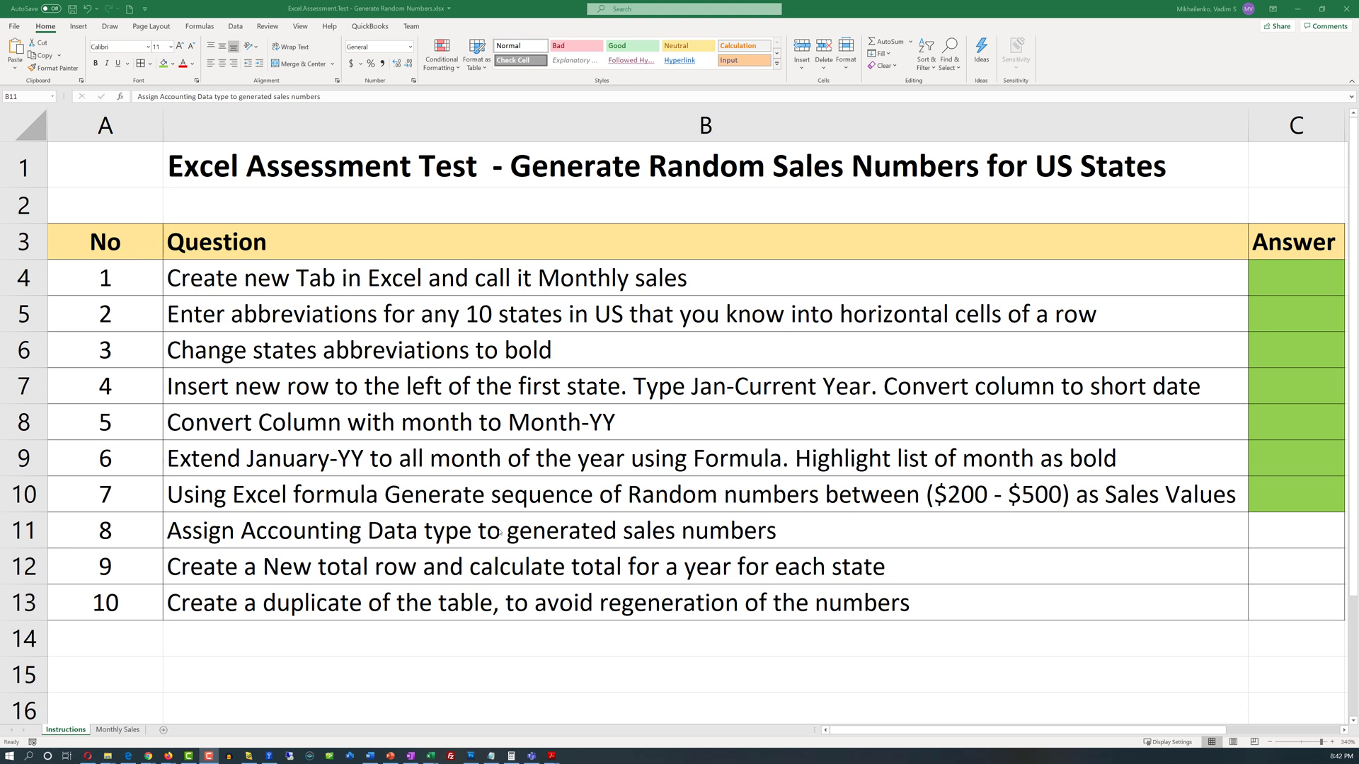
# - Apply the Accounting number format to the random sales values in B2:K13 on the Monthly Sales sheet
pyautogui.click(124, 730)
pyautogui.click(130, 730)
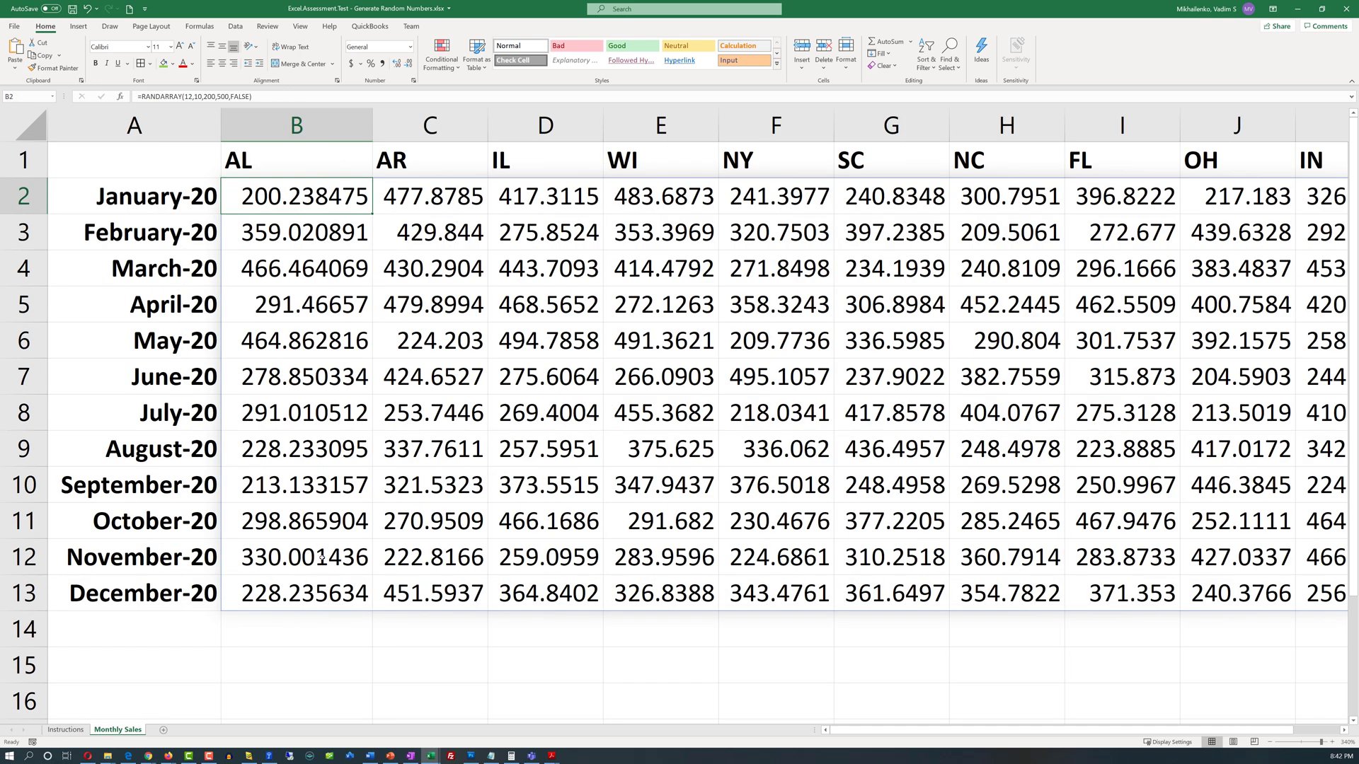
pyautogui.moveTo(1056, 280); pyautogui.dragTo(1342, 617)
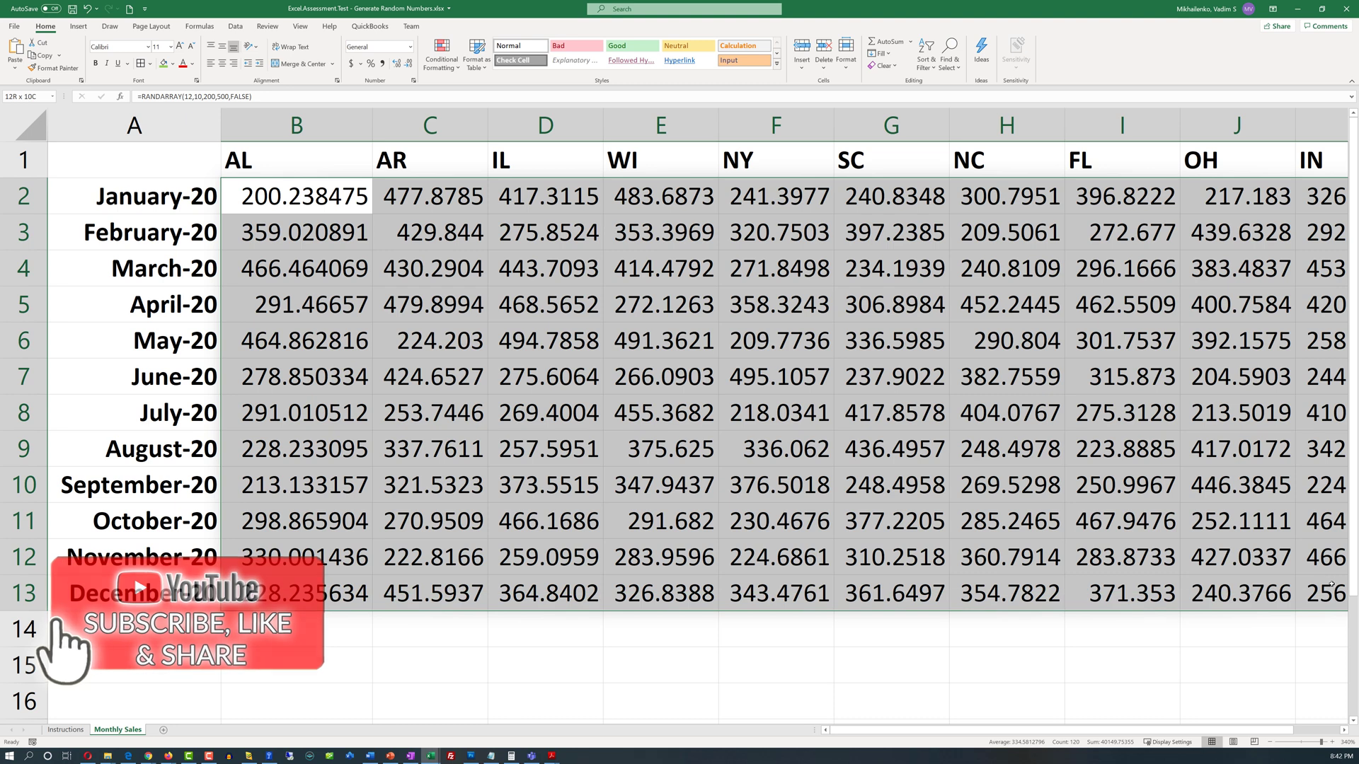
pyautogui.click(1270, 742)
pyautogui.hscroll(1, 992, 736)
pyautogui.hscroll(-1, 992, 737)
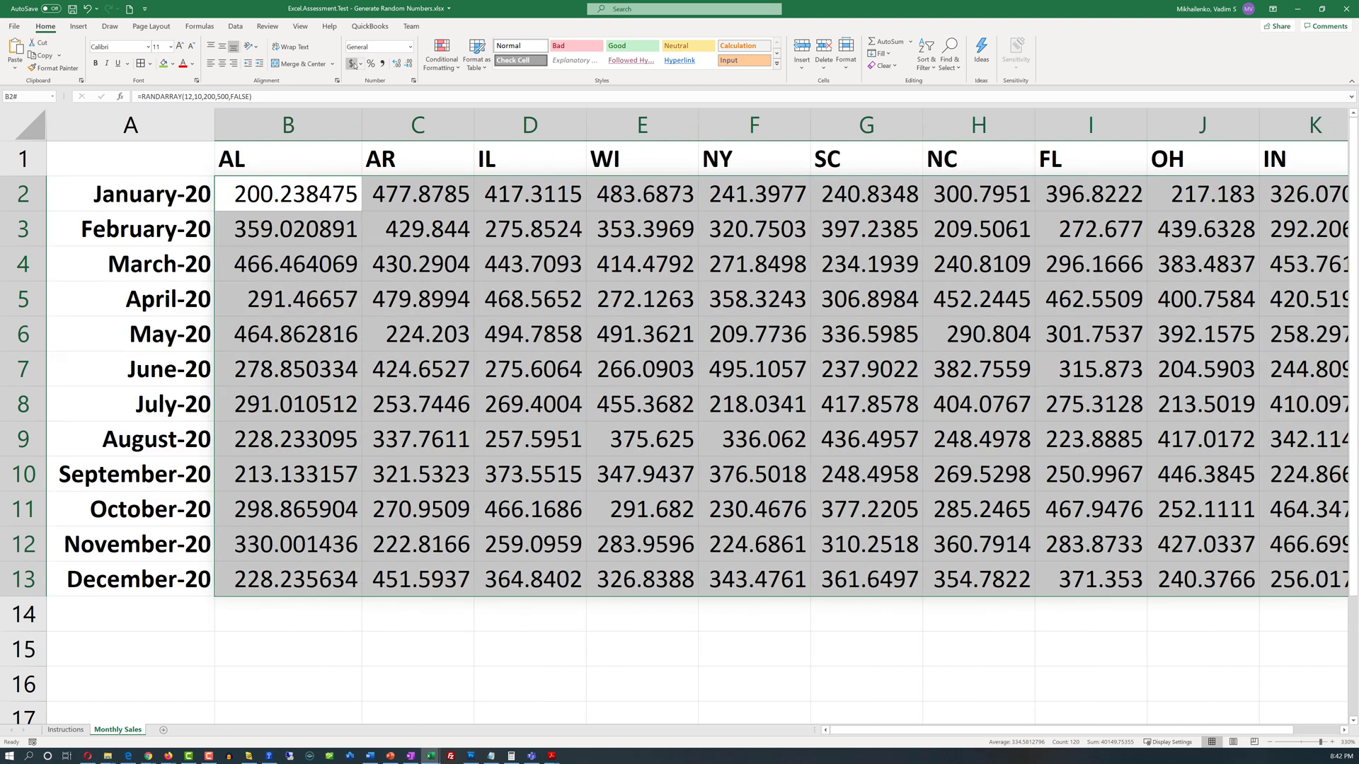
pyautogui.click(353, 63)
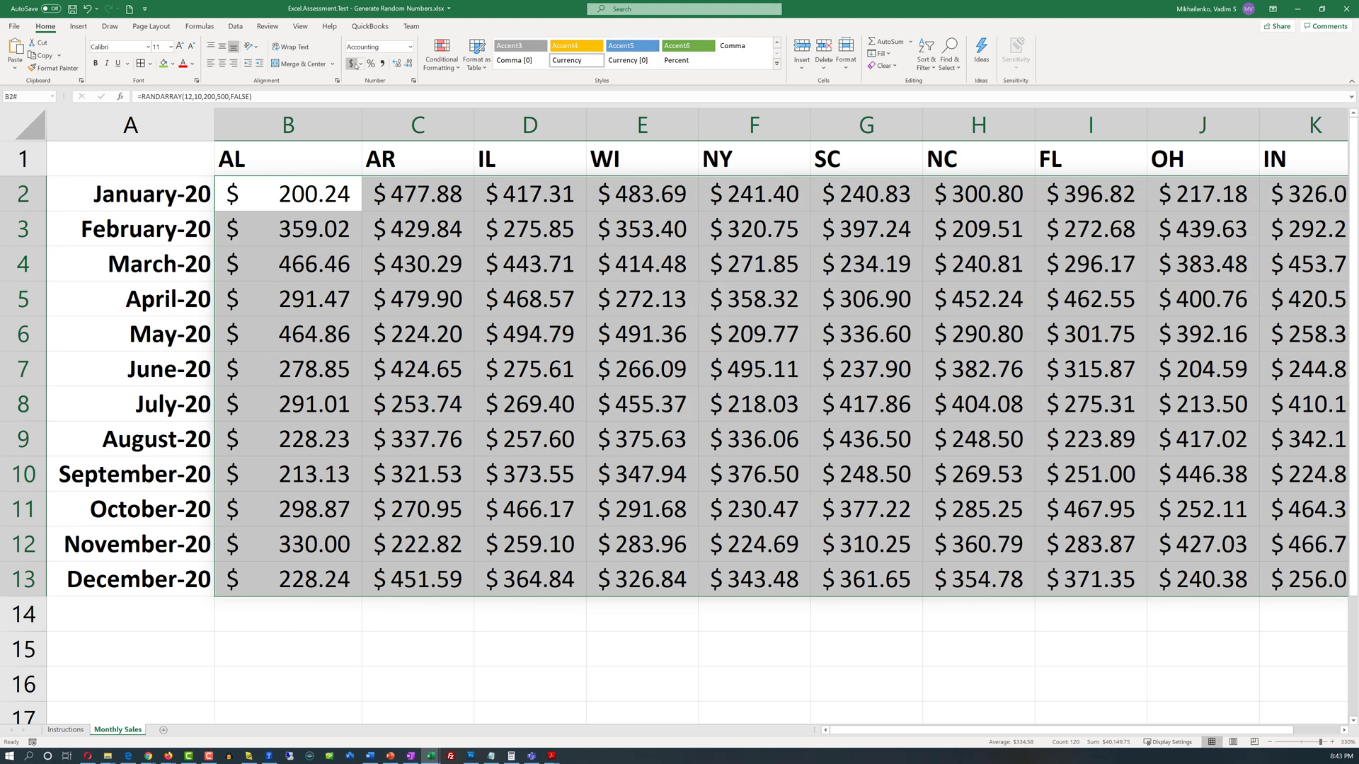
pyautogui.click(1270, 743)
pyautogui.click(1270, 743)
pyautogui.click(1269, 742)
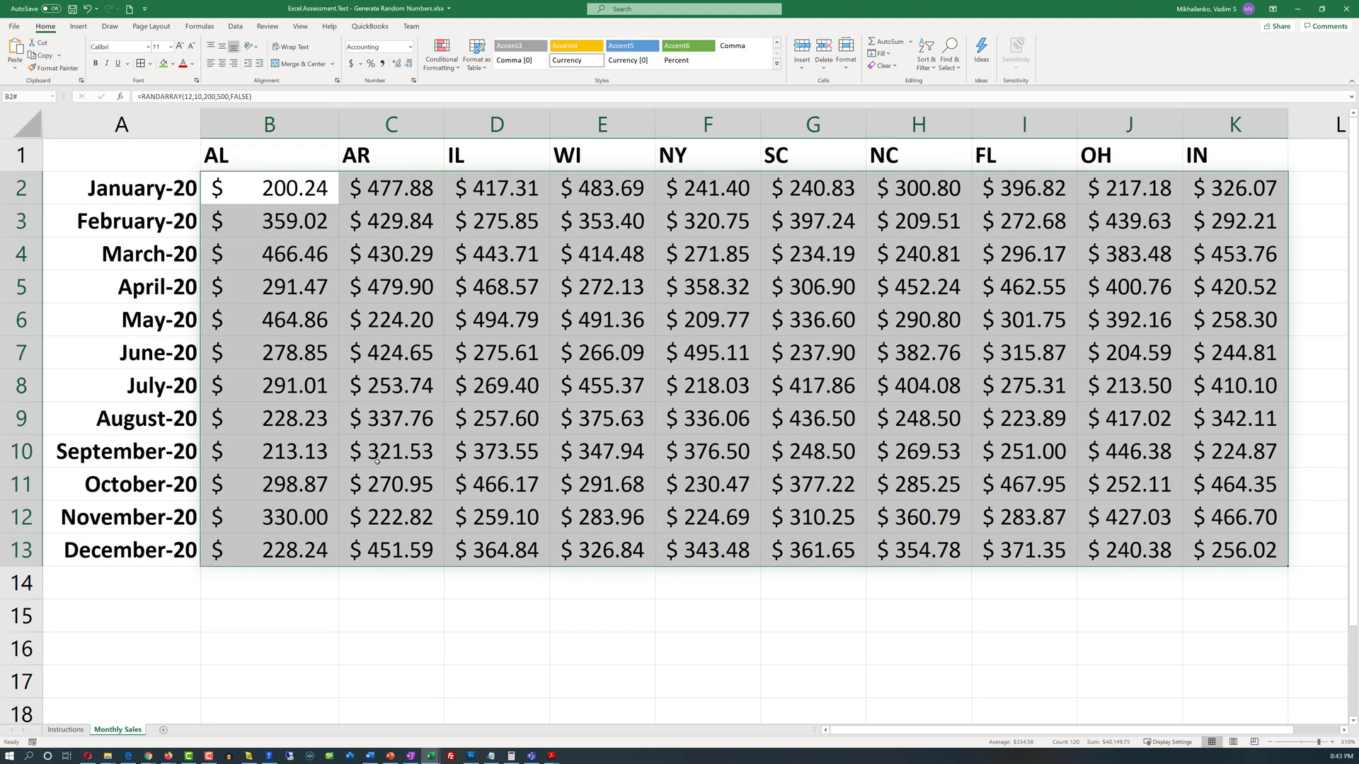
# - Check the next task on the Instructions sheet, and add a right-aligned Total label in A14 of Monthly Sales
pyautogui.click(67, 729)
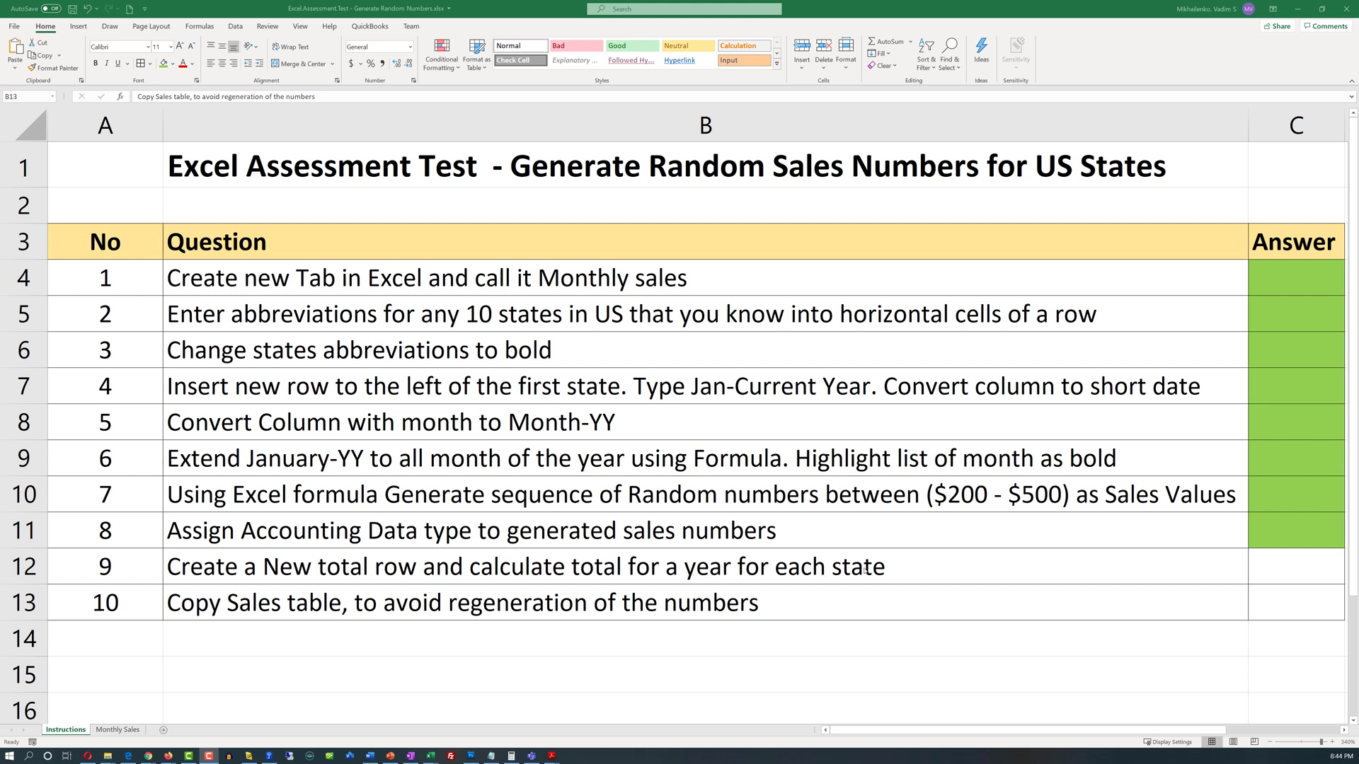
pyautogui.click(118, 731)
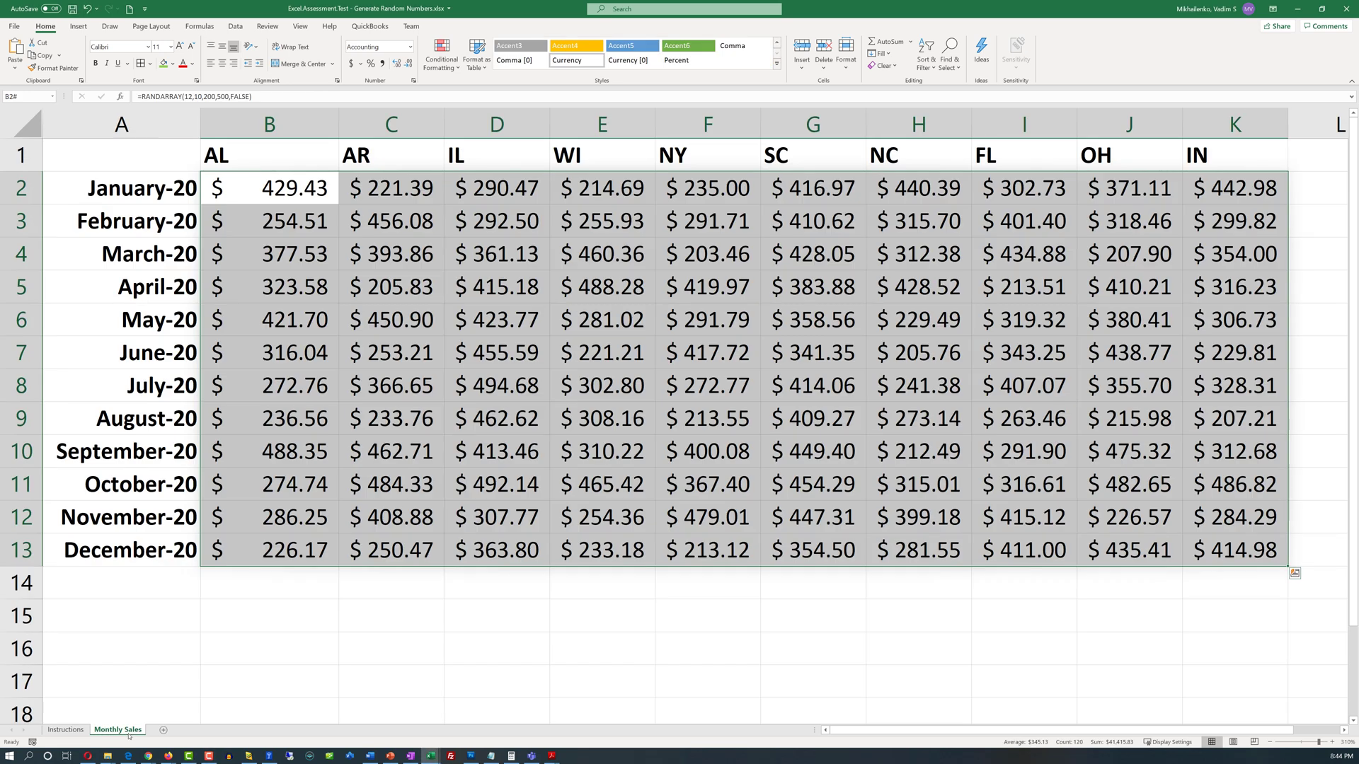
pyautogui.click(145, 586)
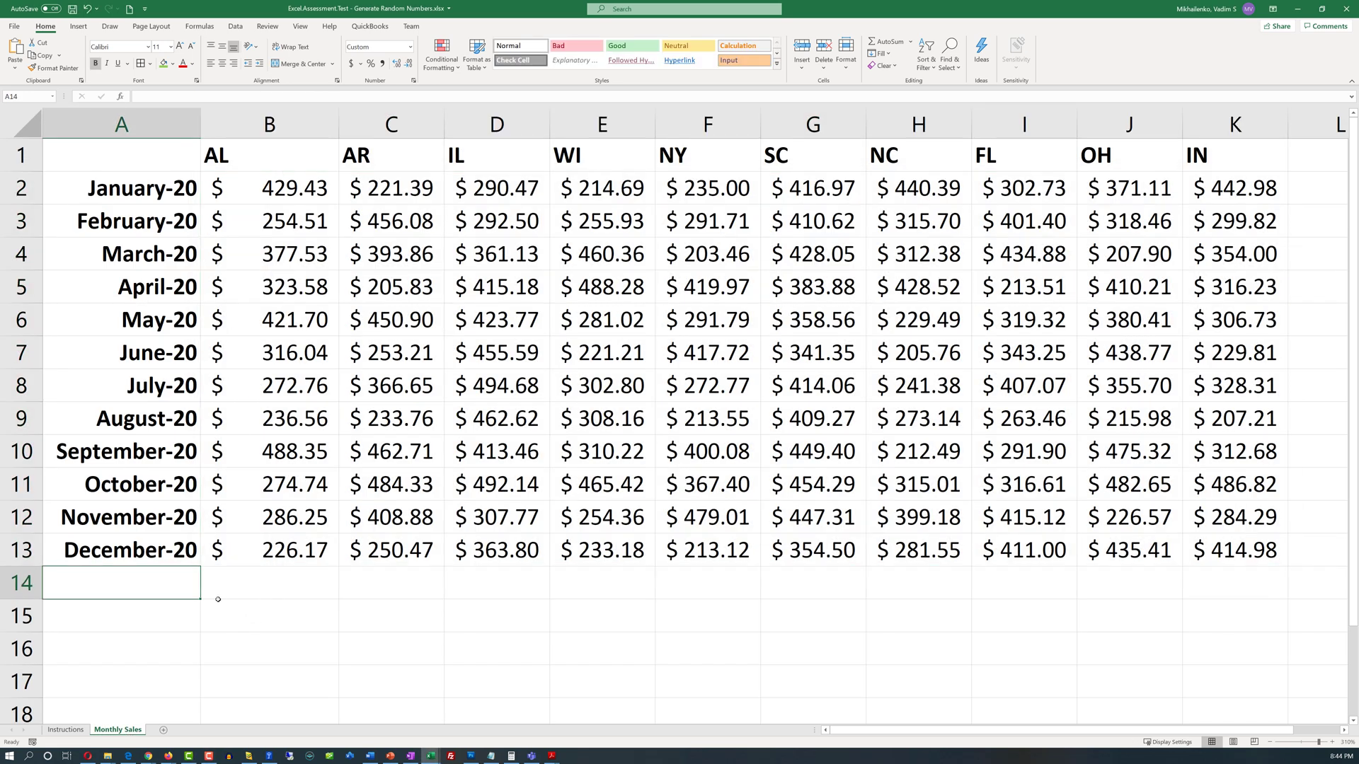
pyautogui.write('Total')
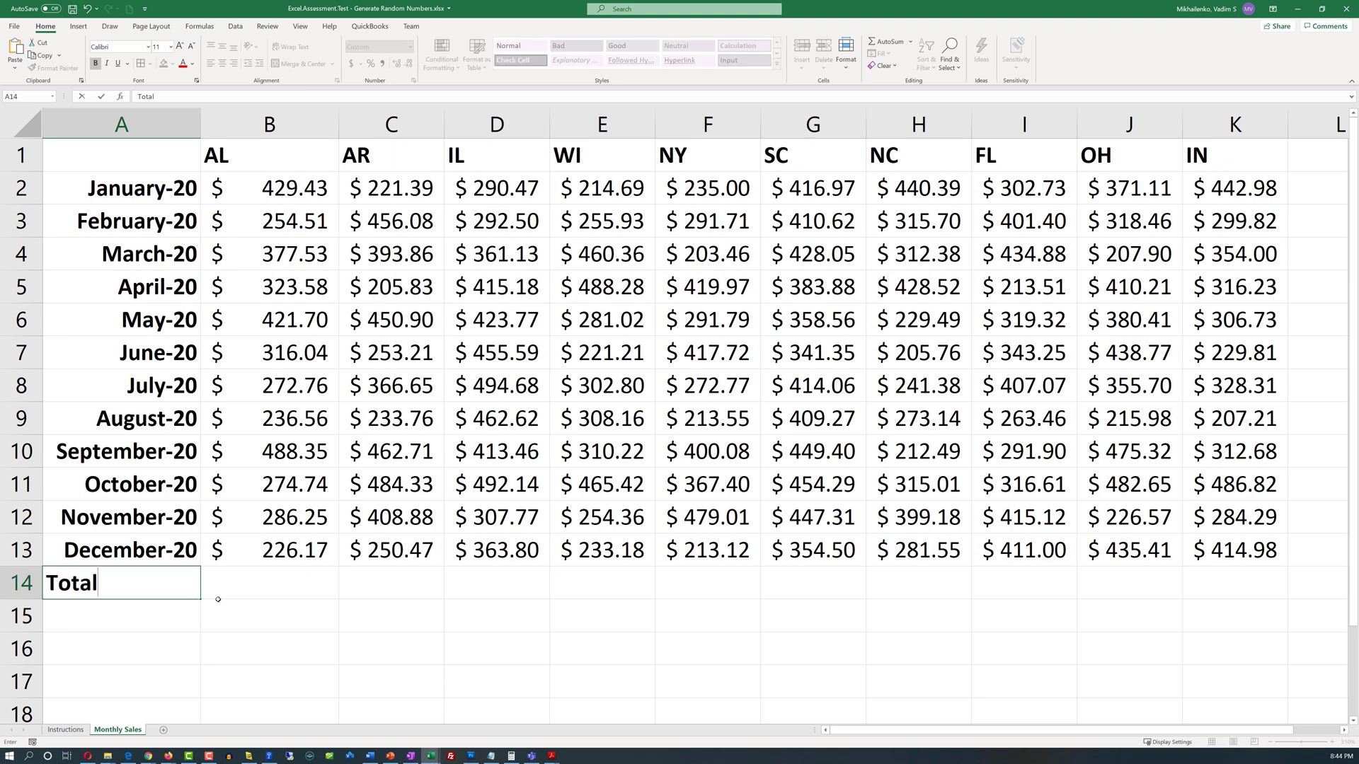
pyautogui.click(208, 613)
pyautogui.click(183, 588)
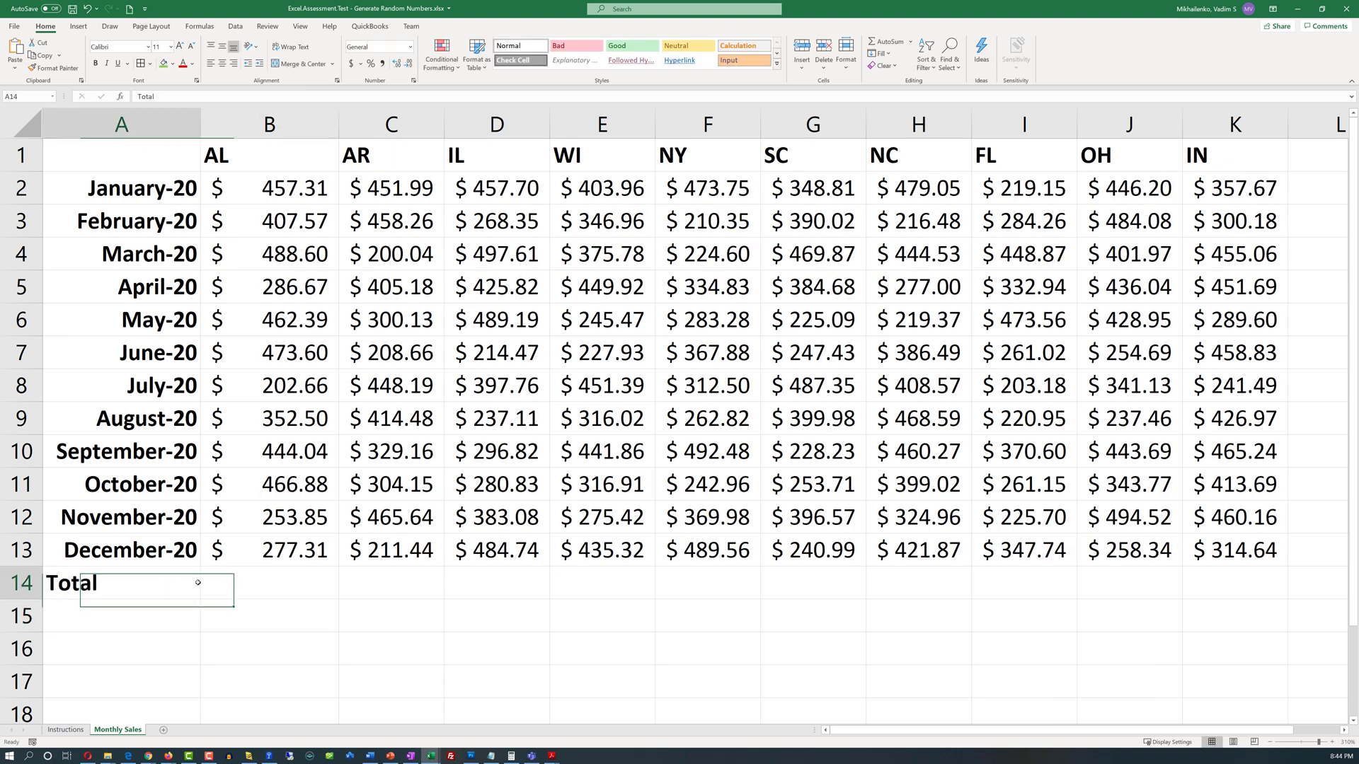
pyautogui.click(233, 64)
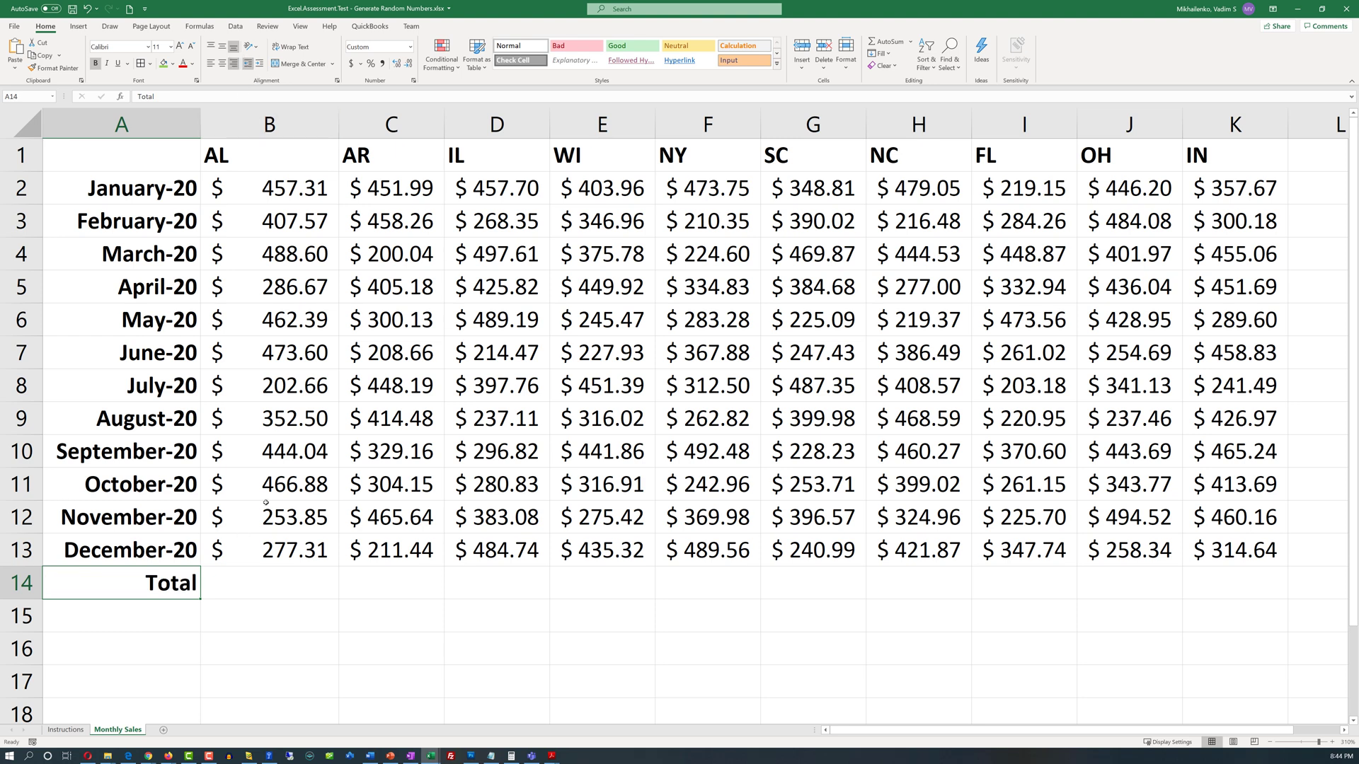
# - Sum the AL sales B2:B13 in cell B14 with AutoSum and fill the formula across to K14
pyautogui.click(278, 581)
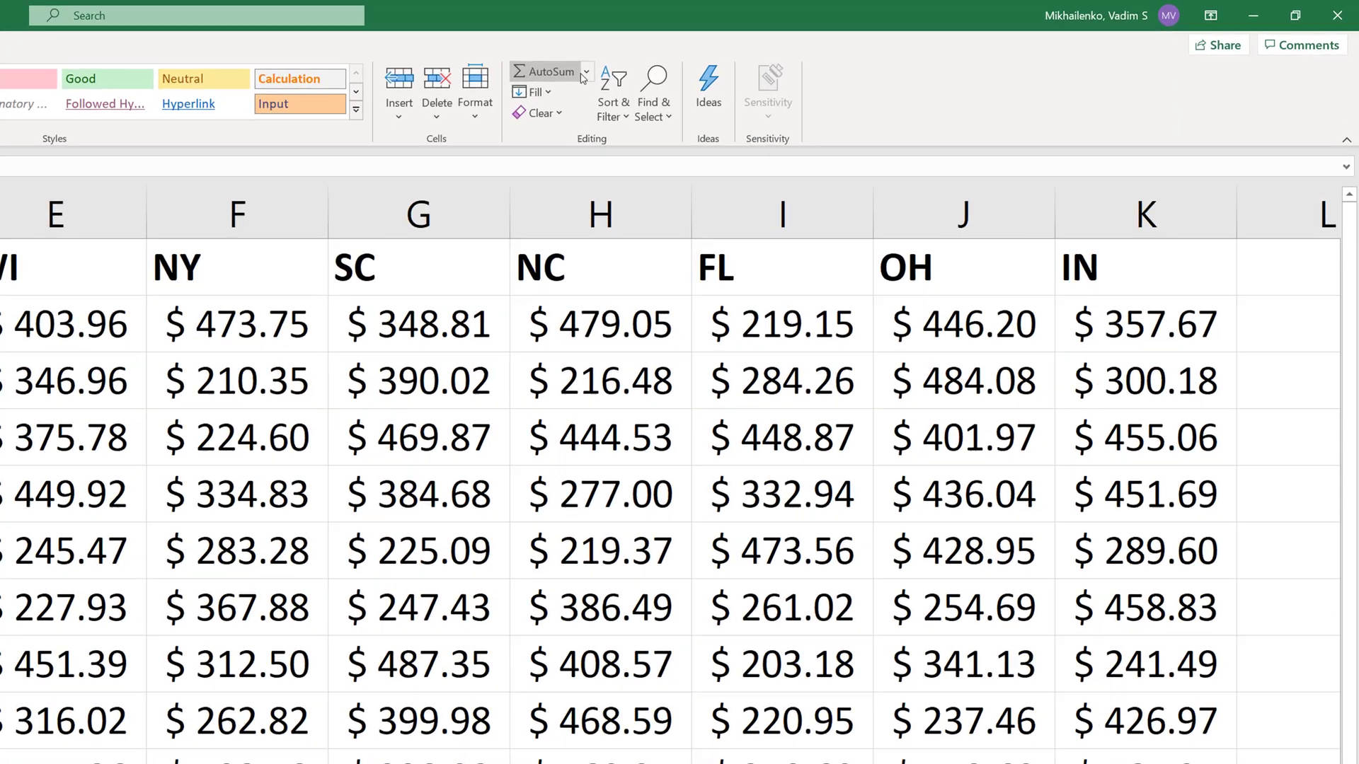
pyautogui.click(893, 44)
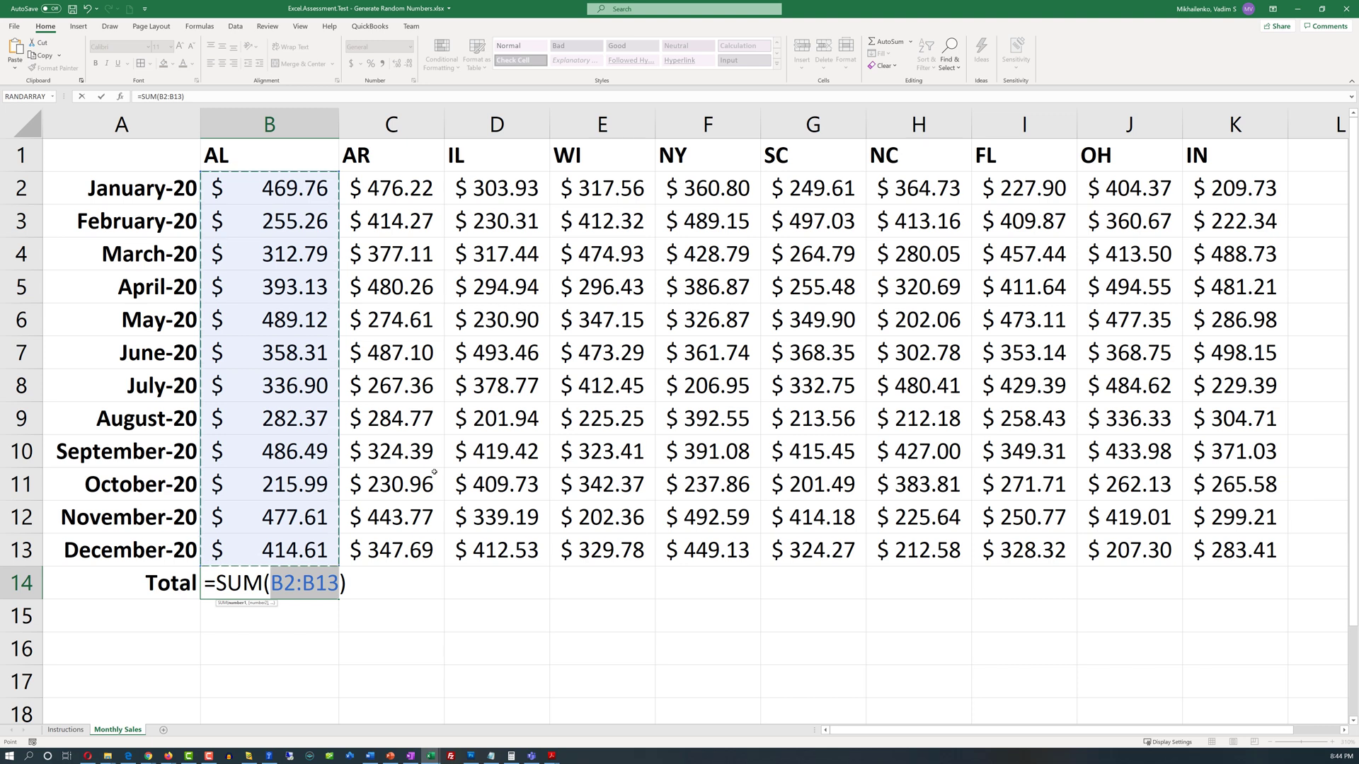
pyautogui.press('Return')
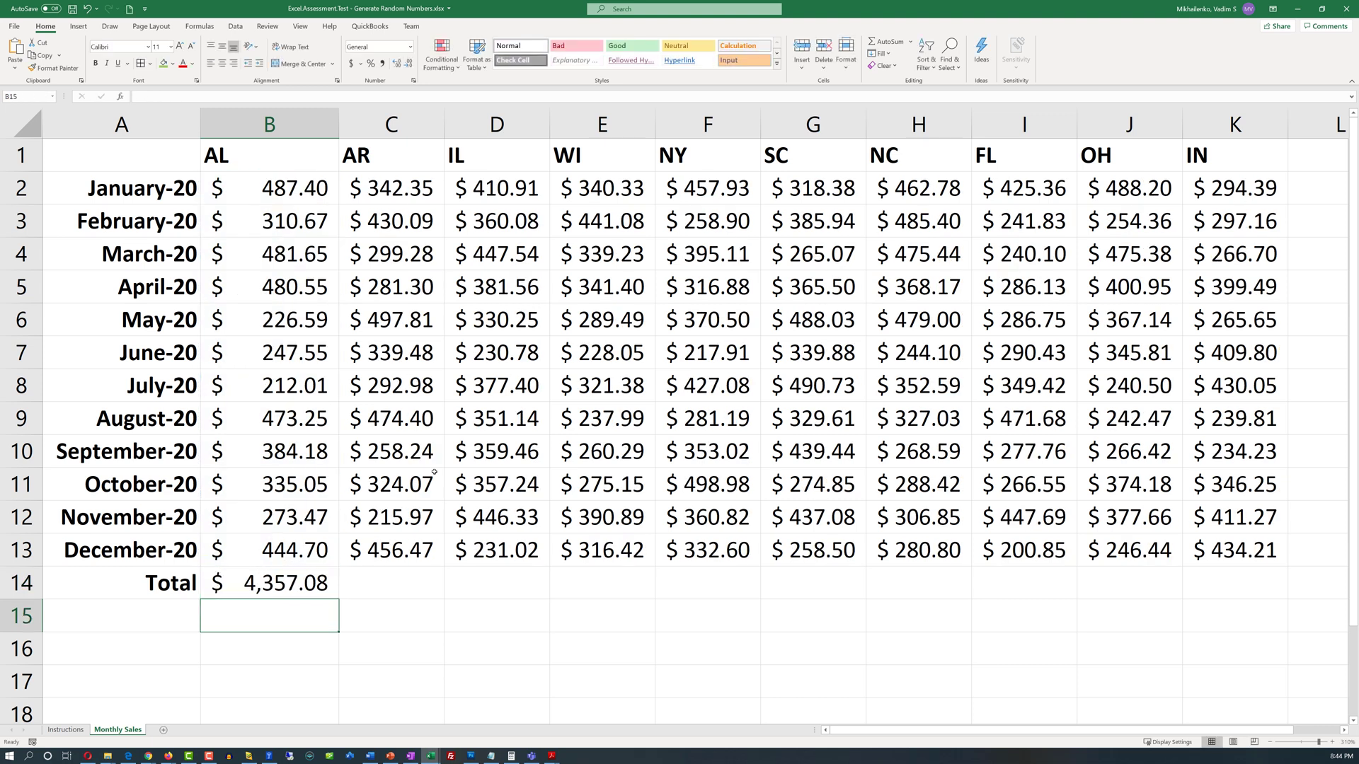
pyautogui.click(276, 577)
pyautogui.moveTo(338, 599)
pyautogui.mouseDown()
pyautogui.moveTo(1061, 596)
pyautogui.moveTo(338, 599)
pyautogui.mouseUp()
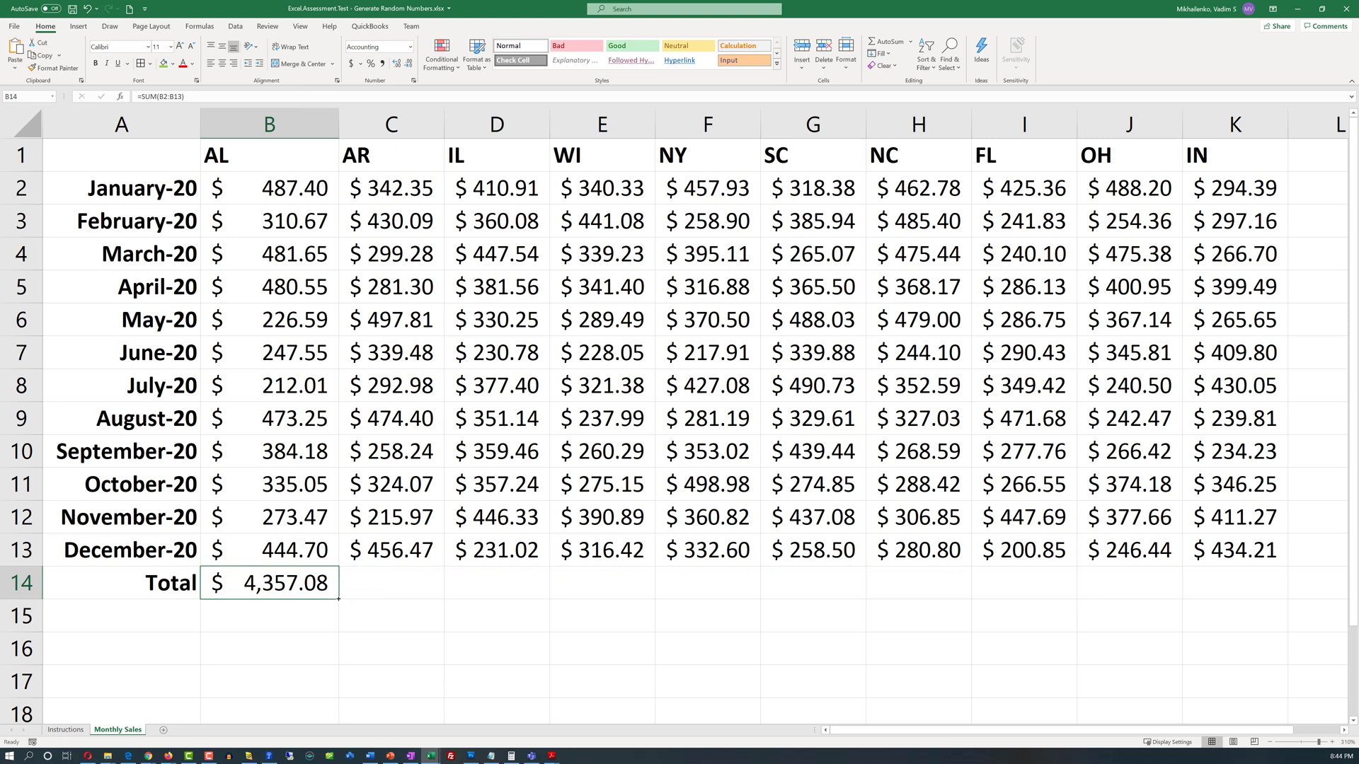
pyautogui.moveTo(338, 599); pyautogui.dragTo(1278, 600)
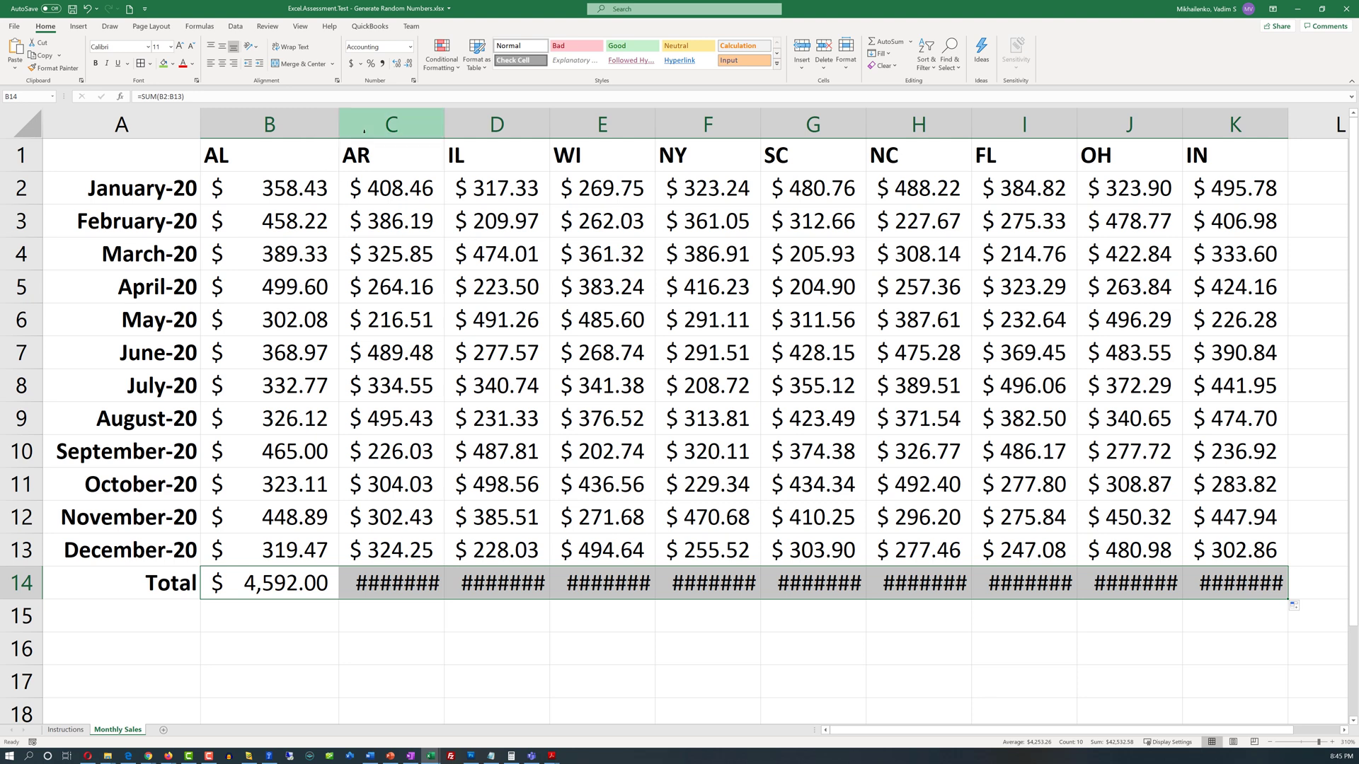
# - Autofit the widths of columns C to K to the totals in row 14
pyautogui.moveTo(391, 129); pyautogui.dragTo(1240, 157)
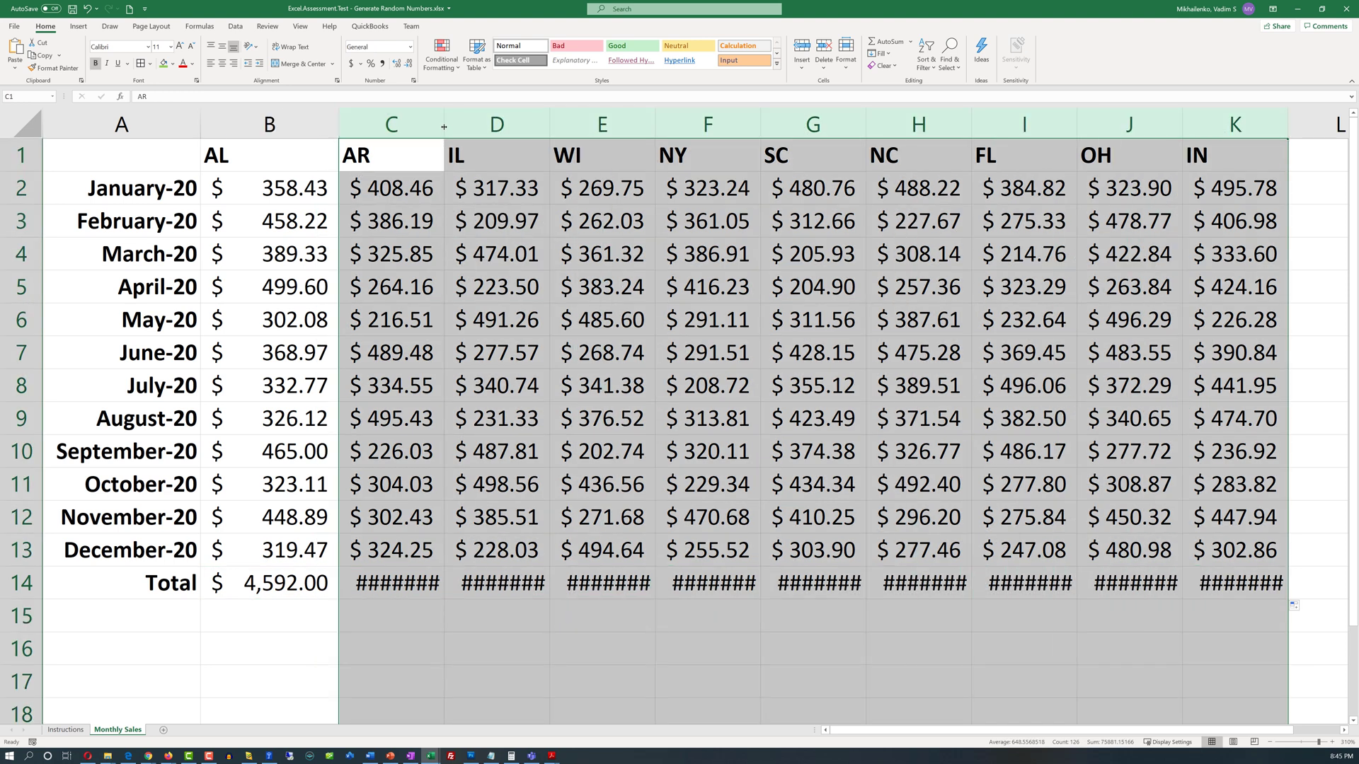
pyautogui.moveTo(444, 122); pyautogui.dragTo(445, 121)
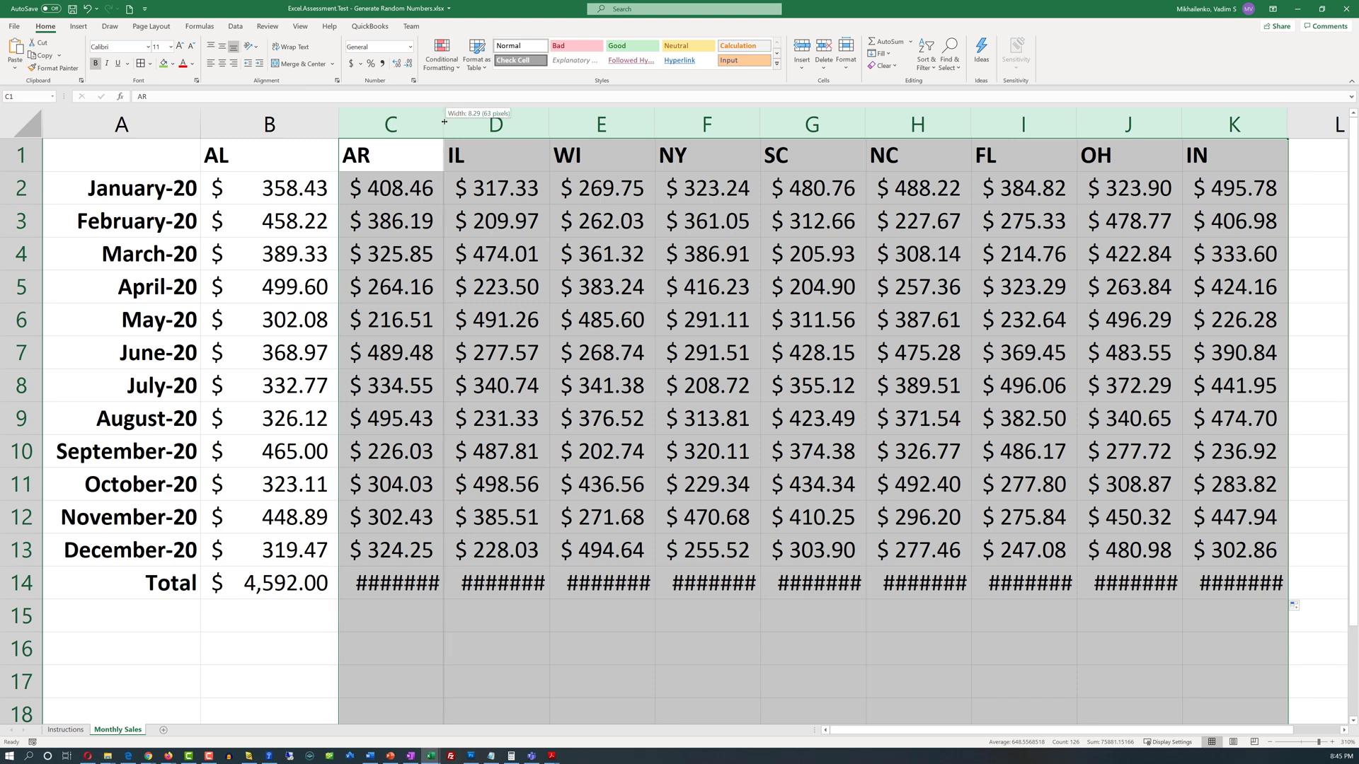
pyautogui.doubleClick(445, 121)
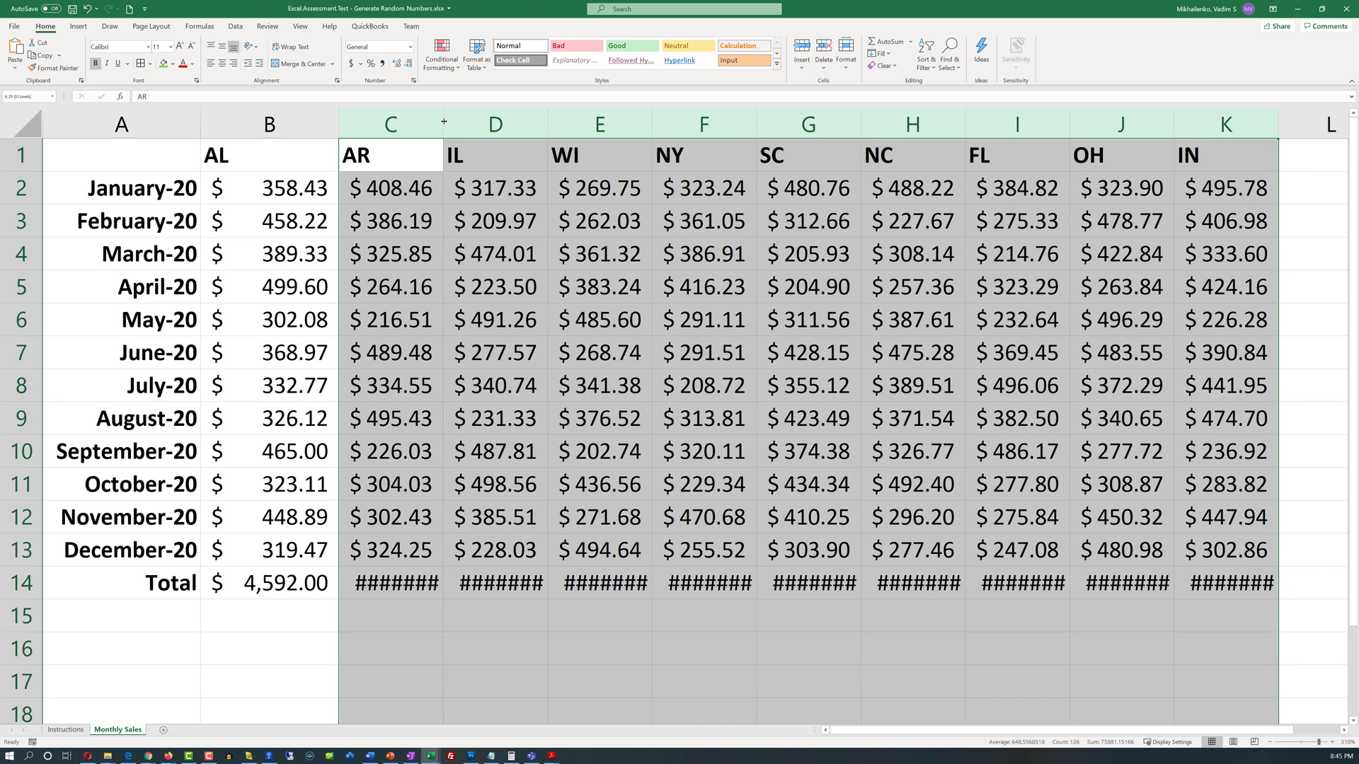
pyautogui.click(1270, 742)
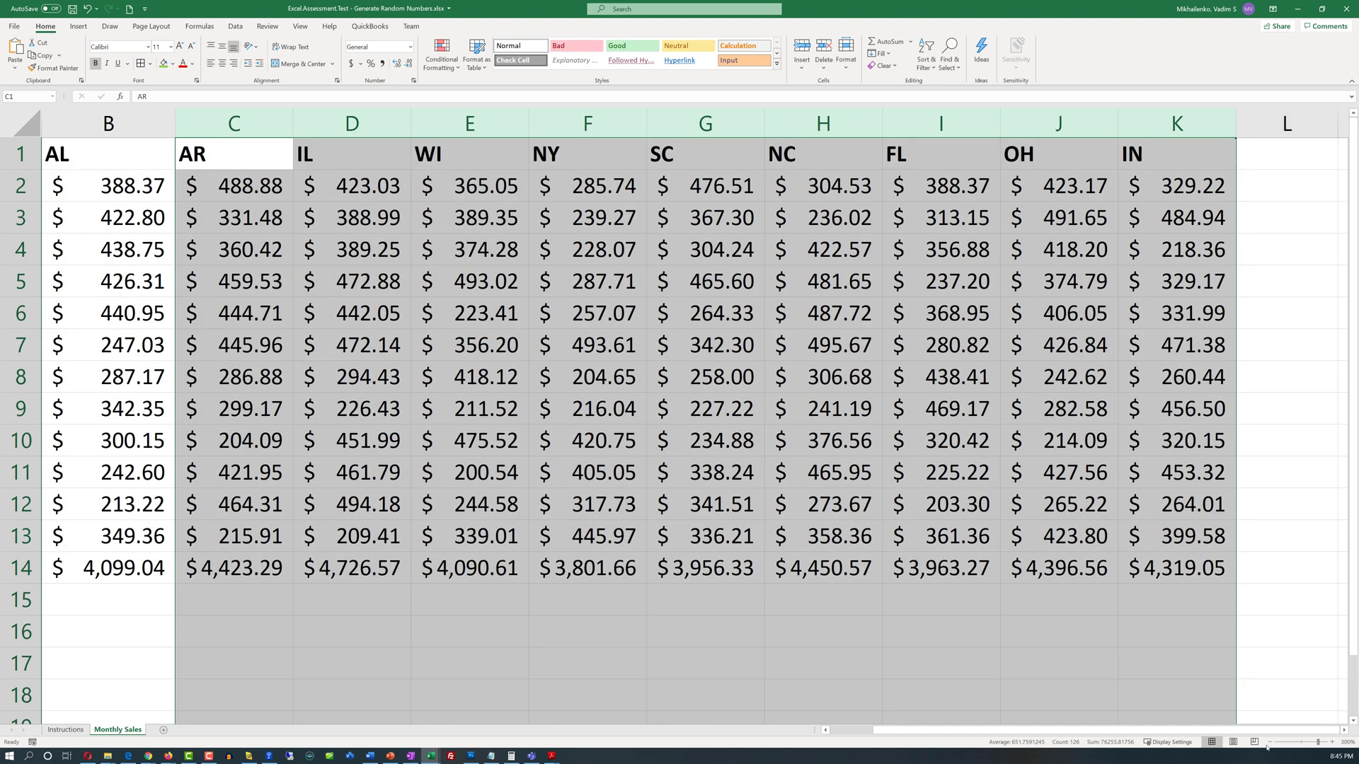
pyautogui.moveTo(1163, 731); pyautogui.dragTo(1023, 735)
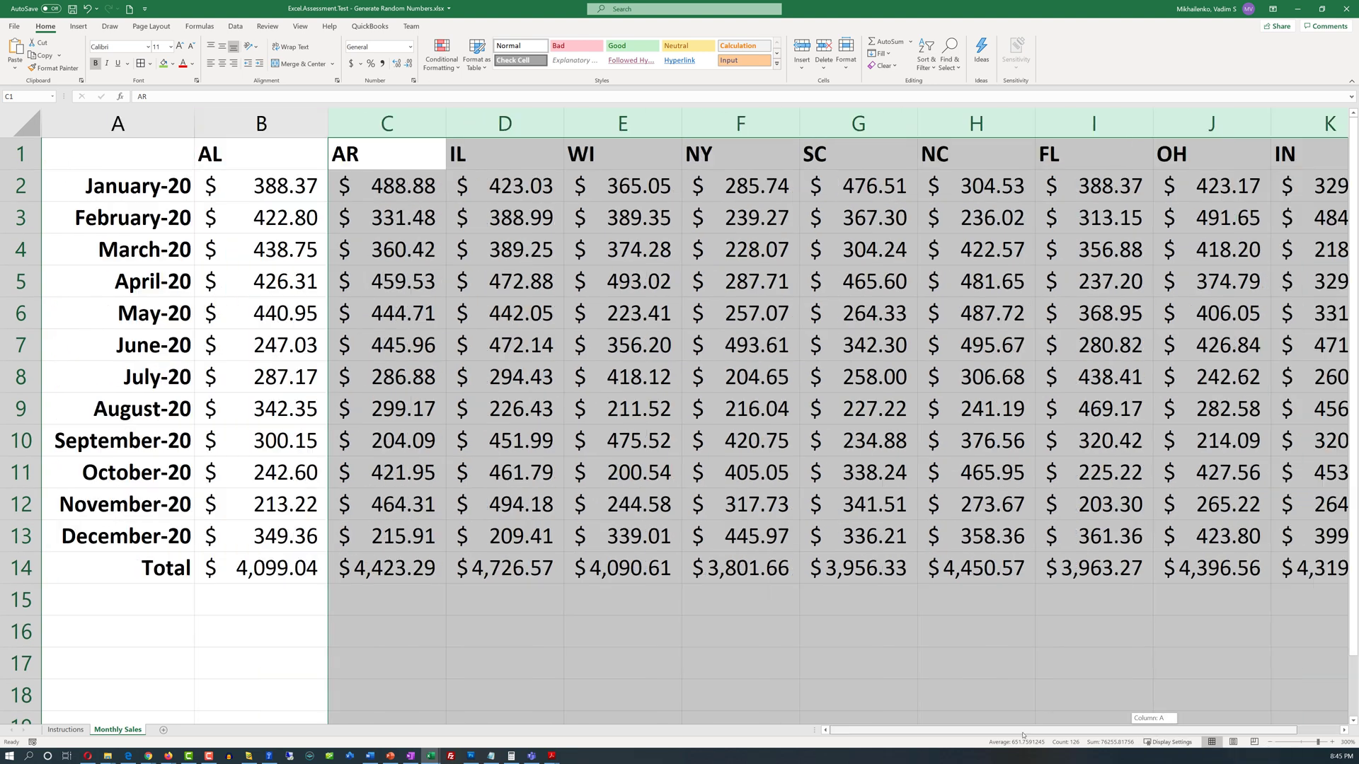
pyautogui.click(1271, 742)
pyautogui.click(1271, 742)
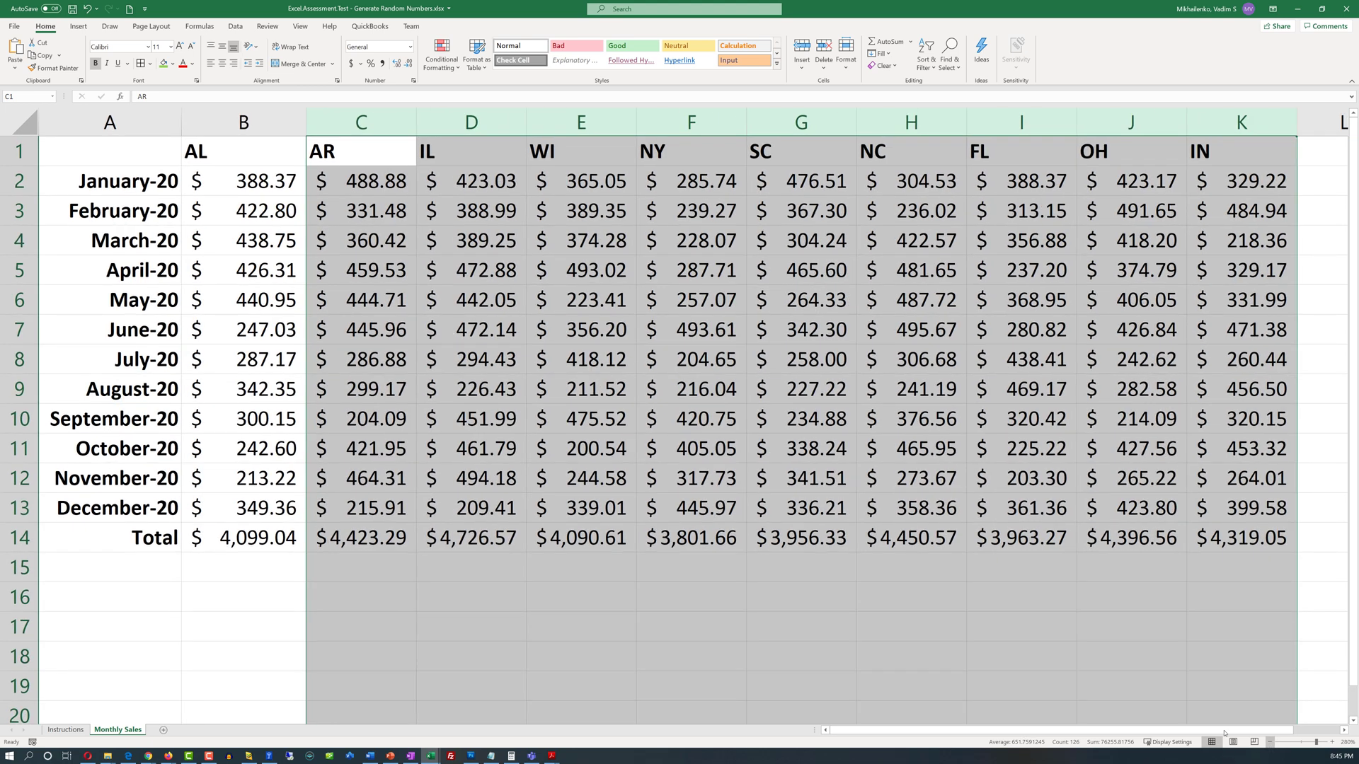
pyautogui.click(581, 567)
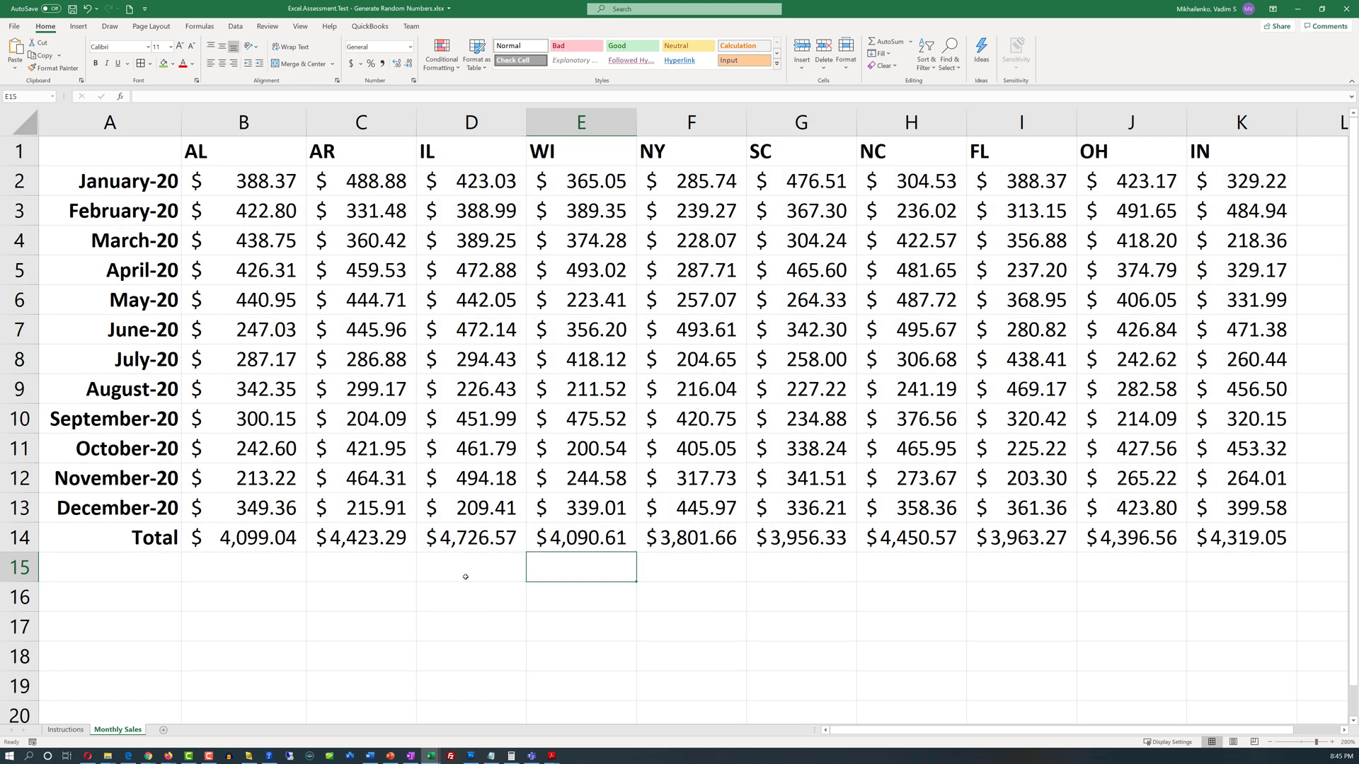
# - Mark task 9 as done by filling answer cell C12 on the Instructions sheet green
pyautogui.click(80, 731)
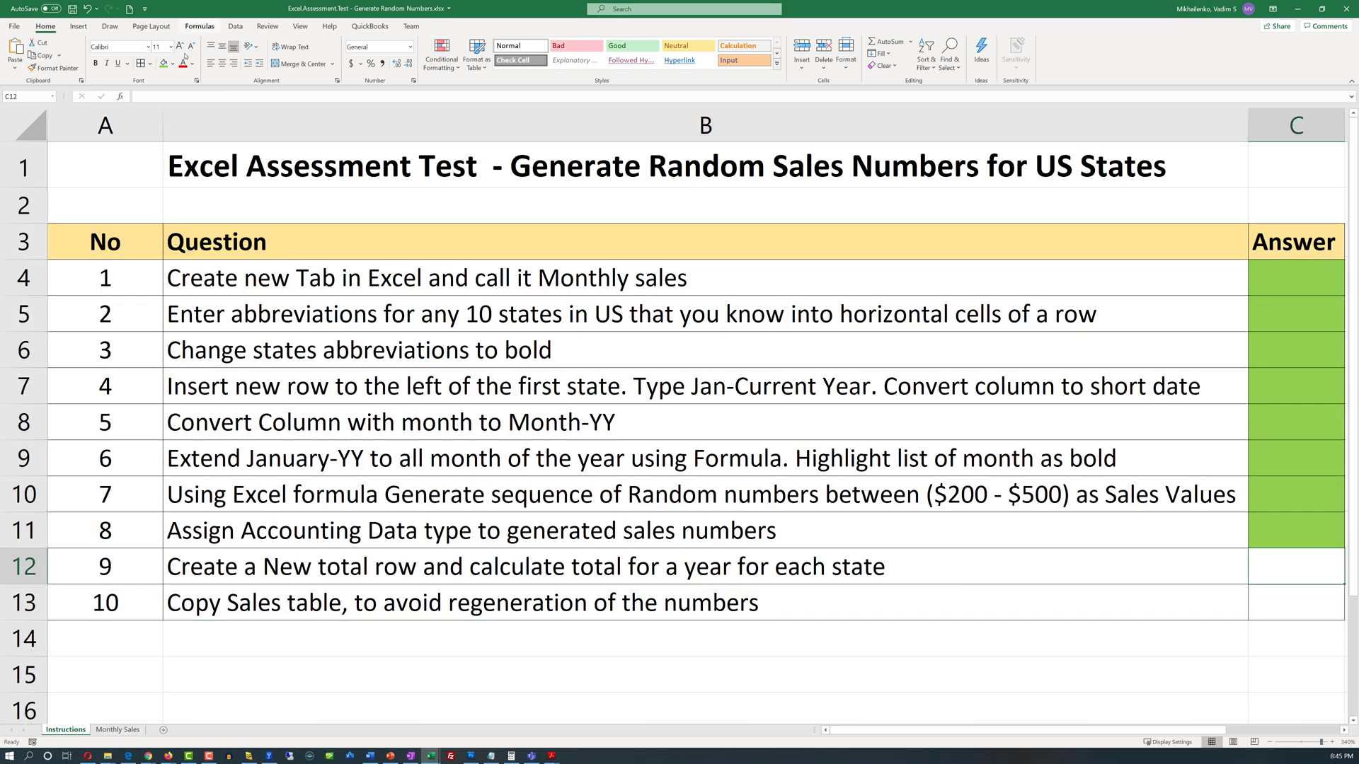
pyautogui.press('F4')
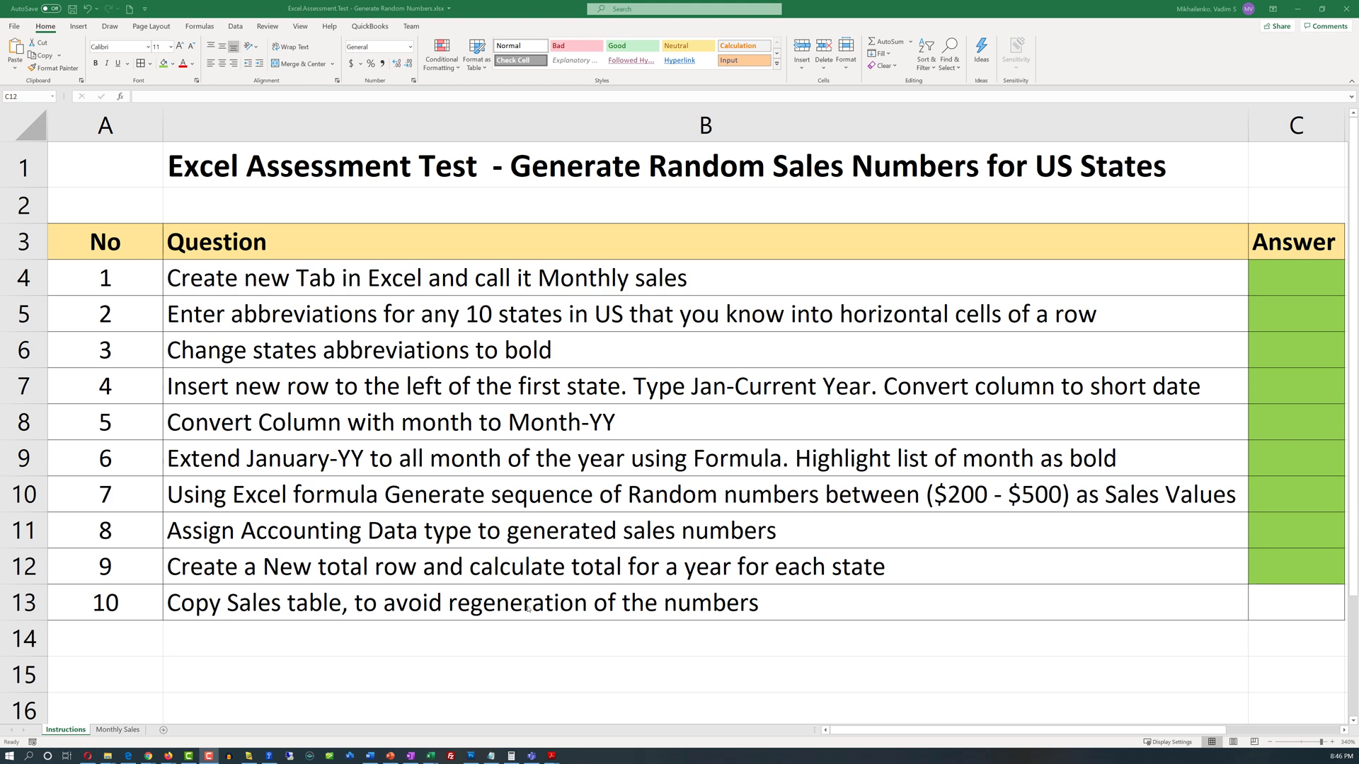
# - Recalculate the workbook several times to regenerate the random sales values on the Monthly Sales sheet
pyautogui.click(114, 731)
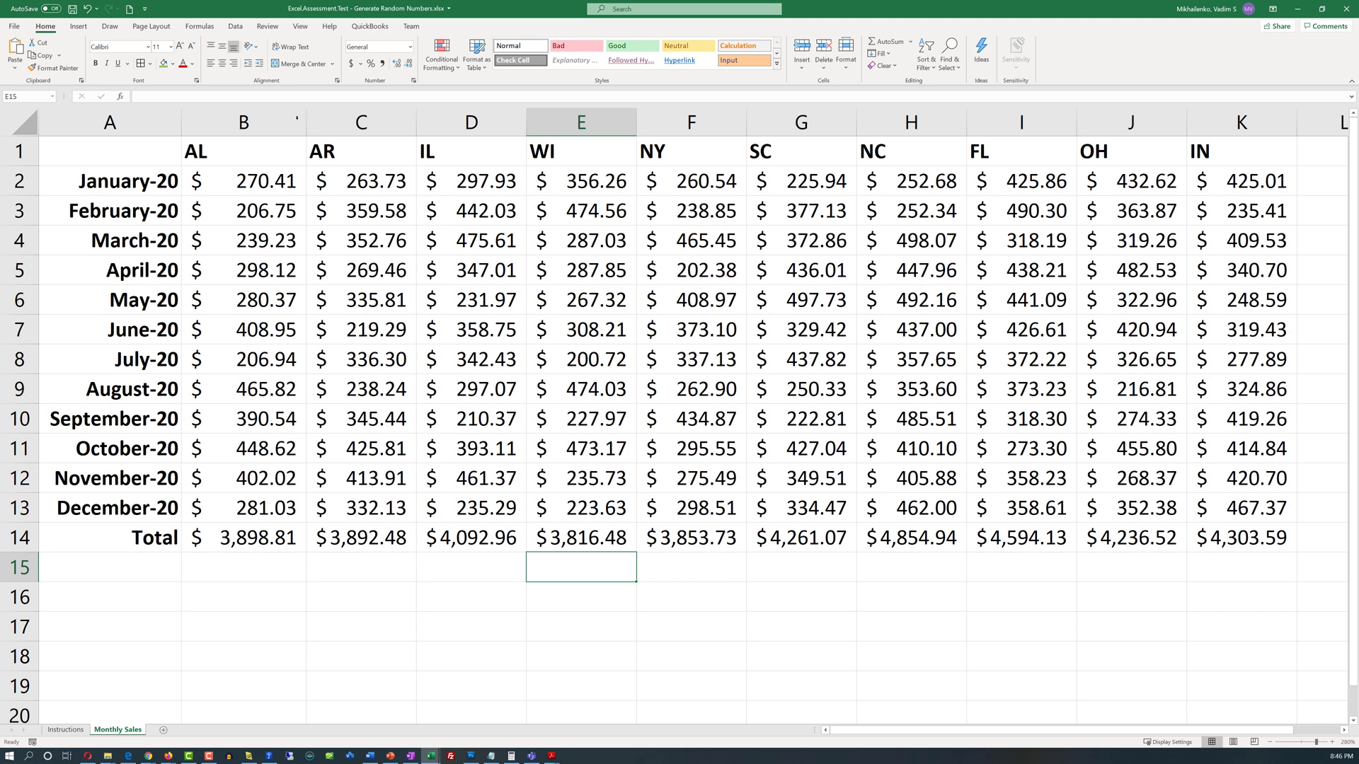
pyautogui.click(199, 27)
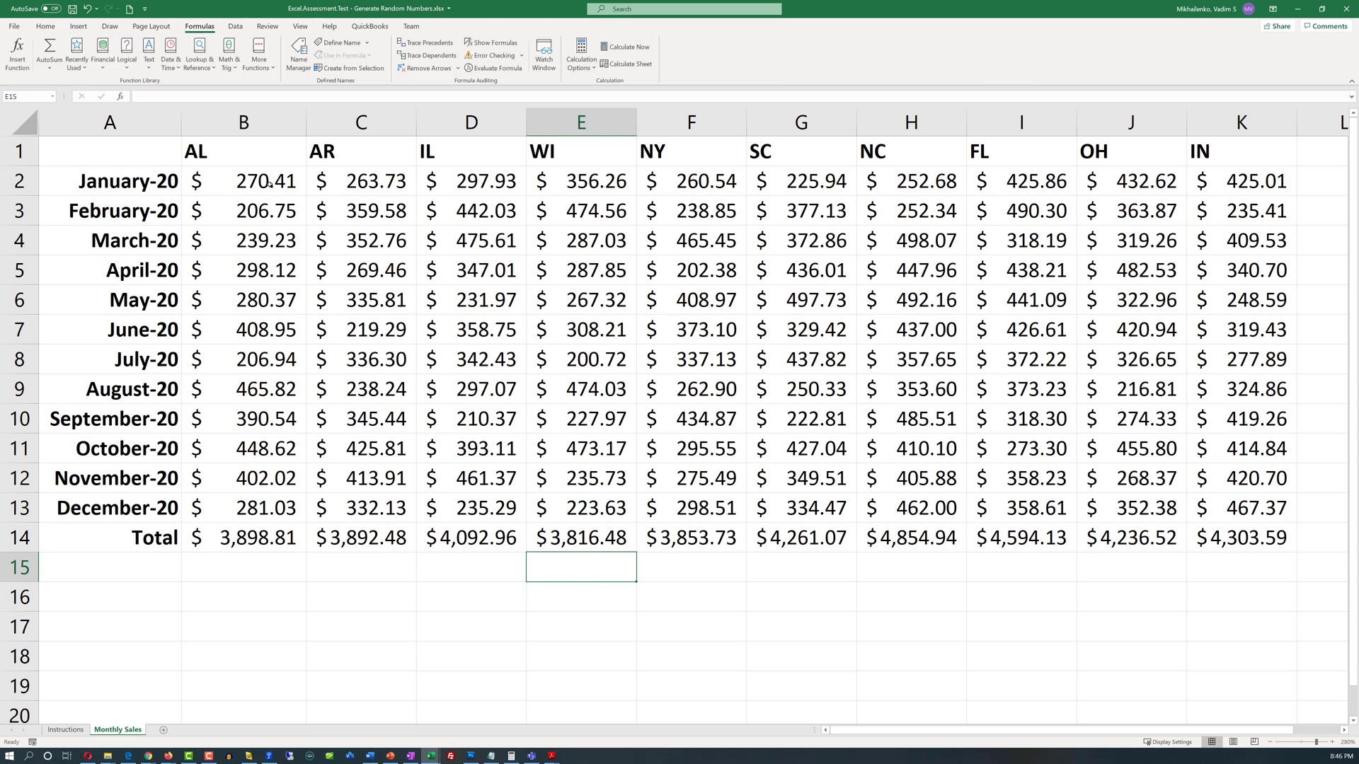
pyautogui.click(642, 50)
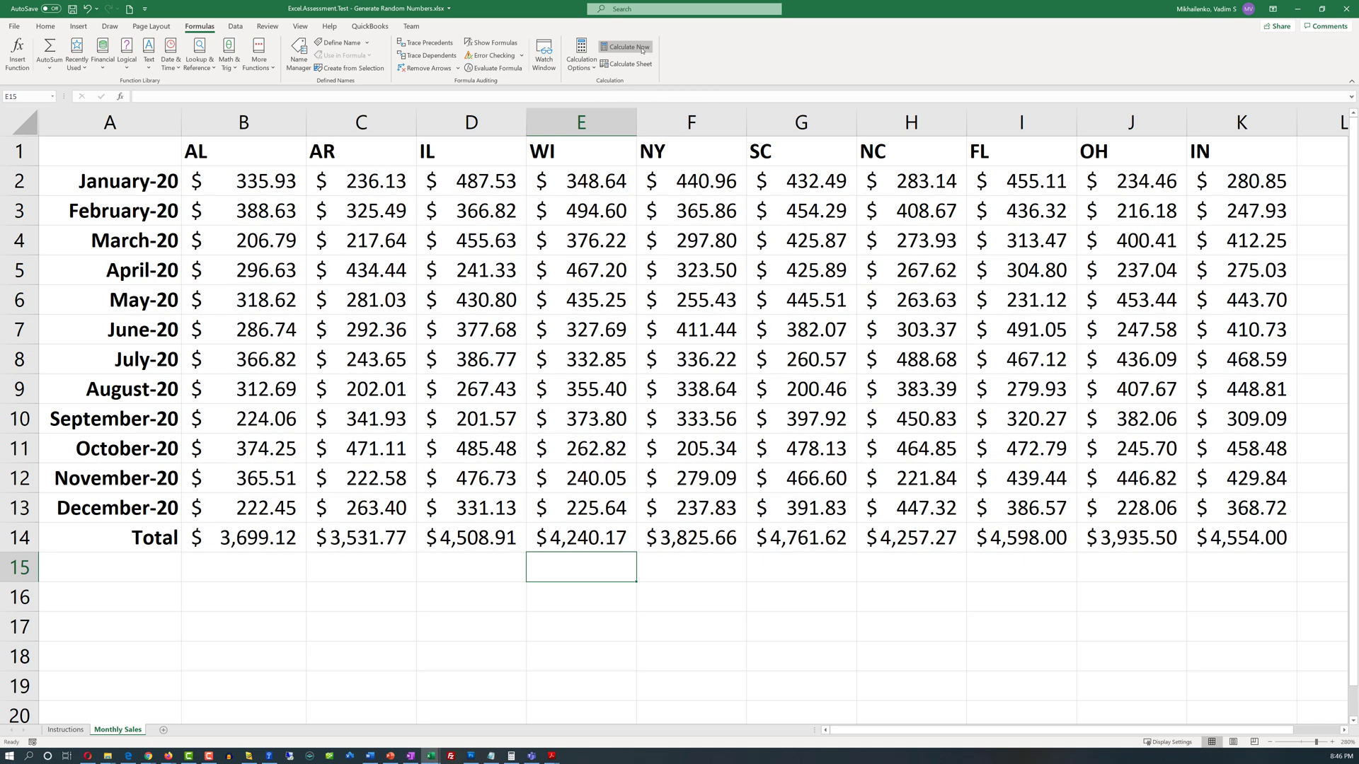
pyautogui.click(642, 50)
pyautogui.click(642, 50)
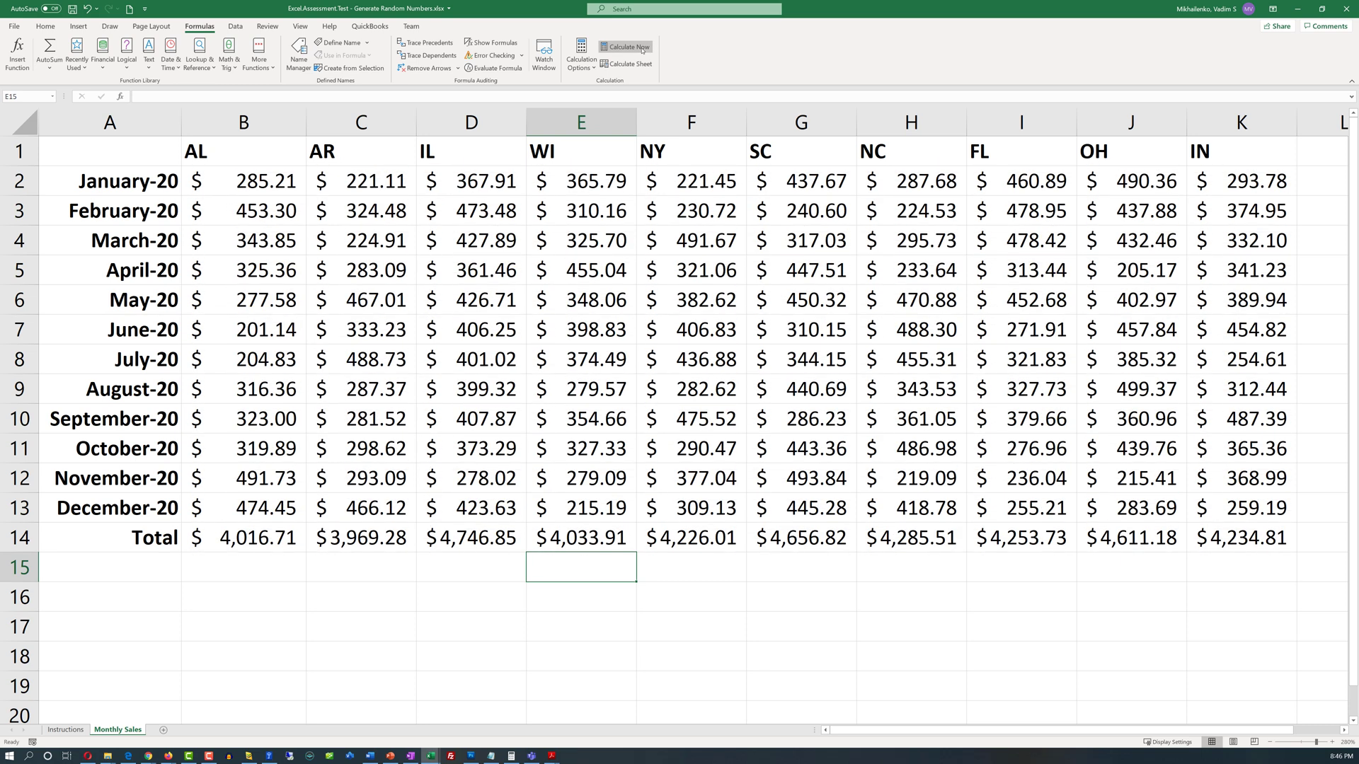
pyautogui.click(642, 50)
pyautogui.click(642, 49)
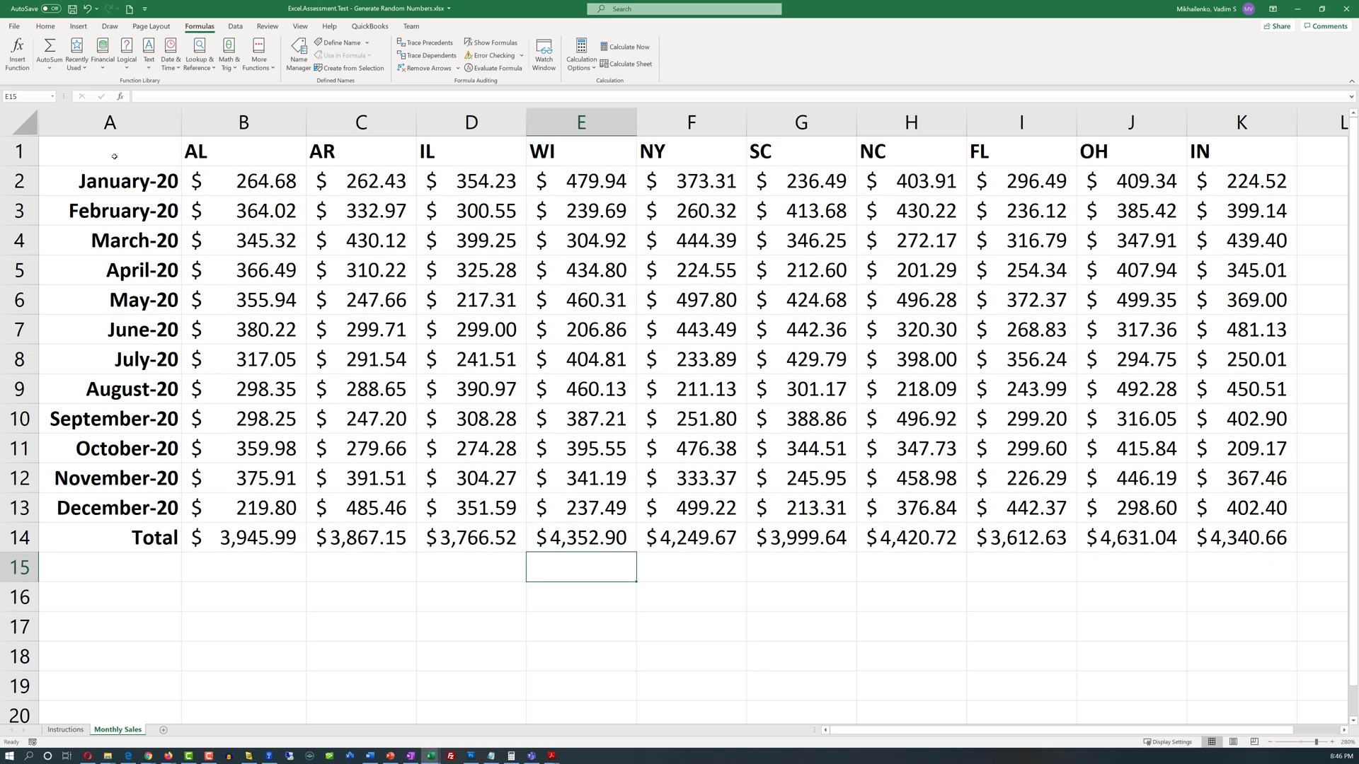
# - Copy the sales table A1:K14 and paste it as values only starting at cell A16
pyautogui.moveTo(114, 155); pyautogui.dragTo(1292, 546)
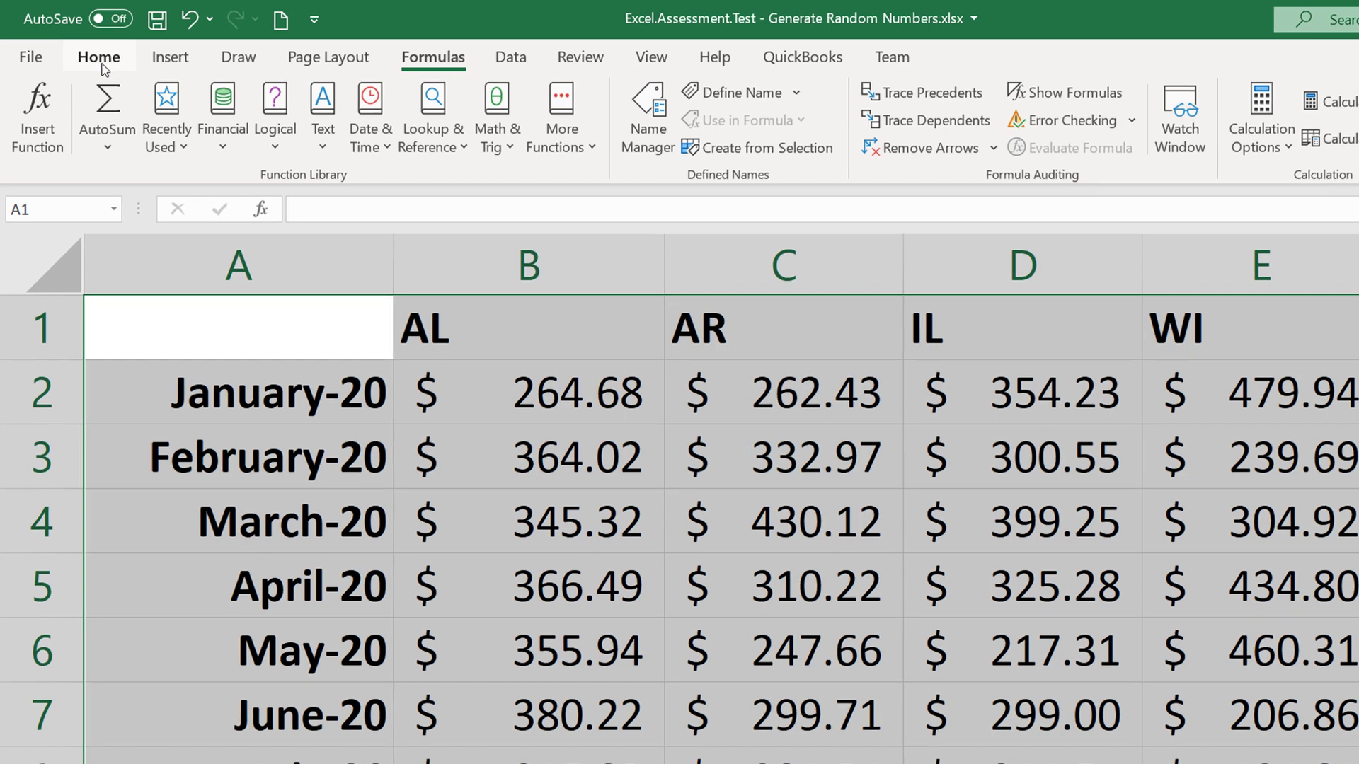
pyautogui.click(100, 59)
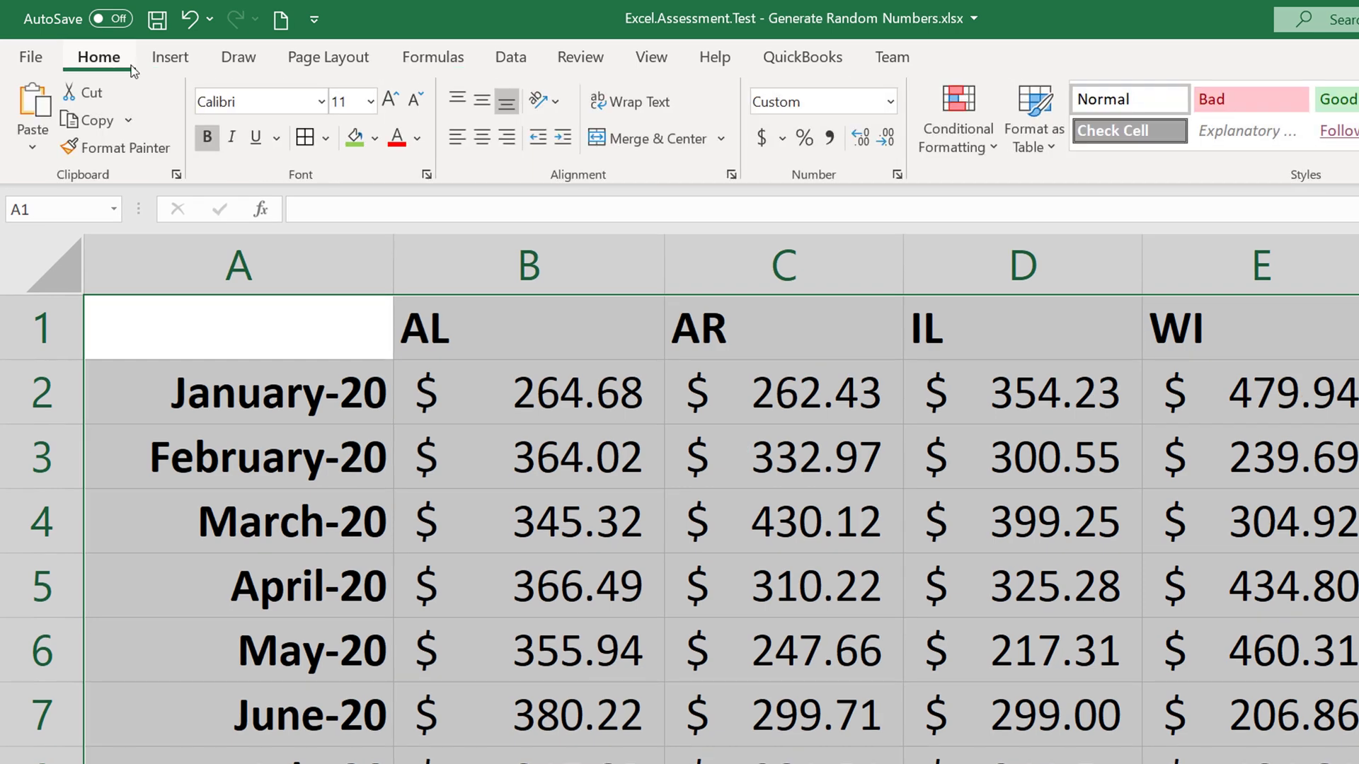
pyautogui.click(104, 135)
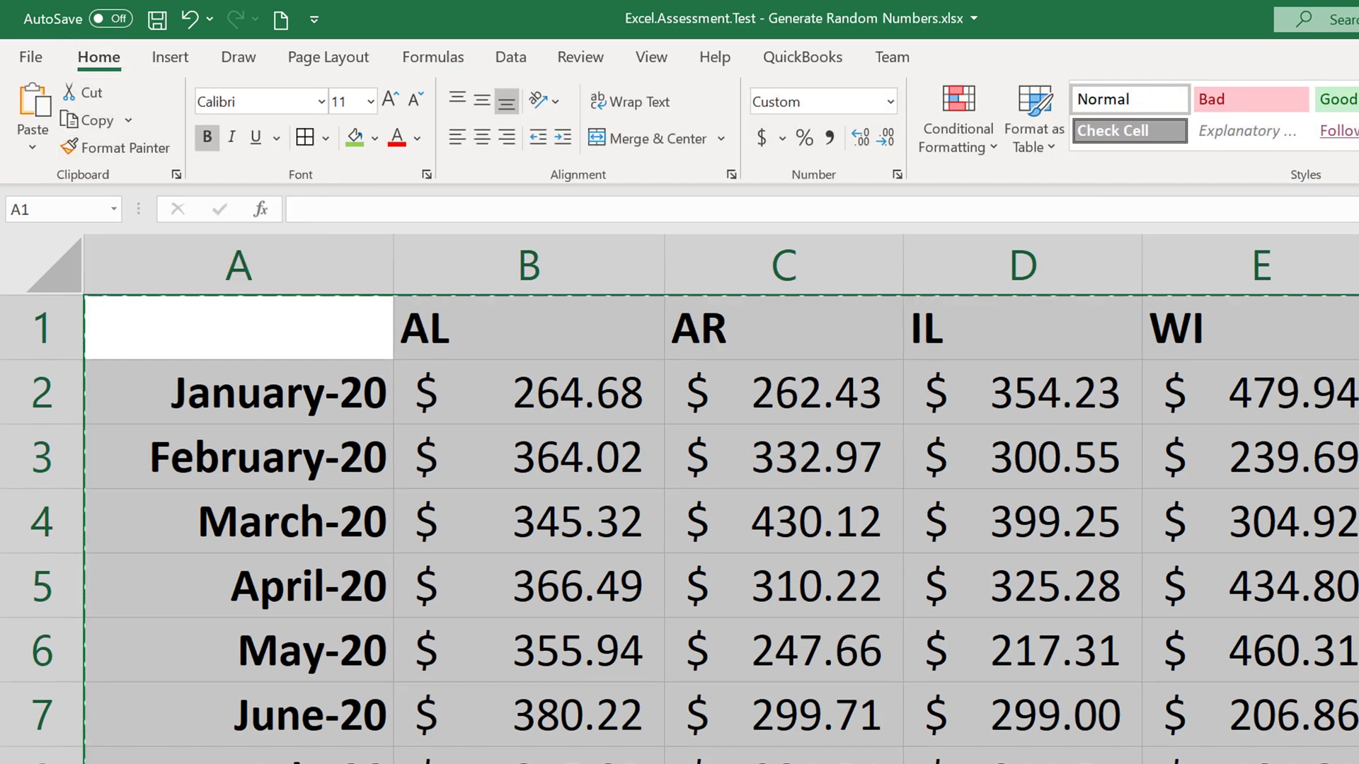
pyautogui.click(110, 596)
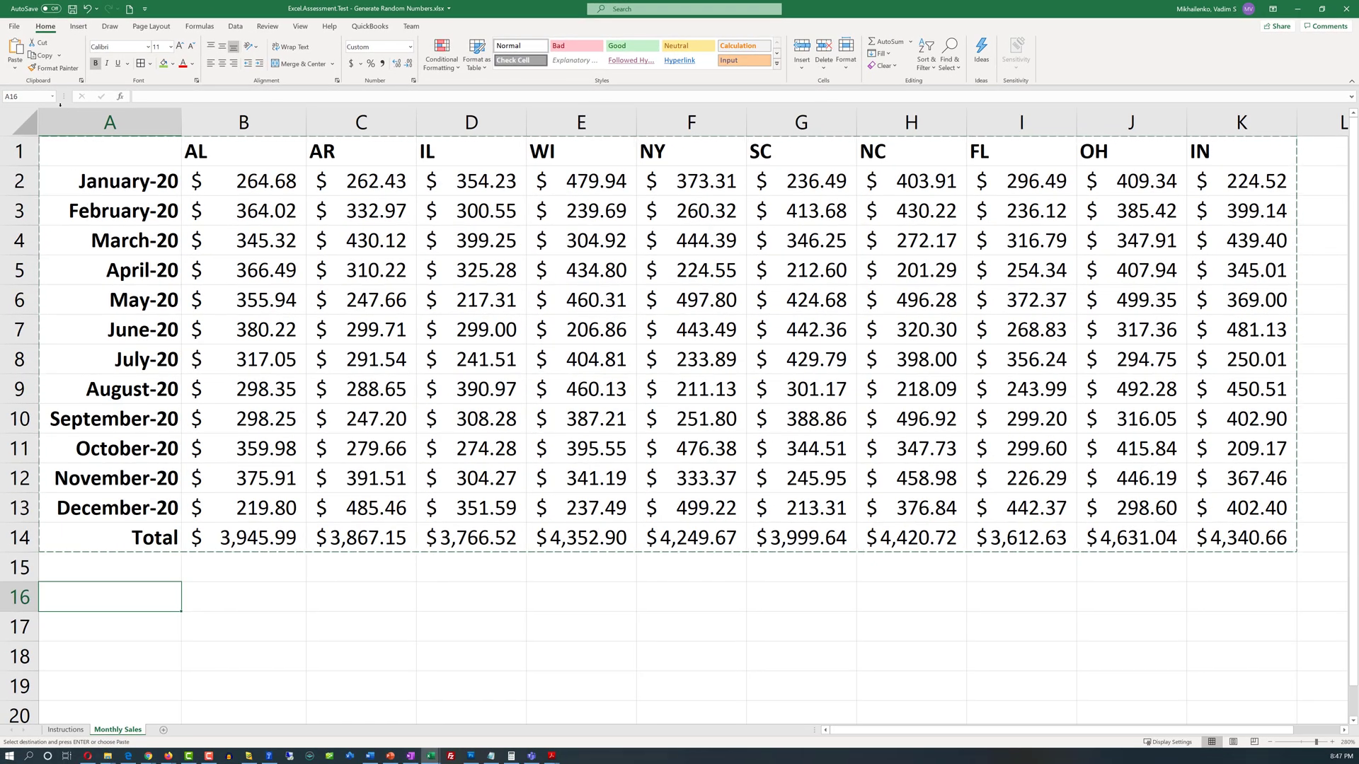
pyautogui.click(15, 69)
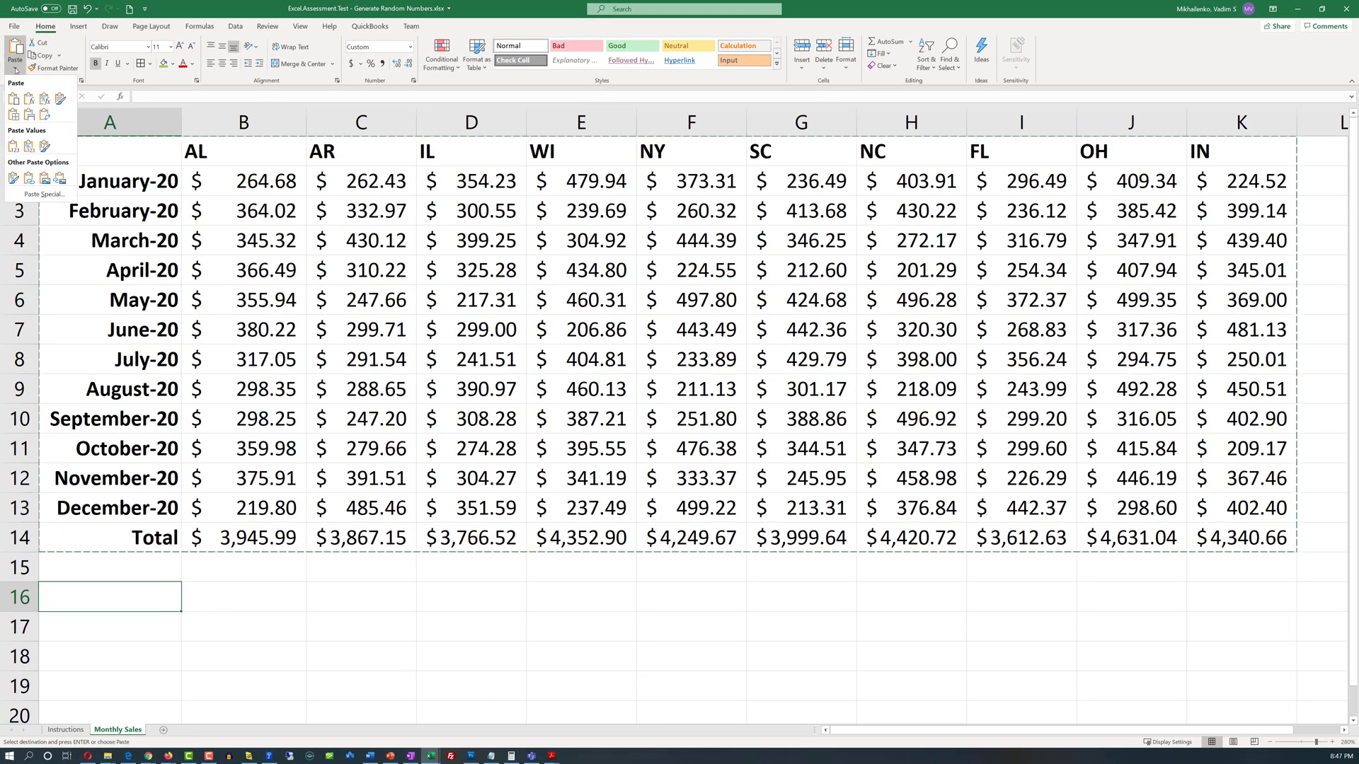
pyautogui.click(12, 146)
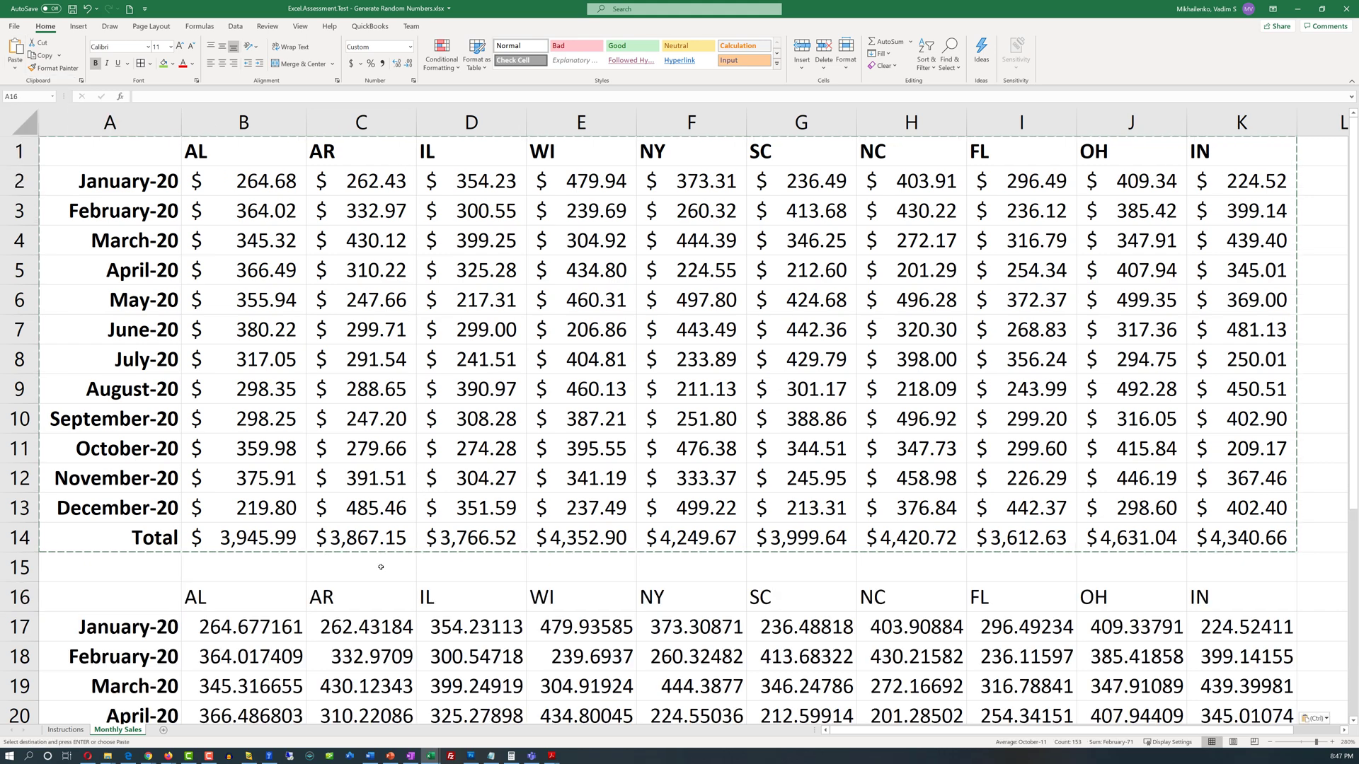
# - Make the state abbreviations in B16:K16 of the pasted table bold
pyautogui.scroll(-3, 409, 577)
pyautogui.scroll(-3, 409, 578)
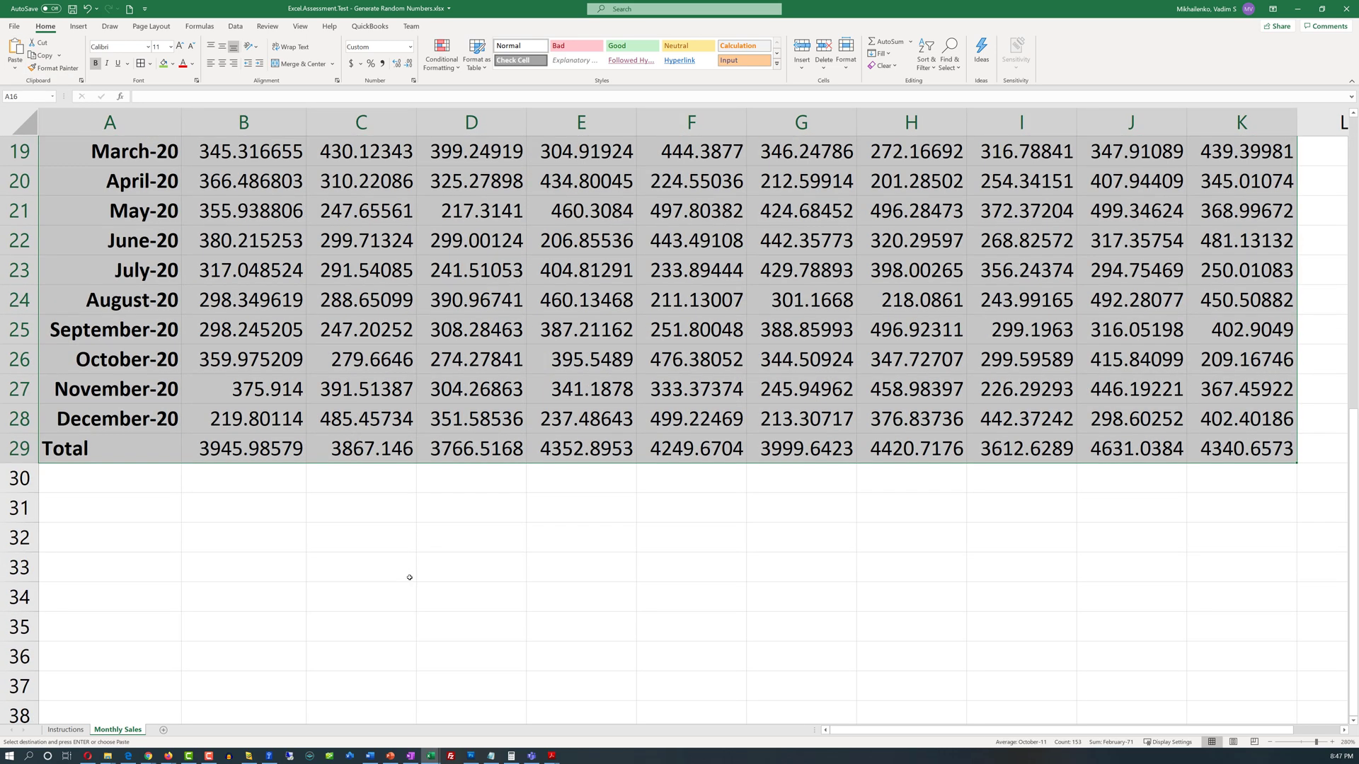
pyautogui.scroll(1, 409, 577)
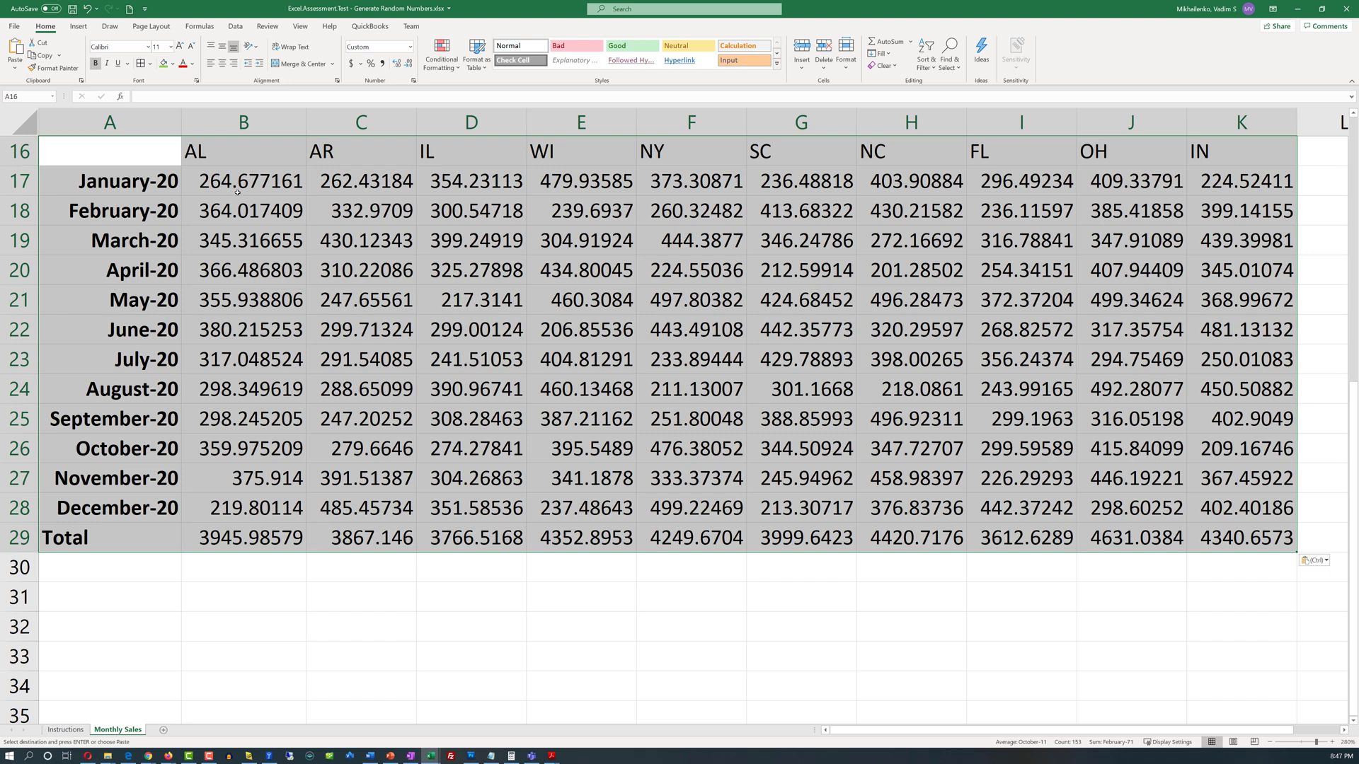
pyautogui.moveTo(213, 149); pyautogui.dragTo(1227, 246)
pyautogui.scroll(1, 920, 213)
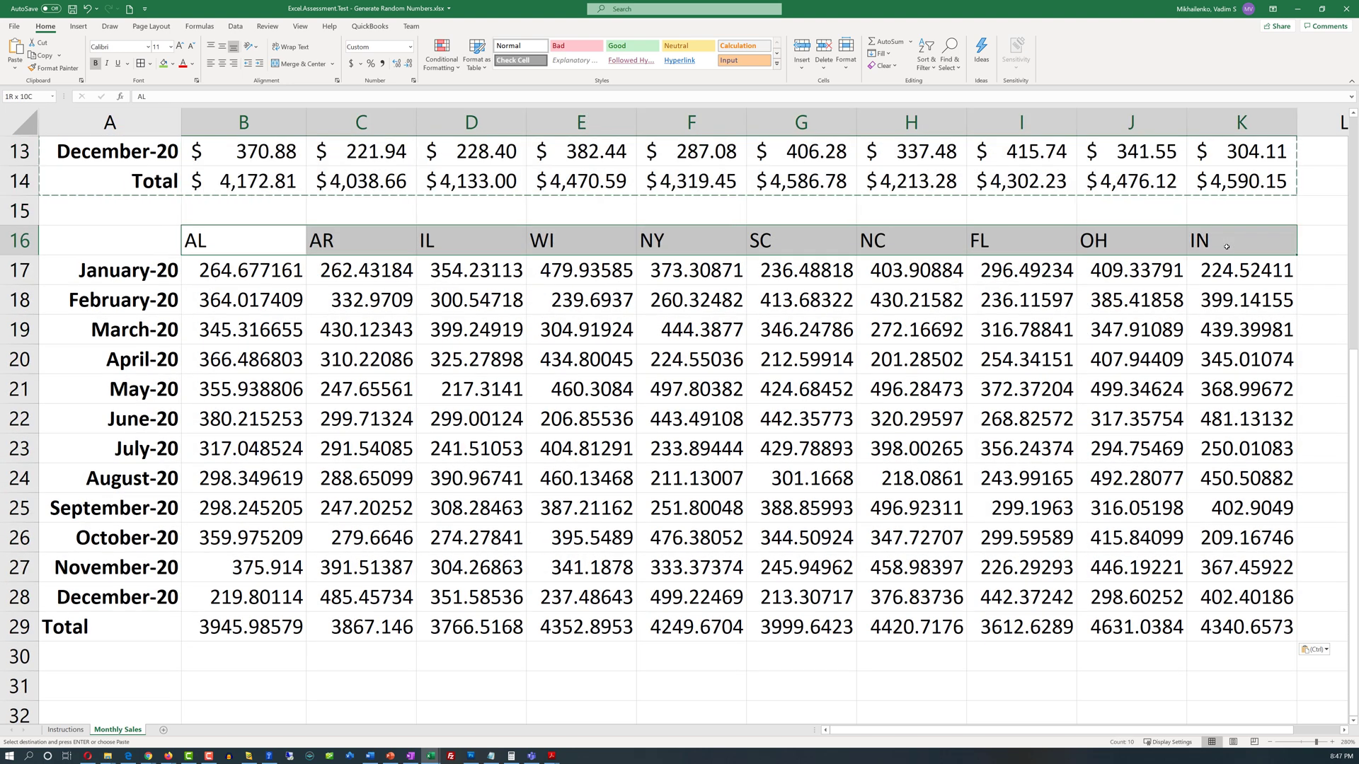
pyautogui.click(96, 64)
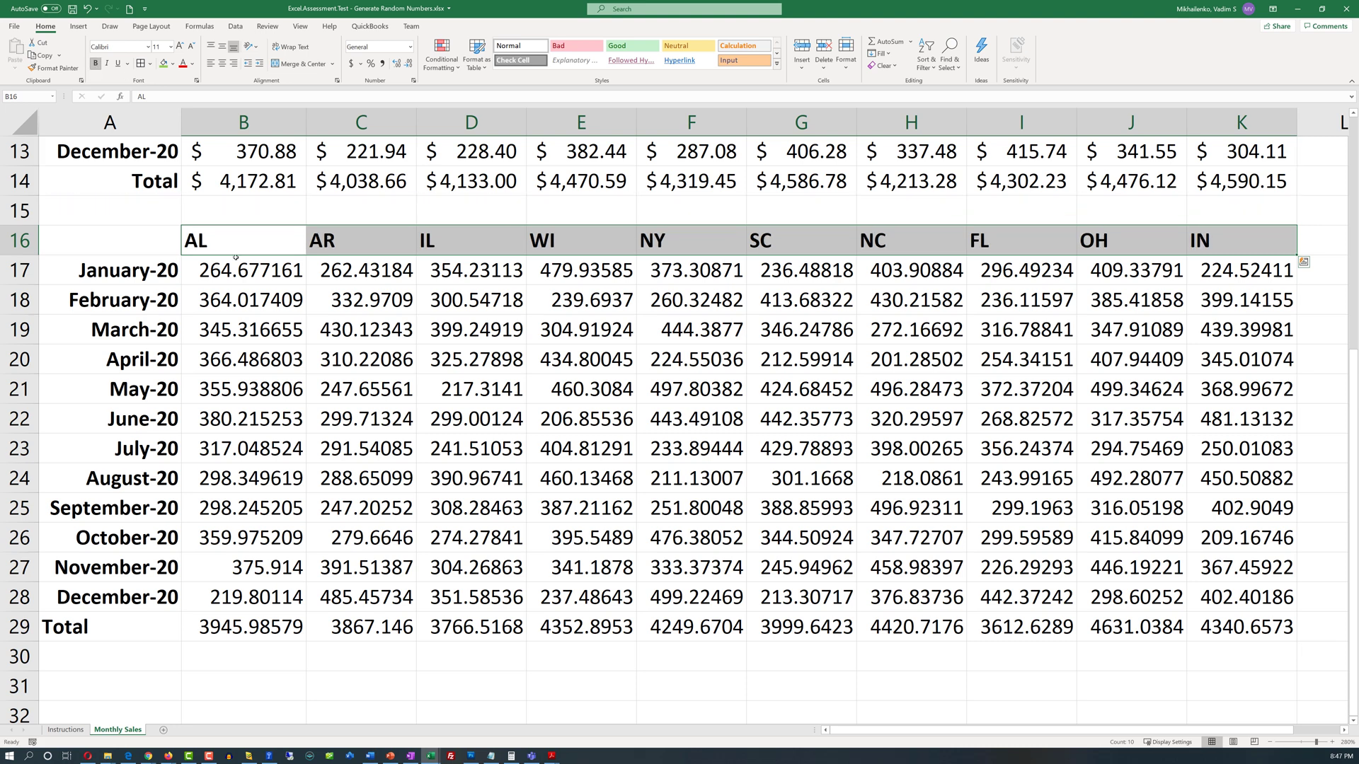
# - Apply the Accounting number format to the pasted sales values and totals in B17:K29
pyautogui.moveTo(212, 269); pyautogui.dragTo(1231, 598)
pyautogui.moveTo(1351, 651); pyautogui.dragTo(1132, 630)
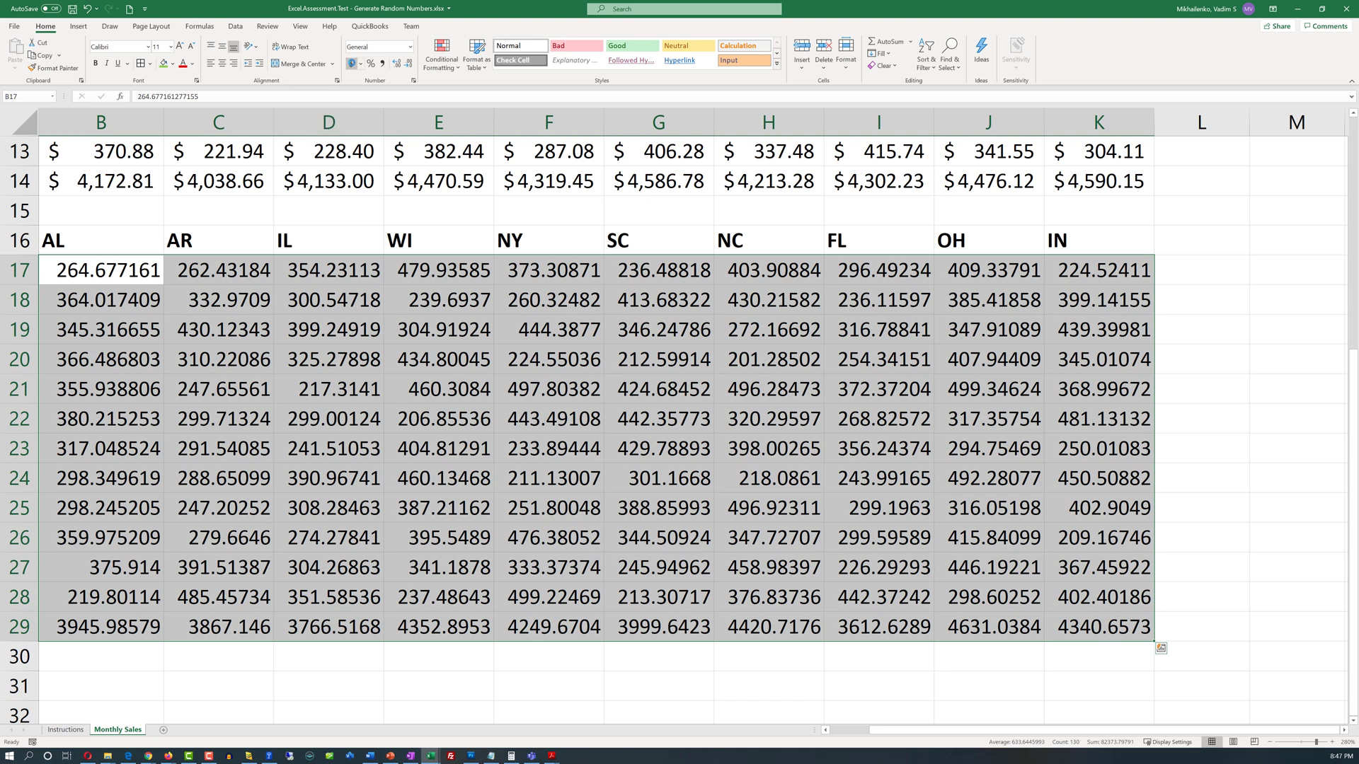
pyautogui.click(351, 64)
pyautogui.hscroll(-2, 841, 738)
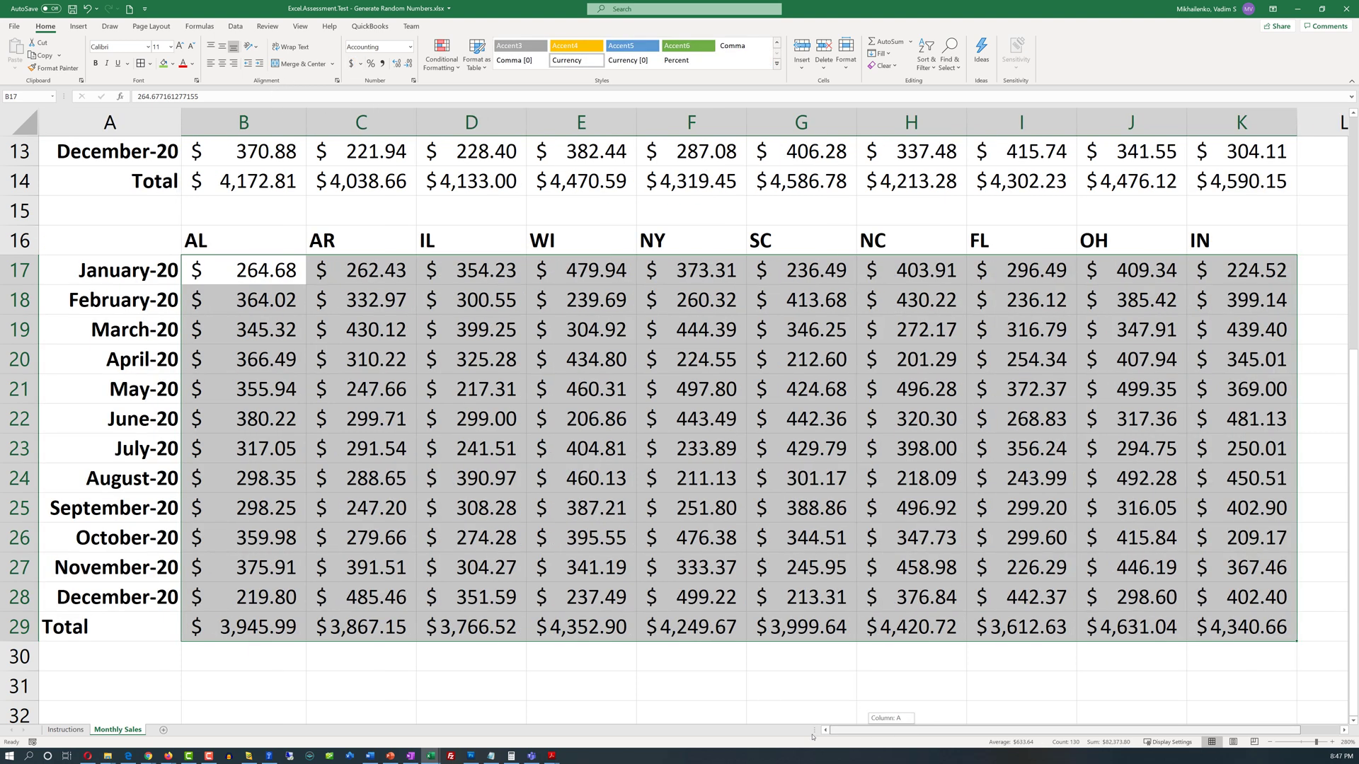
# - Add borders to all cells of the pasted table A16:K29
pyautogui.moveTo(110, 240); pyautogui.dragTo(1246, 626)
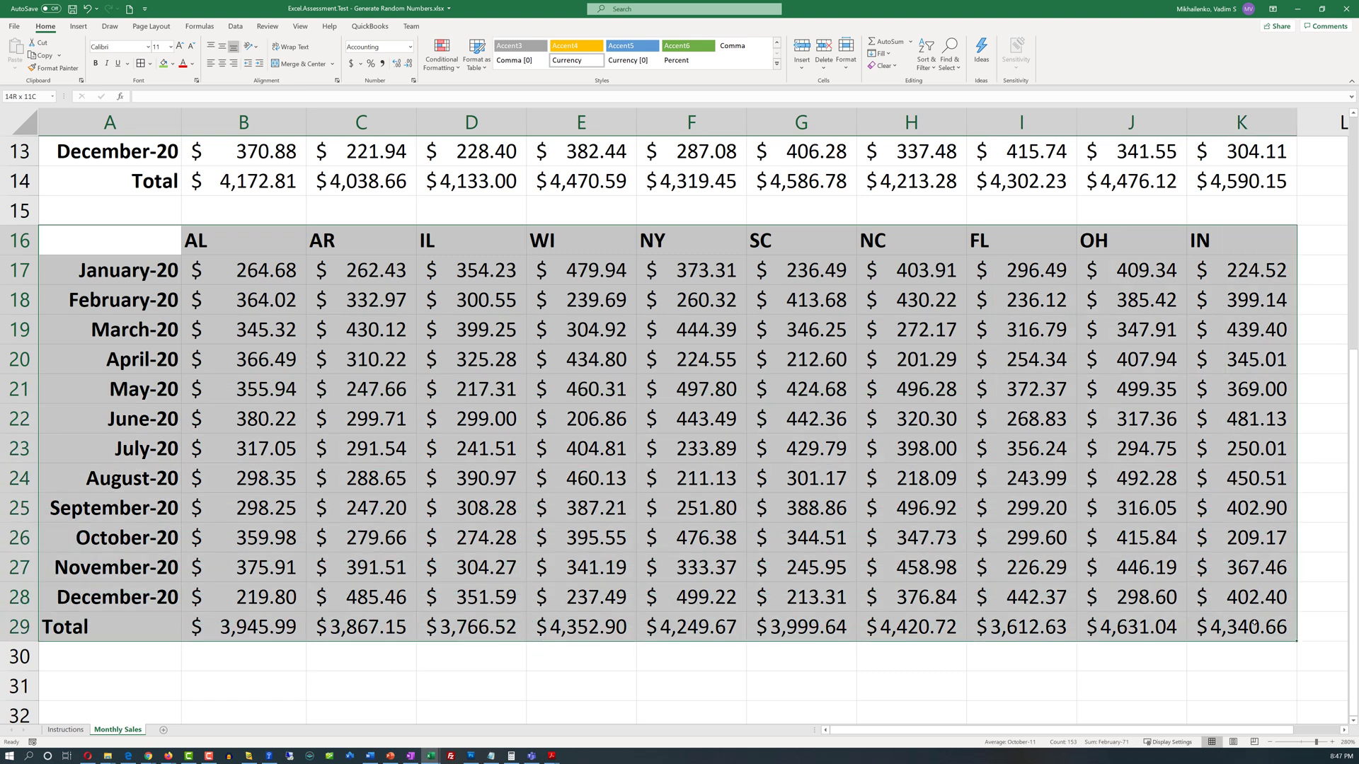
pyautogui.click(140, 63)
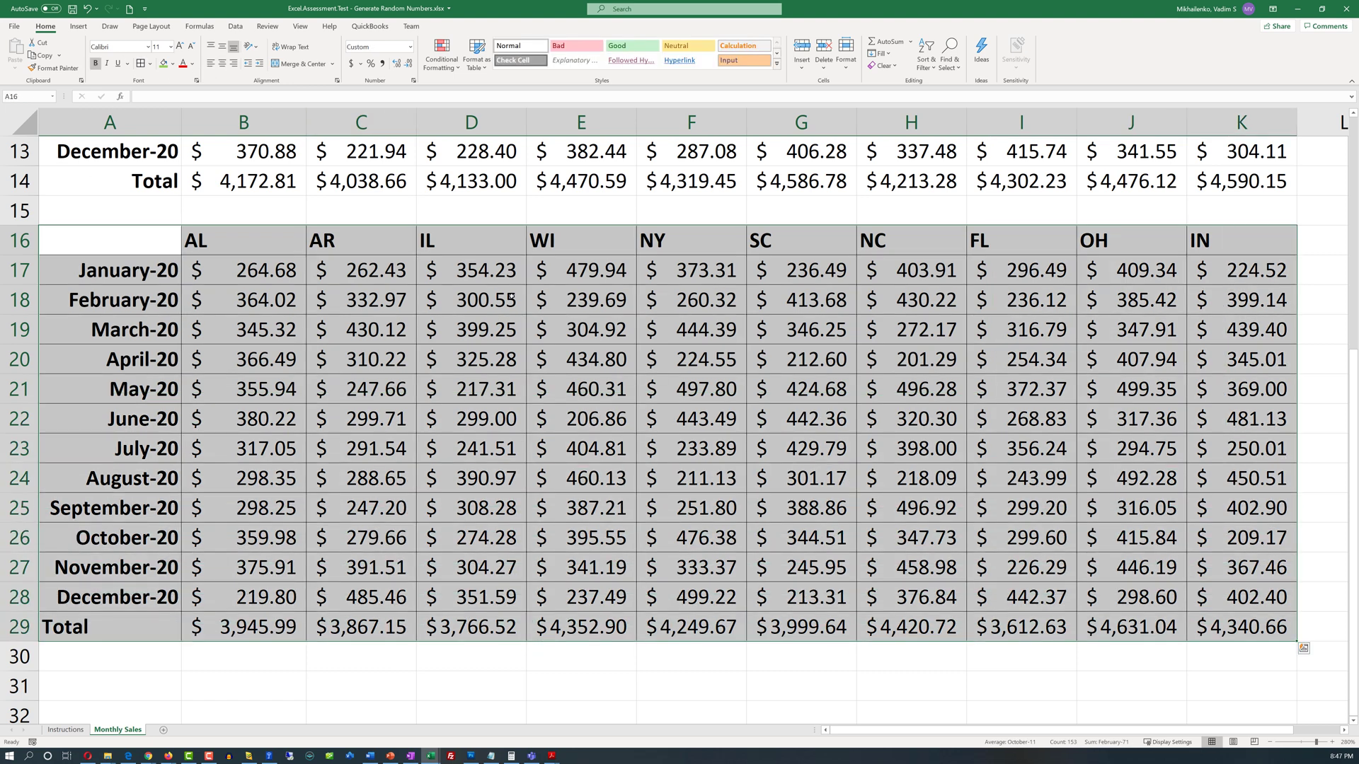
pyautogui.click(532, 454)
# - Mark task 10 as done by filling answer cell C13 on the Instructions sheet green
pyautogui.click(65, 729)
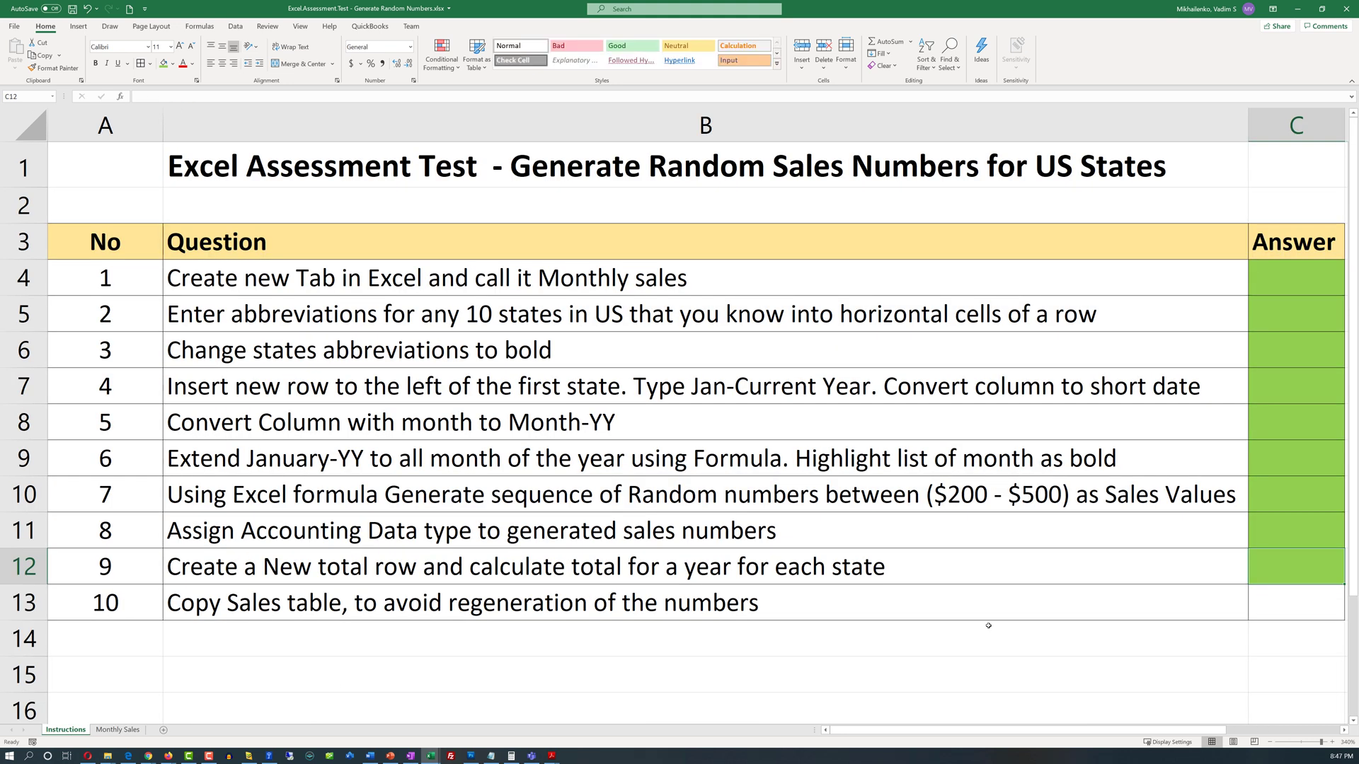
pyautogui.click(1273, 597)
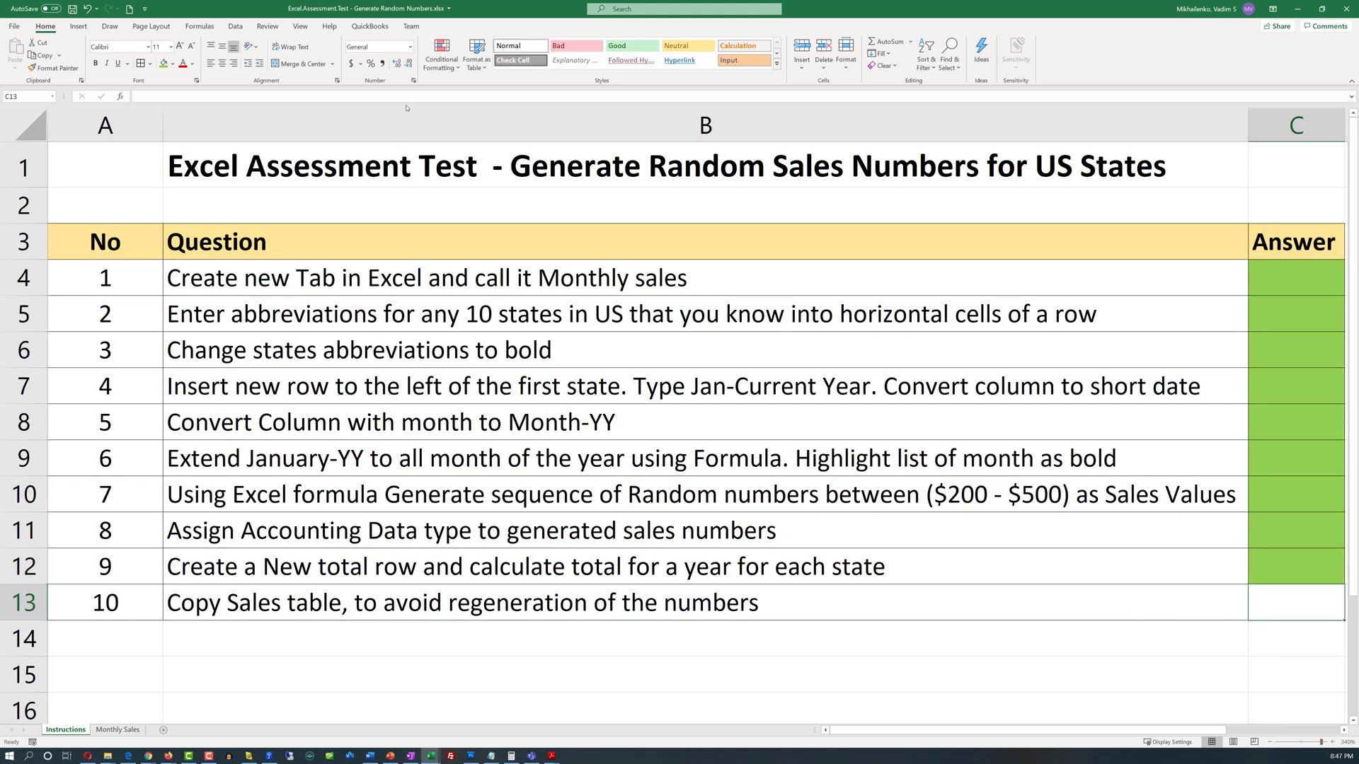
pyautogui.click(165, 63)
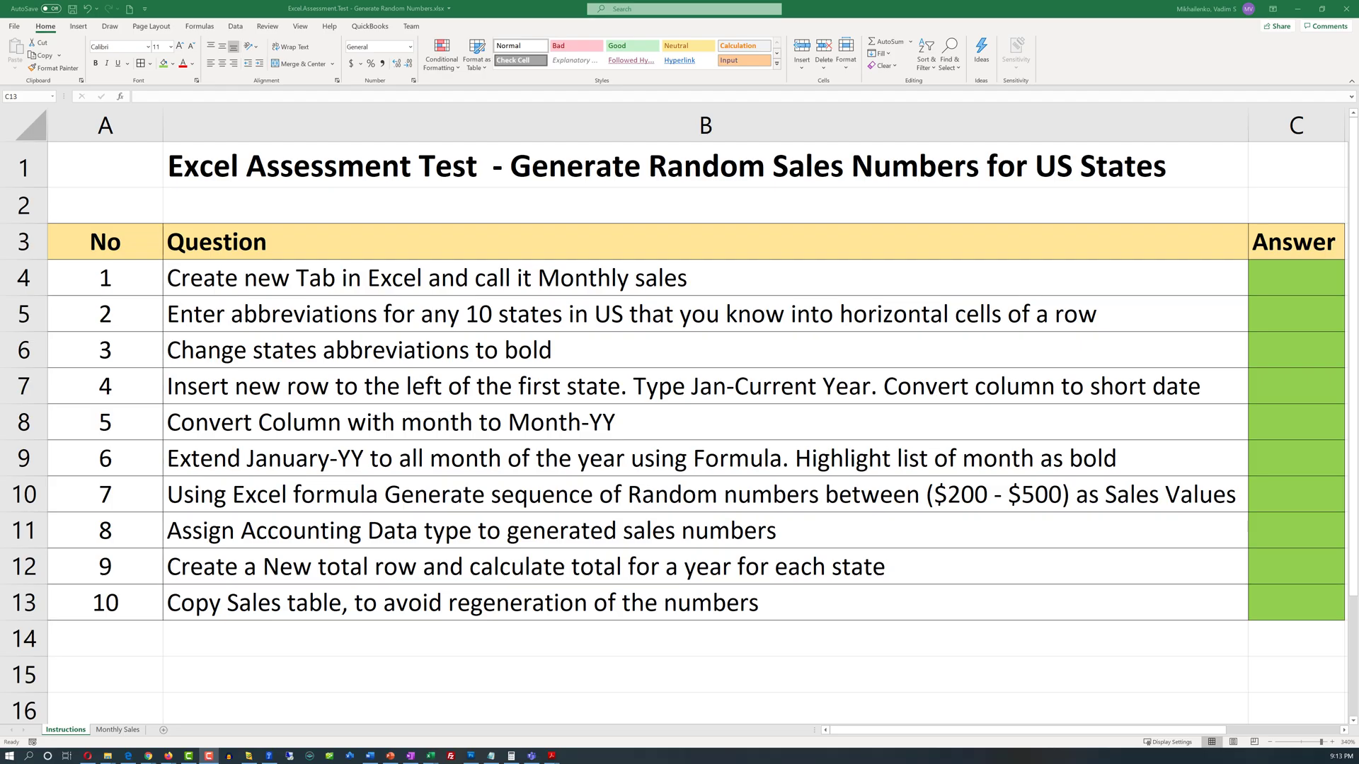